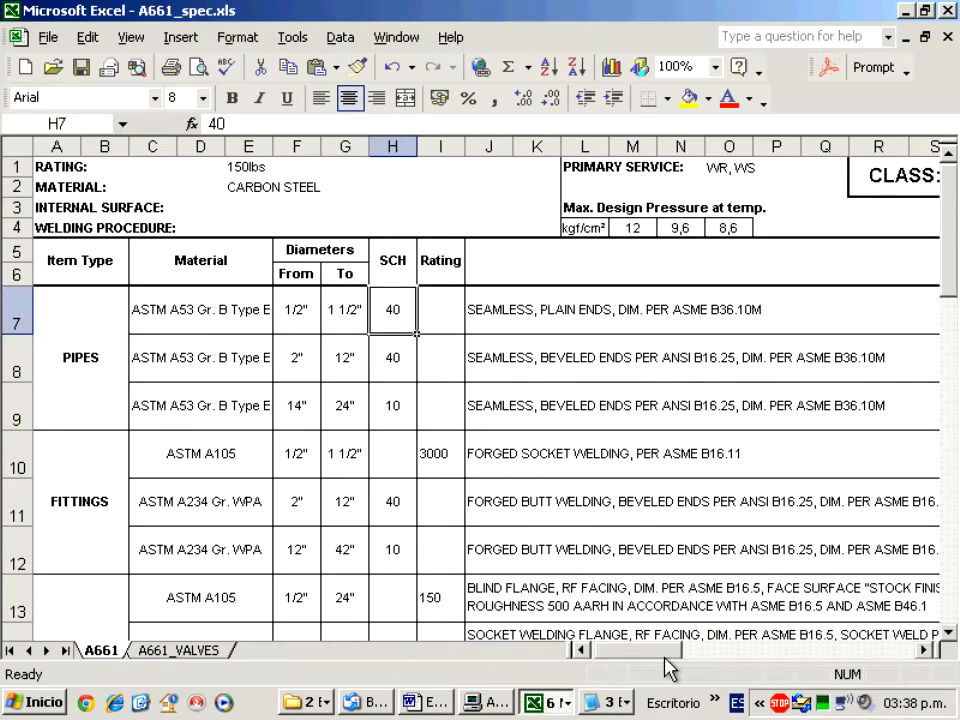
Examine the A661 sheet's class, the pipes, fittings, flanges, bolting and gasket rows, and the branch table.
left_click(797, 173)
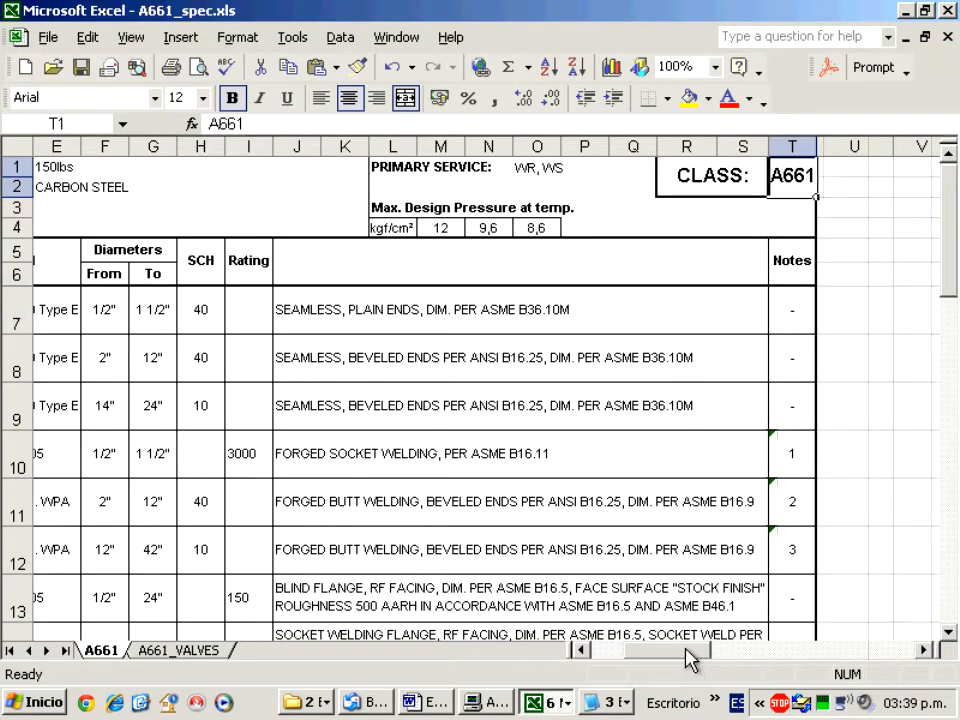
left_click_drag(690, 656, 650, 656)
left_click(115, 395)
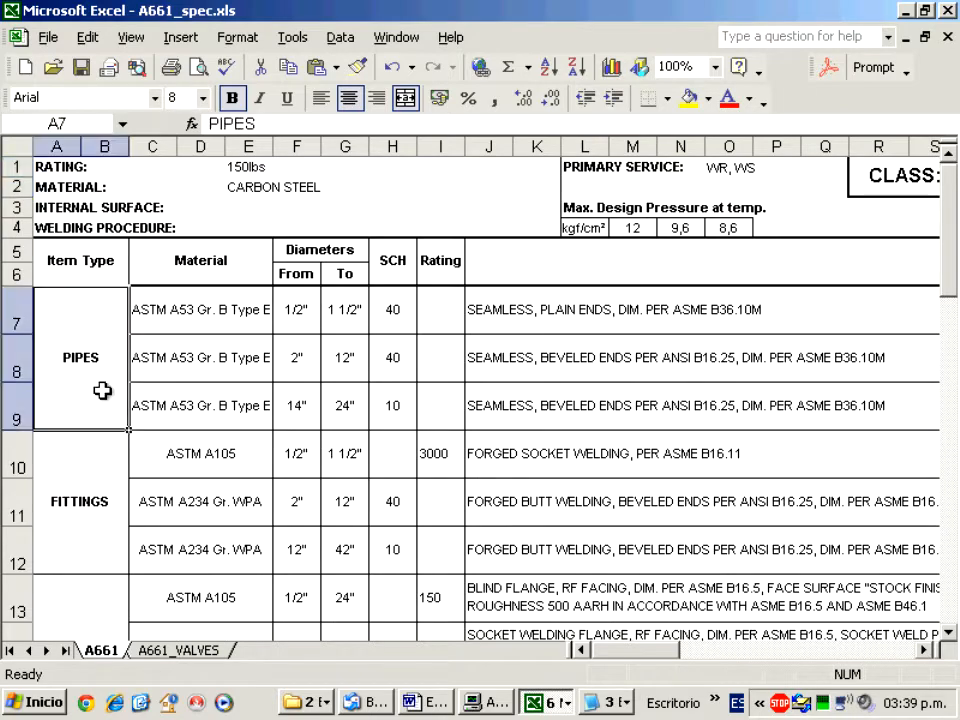
left_click(75, 476)
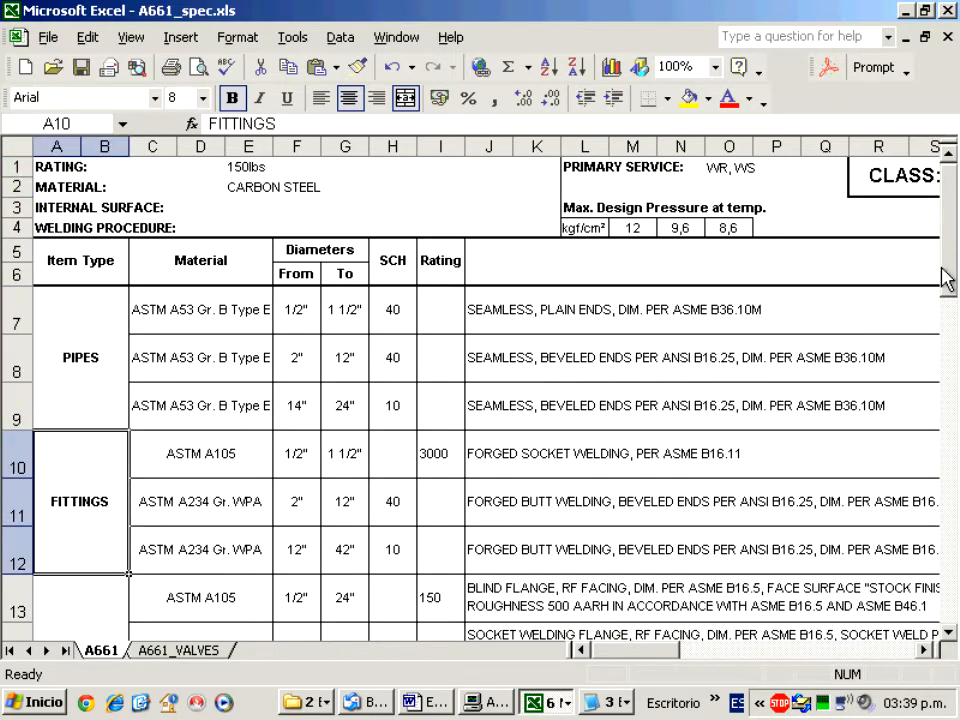
scroll(948, 272, "down", 4)
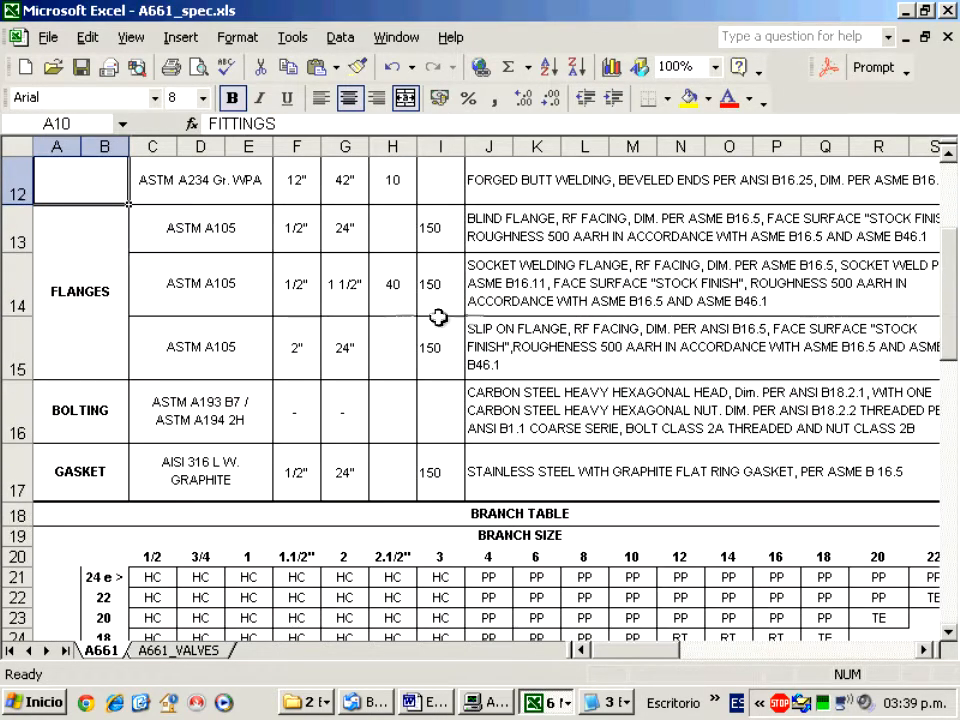
left_click(84, 318)
left_click(69, 410)
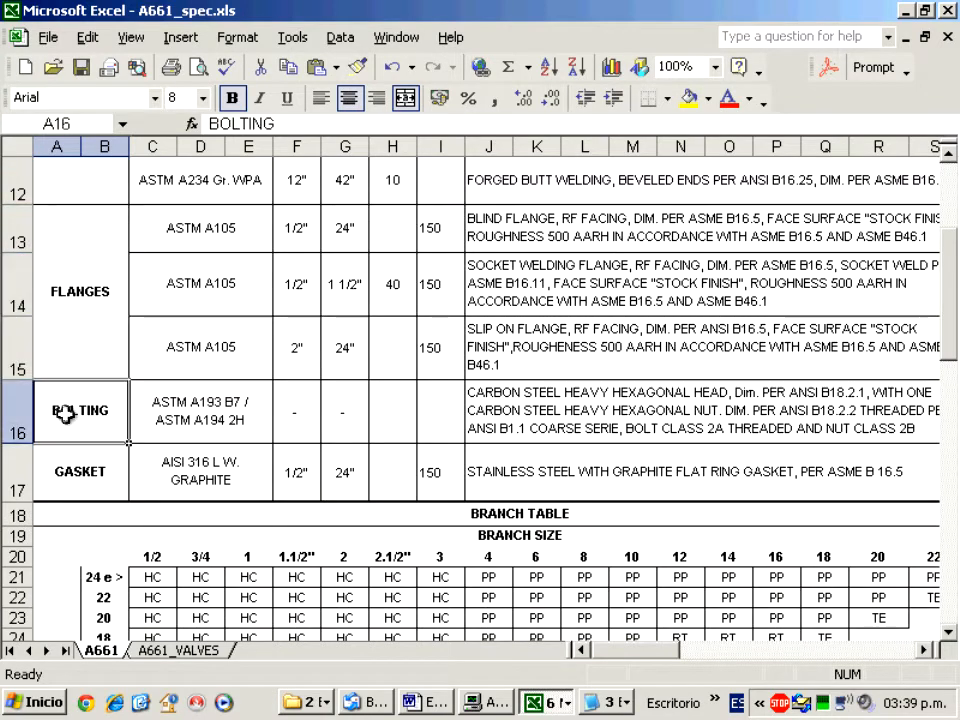
left_click(75, 468)
left_click(483, 510)
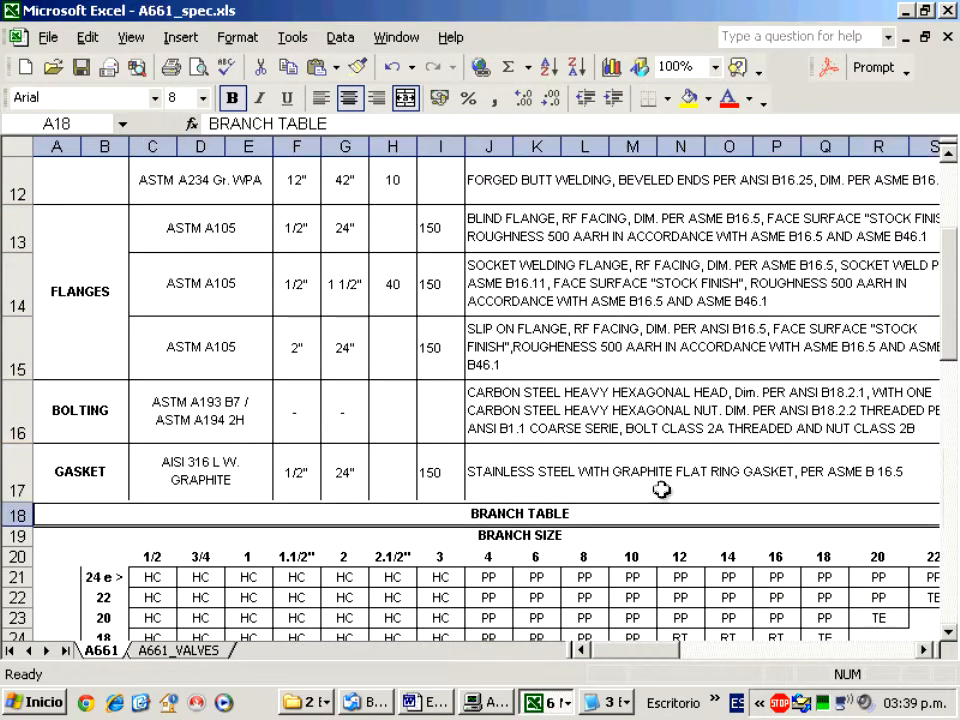
scroll(950, 380, "down", 2)
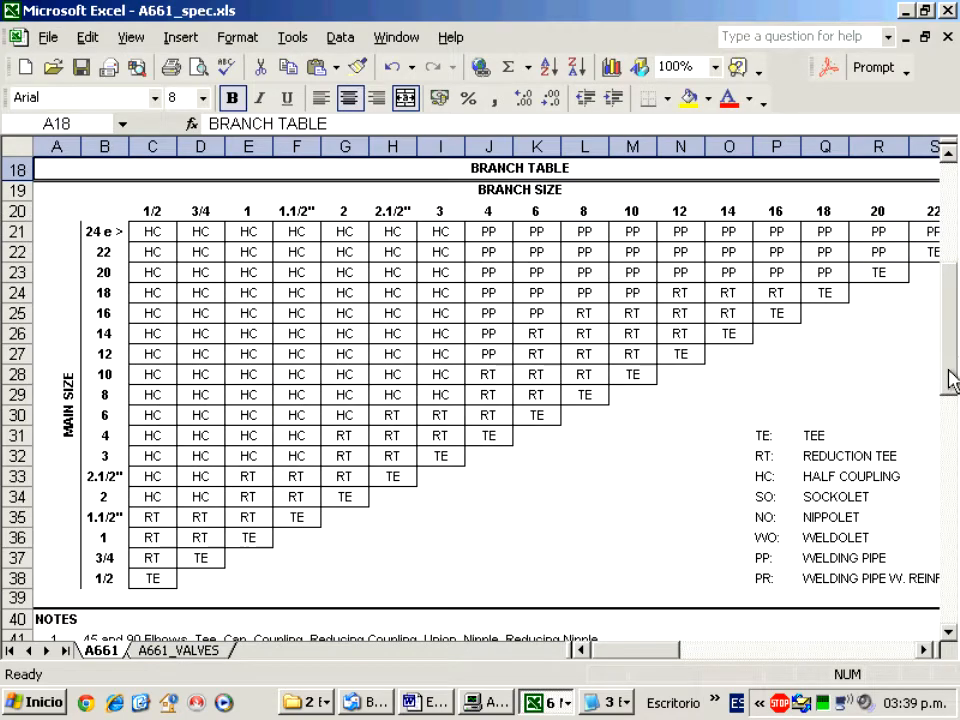
Review the check, gate and globe valve entries on the A661_VALVES sheet.
left_click(180, 651)
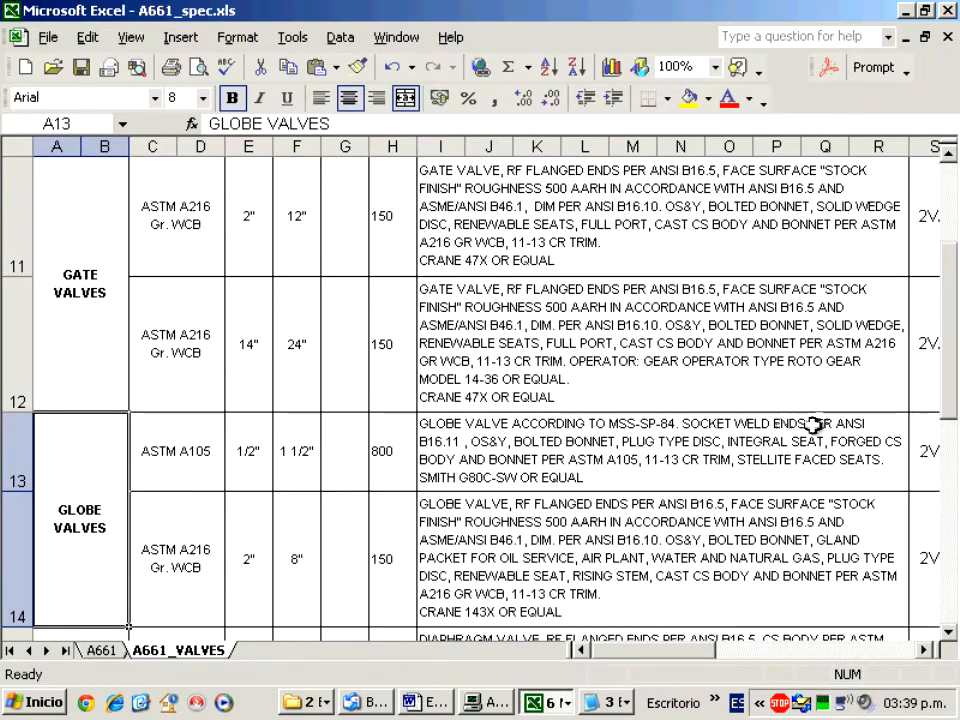
scroll(904, 381, "up", 3)
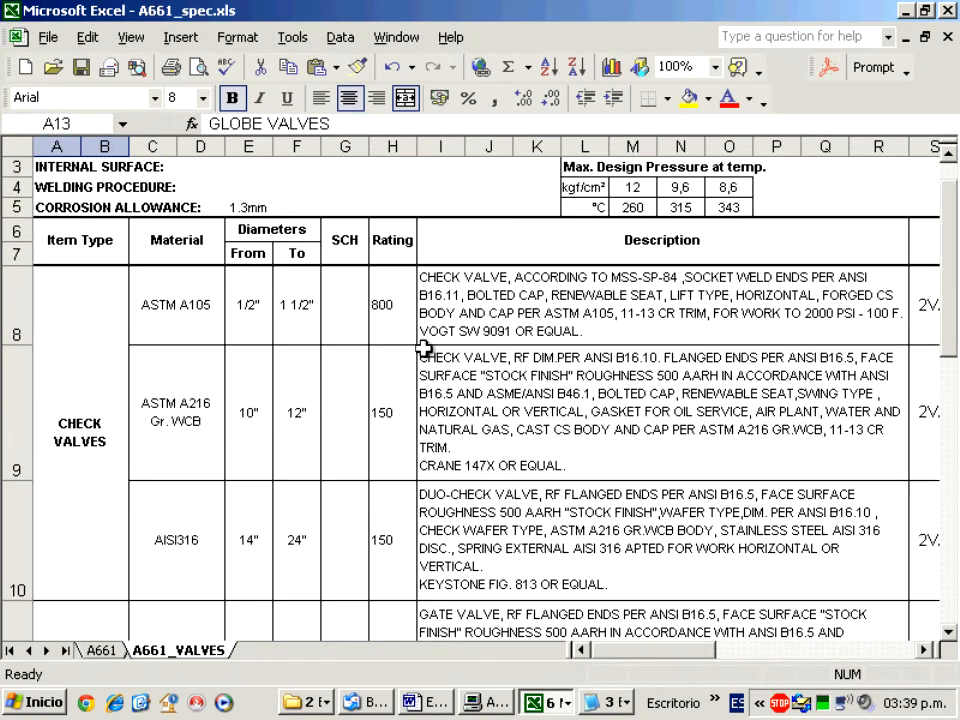
left_click(94, 366)
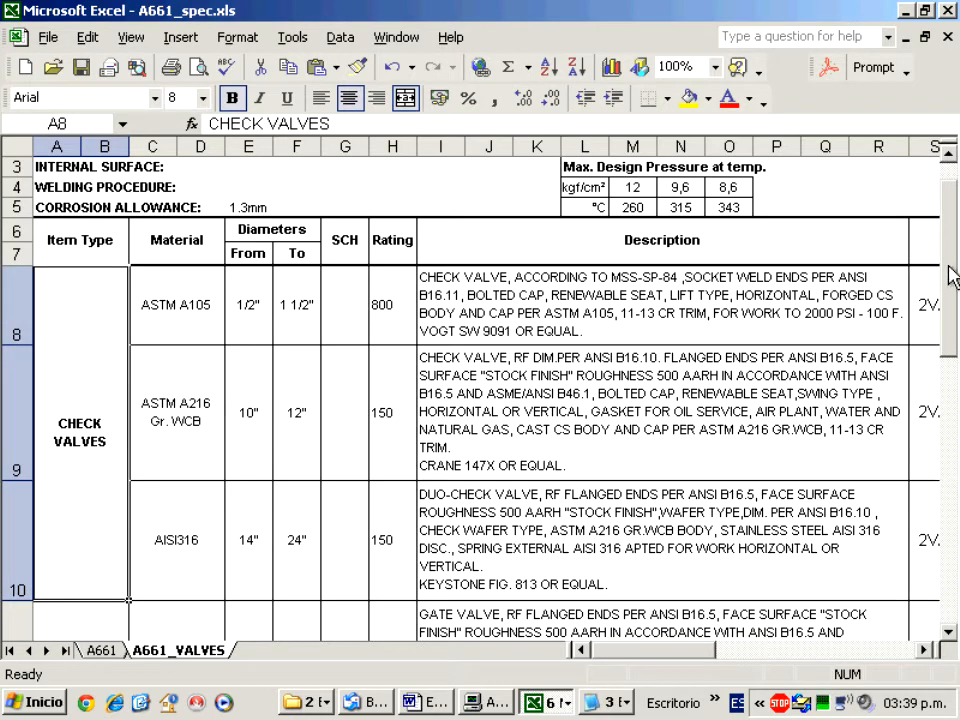
left_click_drag(950, 278, 950, 340)
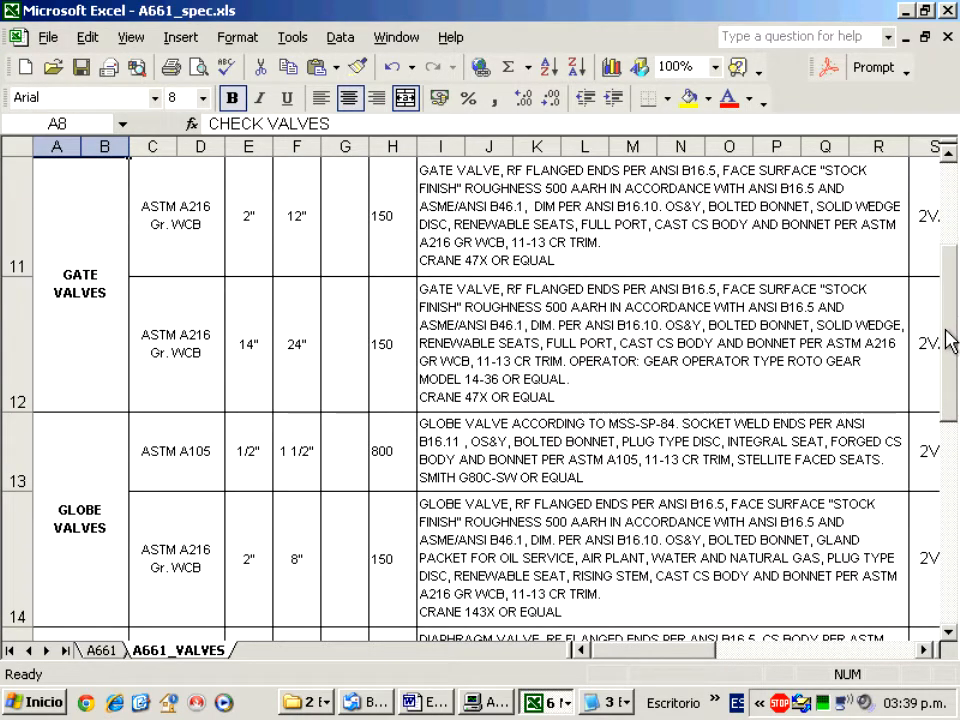
left_click(79, 394)
left_click(110, 430)
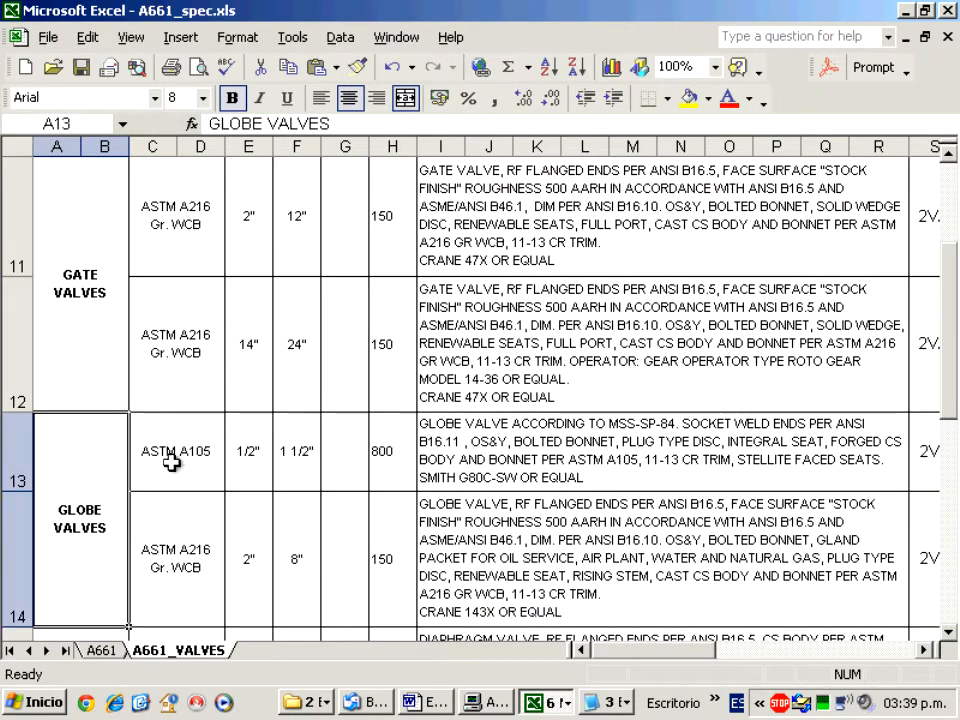
Return to the A661 sheet and review the material and description of the first PIPES row.
left_click(100, 650)
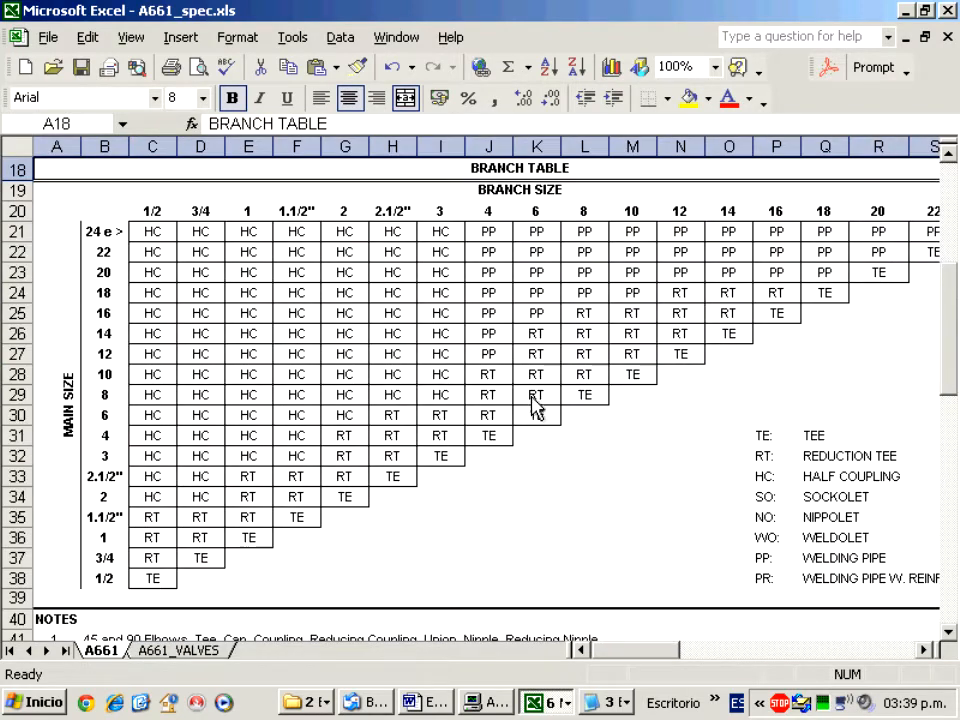
scroll(936, 282, "up", 6)
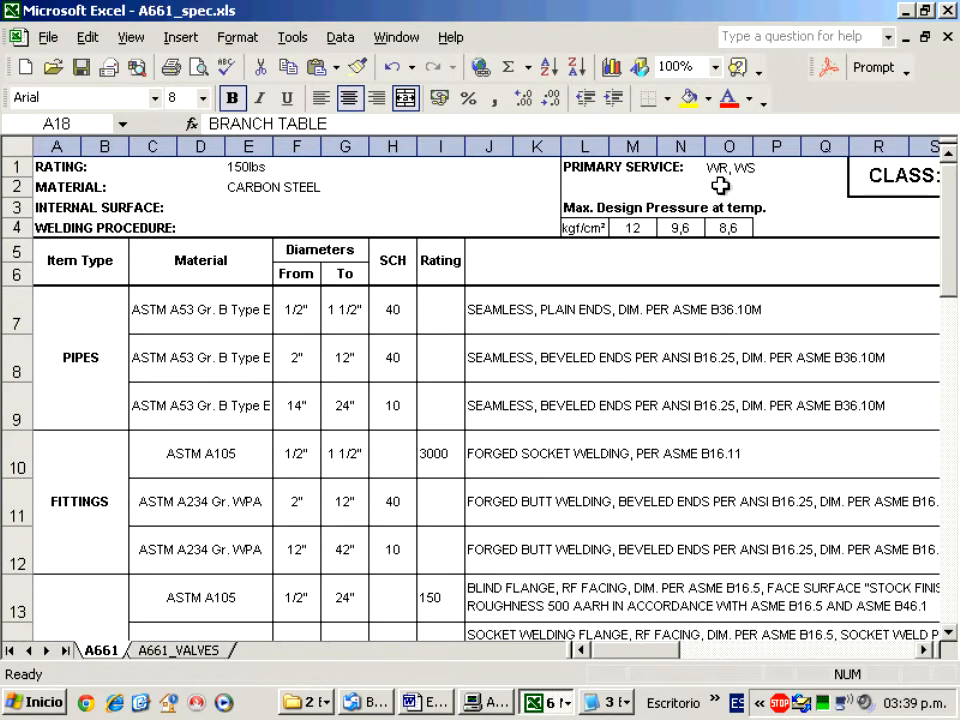
left_click(105, 328)
left_click(162, 313)
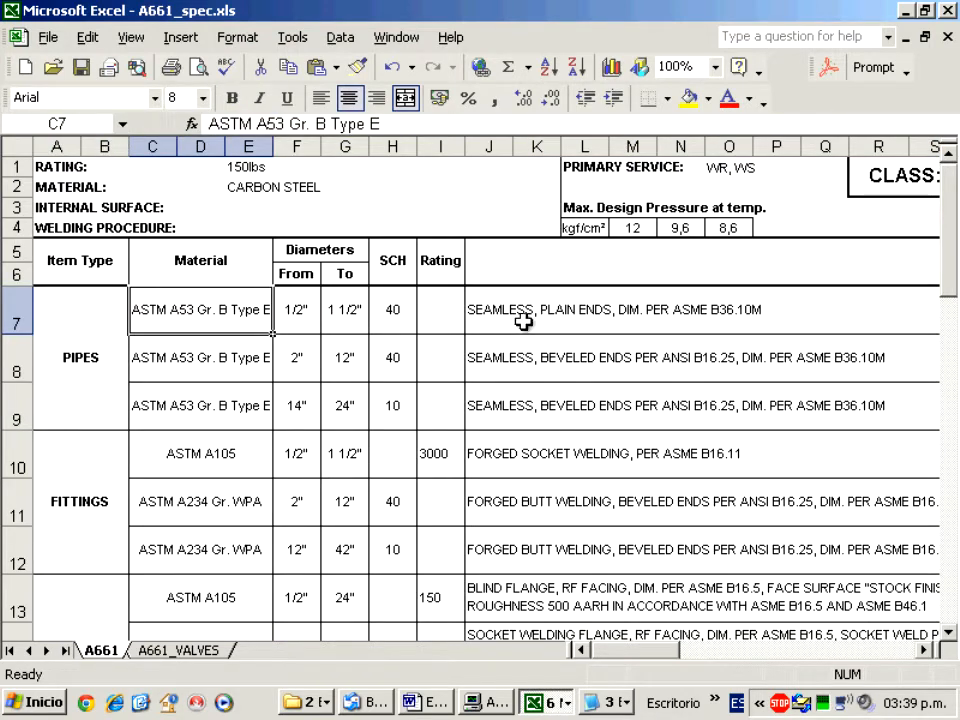
left_click(669, 318)
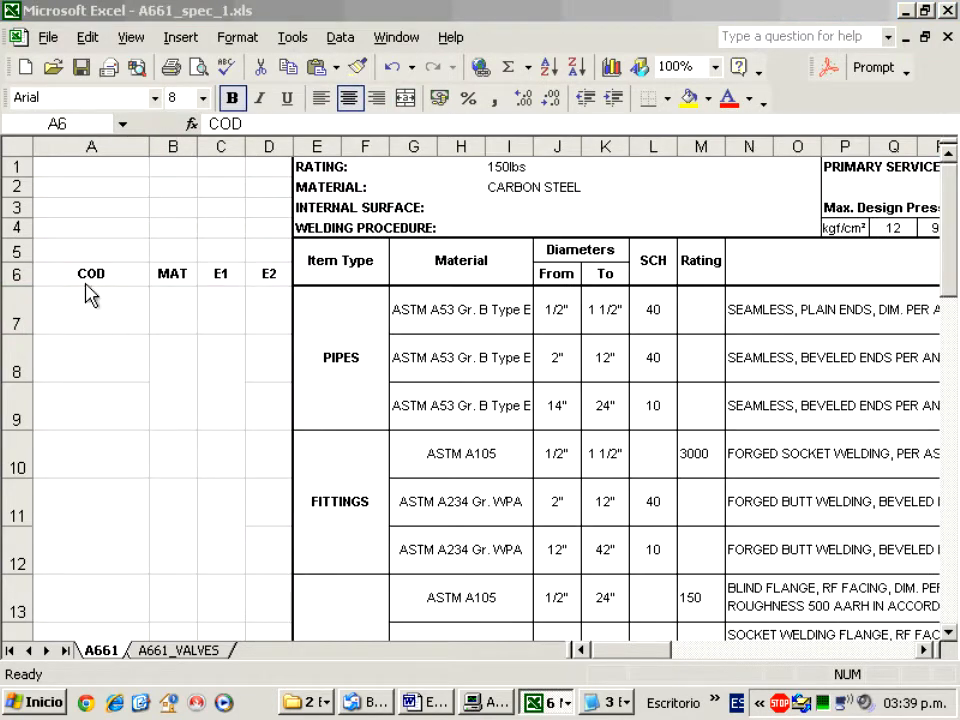
Review the COD, MAT and E1 cells of the first pipe row in A661_spec_1.xls.
left_click(85, 314)
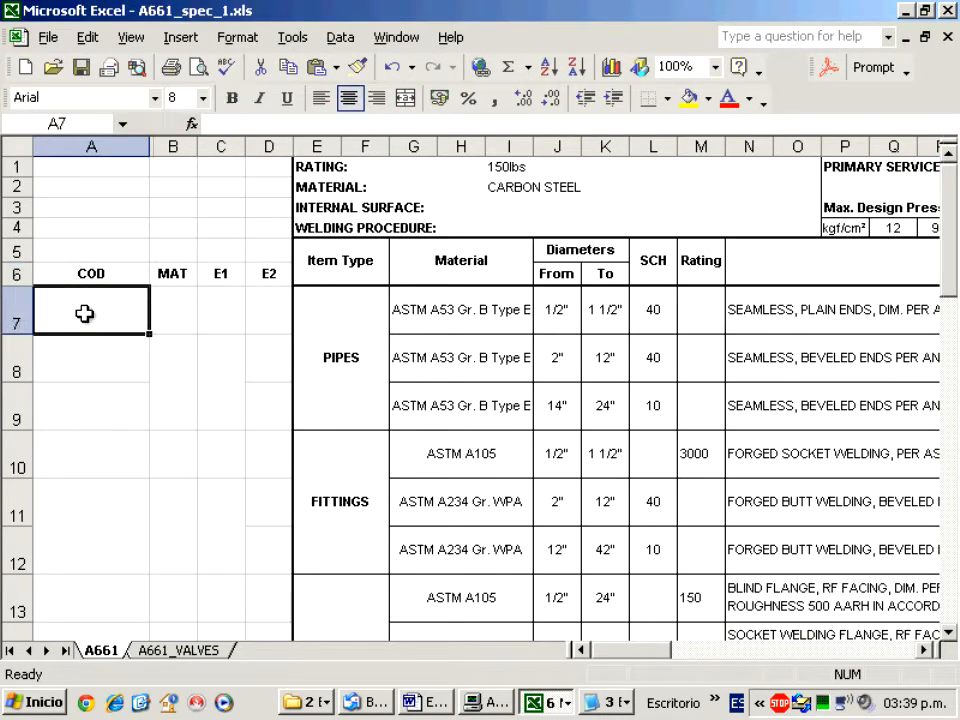
left_click(183, 314)
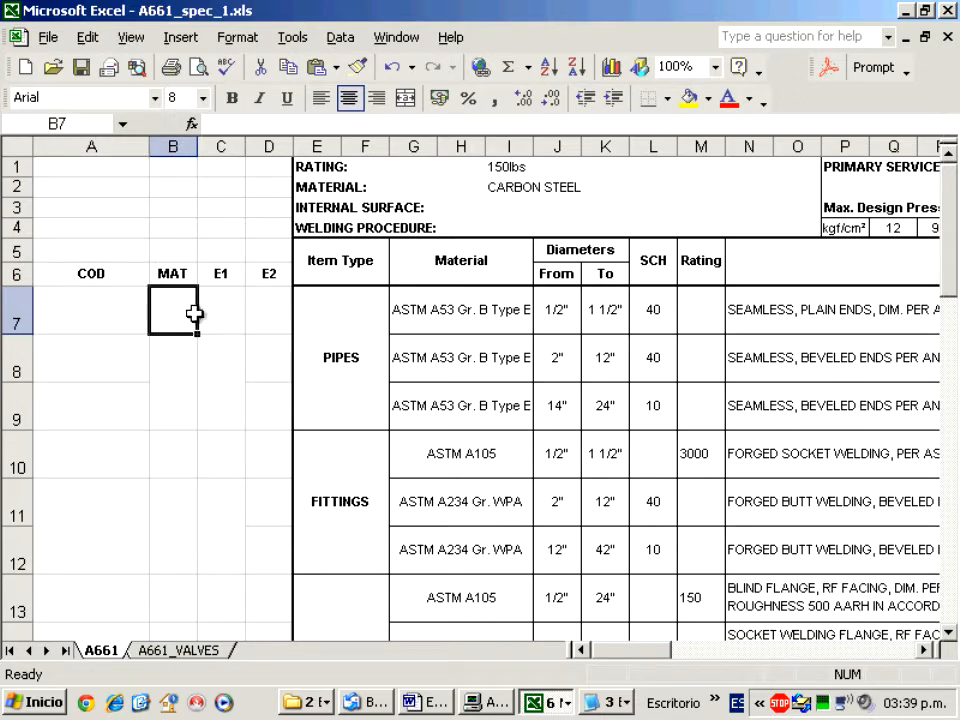
left_click(212, 315)
left_click(113, 315)
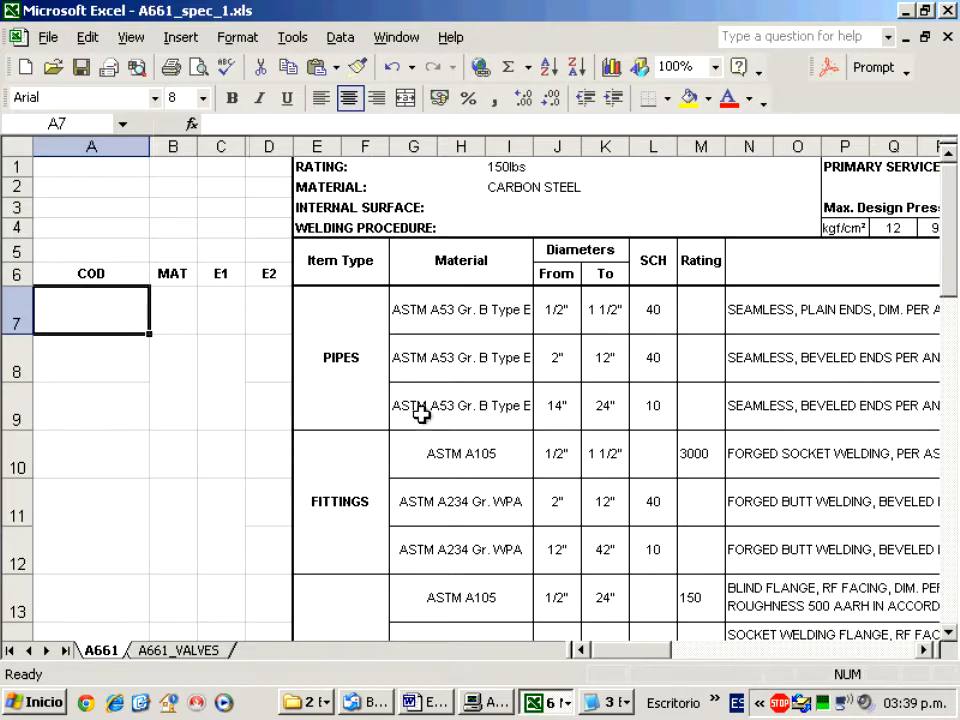
Search COD_DESCRIPTIONS.TXT in Notepad for the plain PIPE entry.
left_click(608, 702)
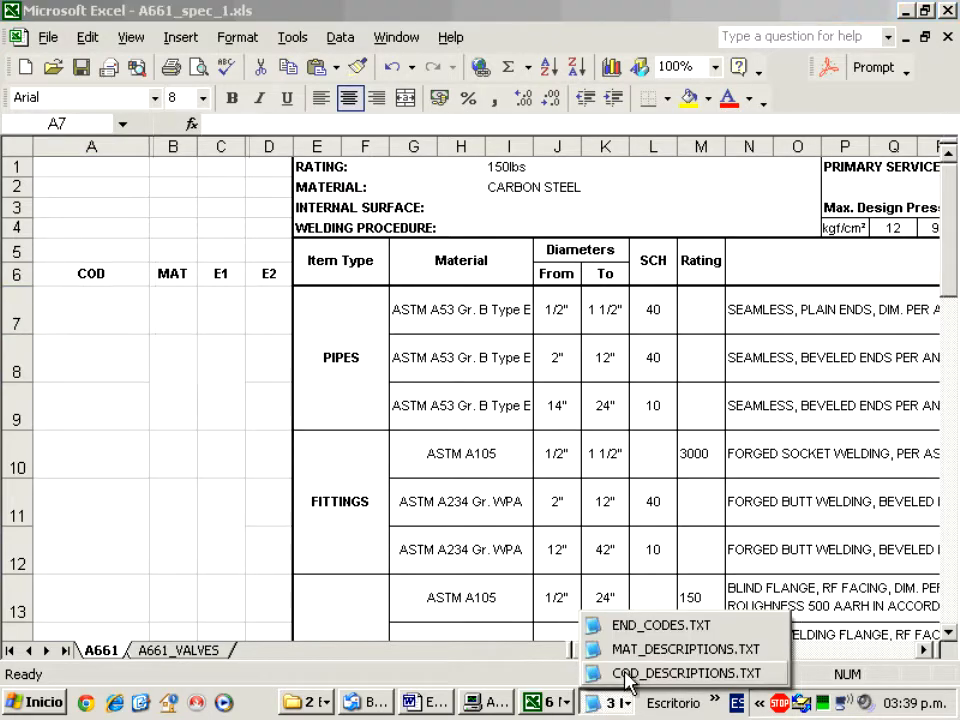
left_click(680, 674)
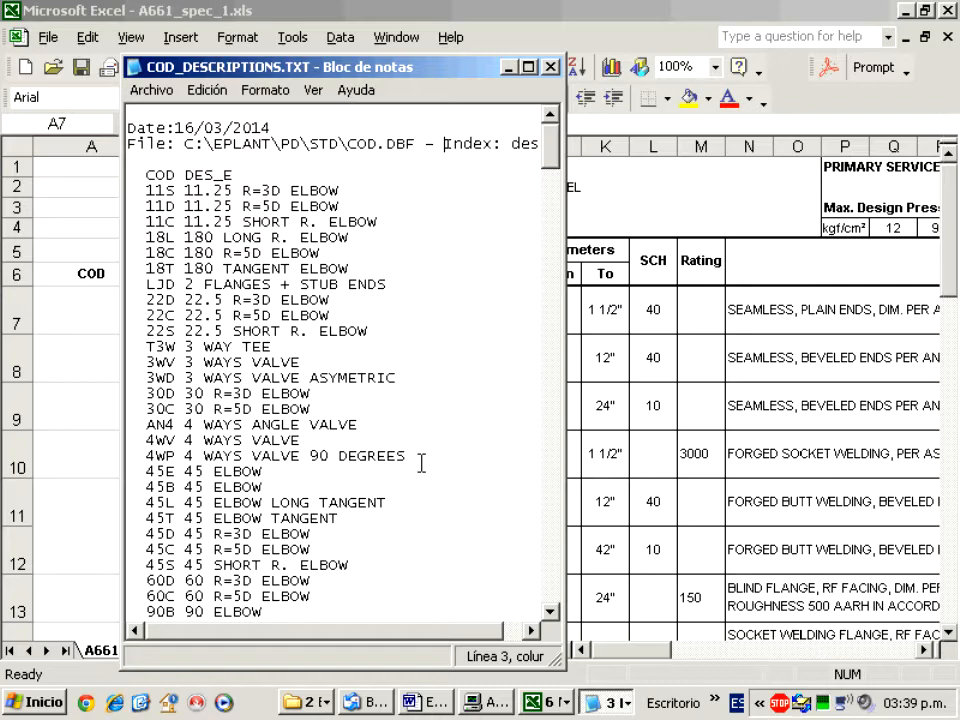
key("F3")
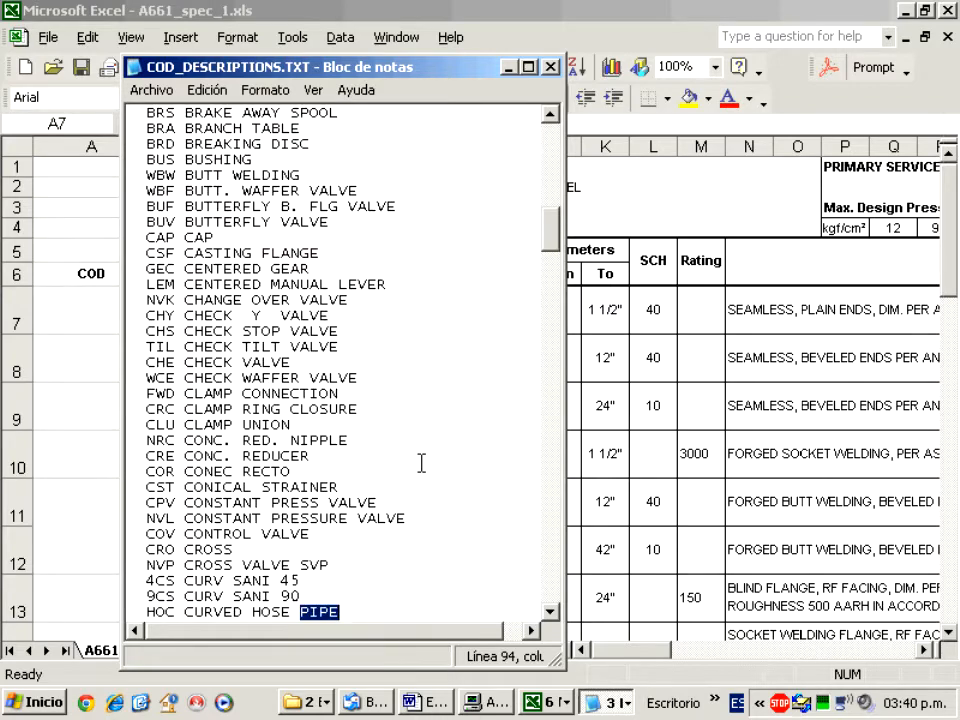
key("F3")
key("F3")
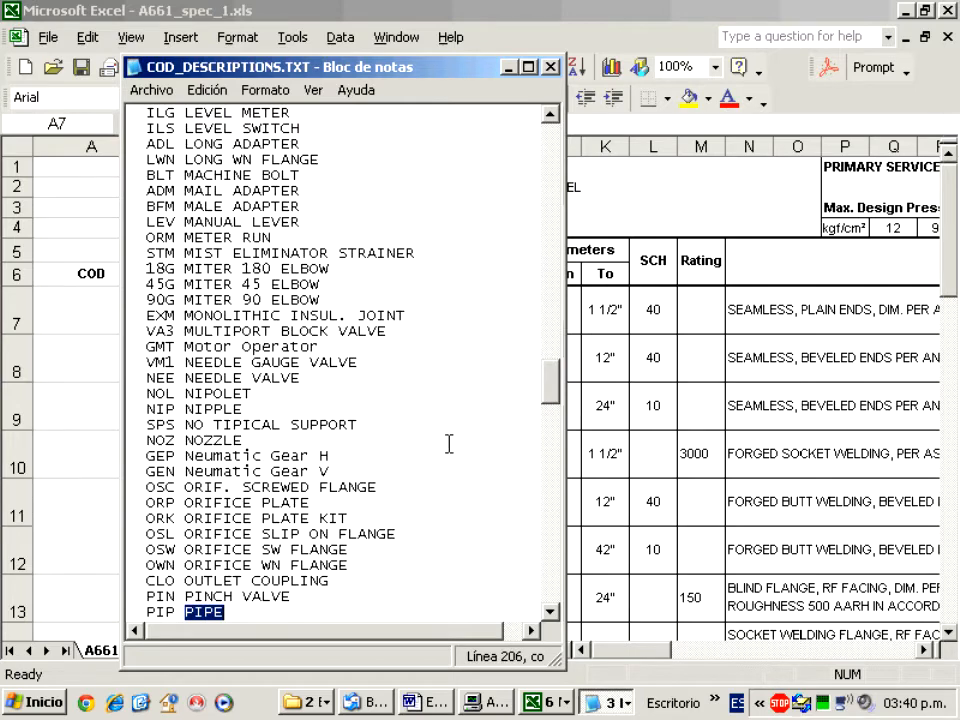
scroll(553, 399, "down", 4)
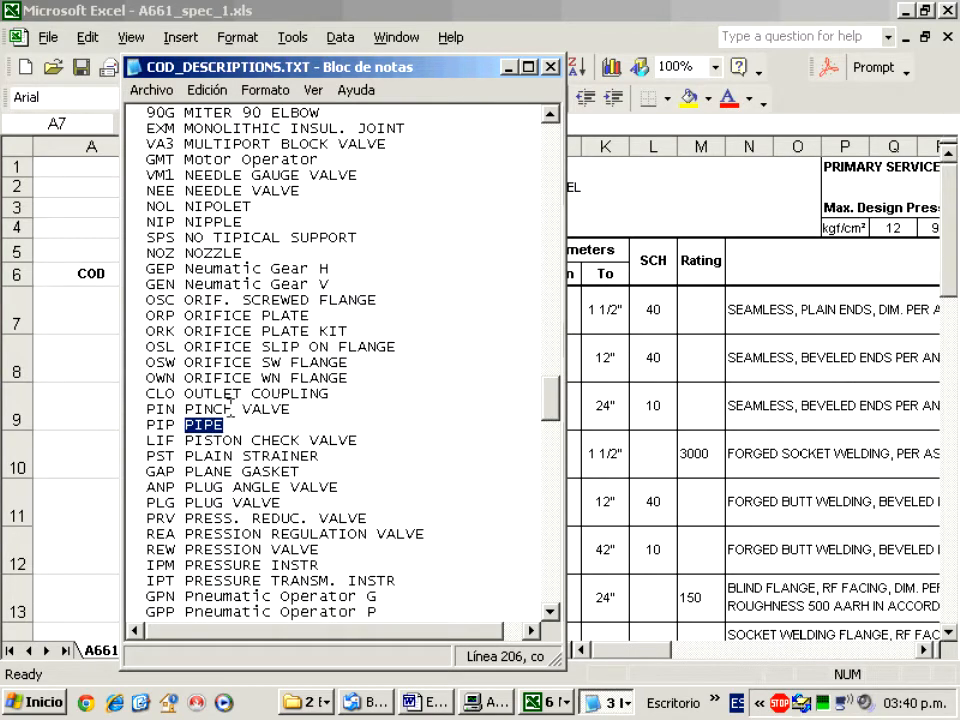
Copy the code PIP from the list into cell A7, the first pipe row's COD cell.
left_click(148, 424)
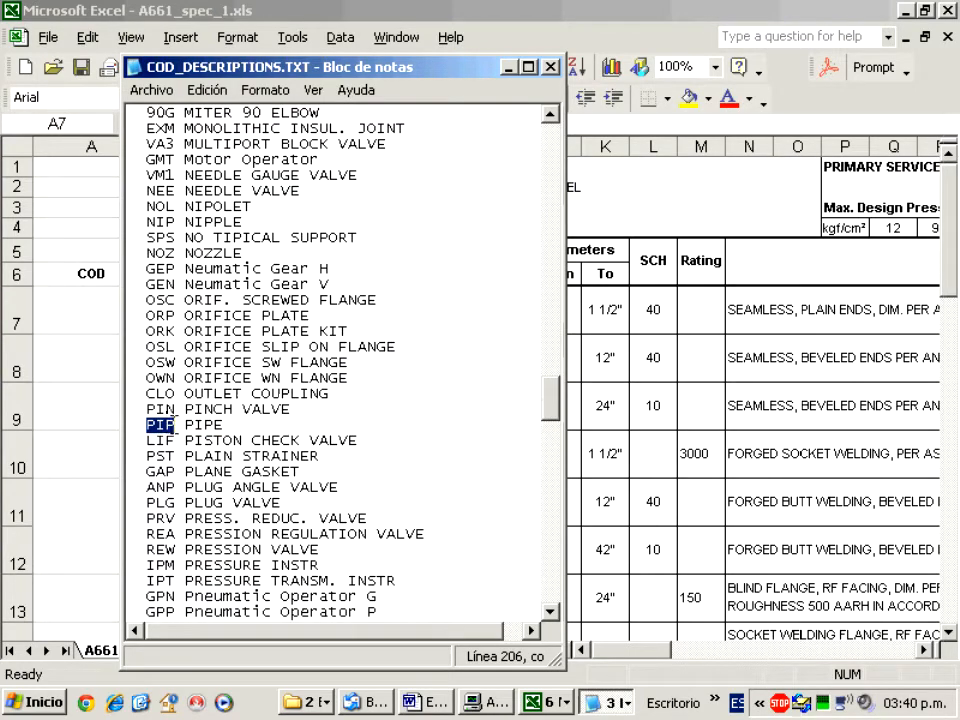
left_click(205, 90)
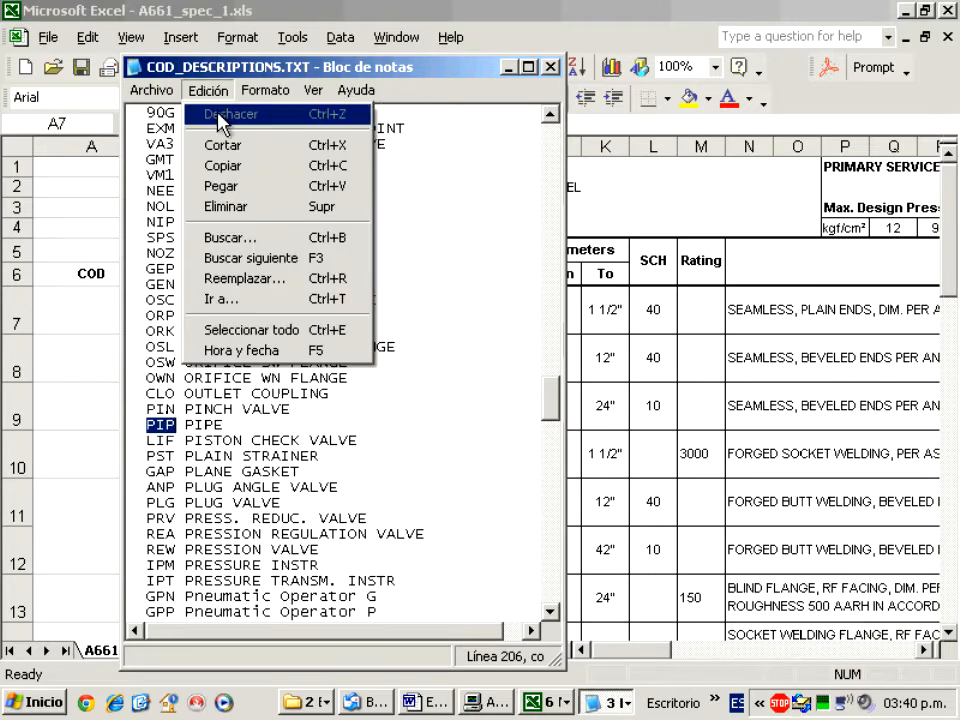
left_click(228, 170)
left_click(92, 321)
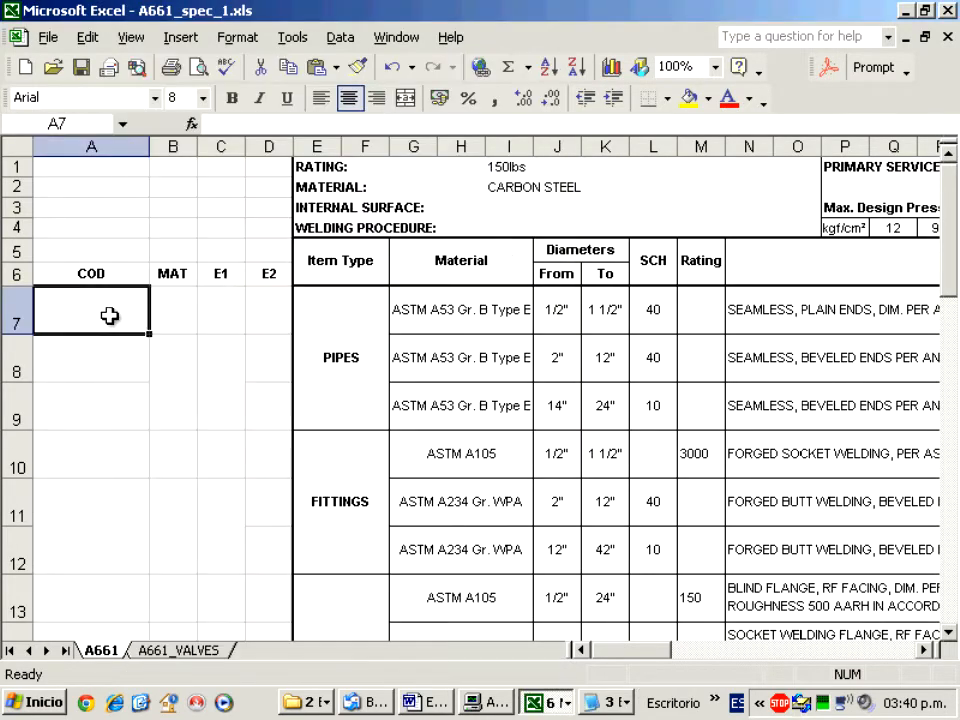
type("PIP")
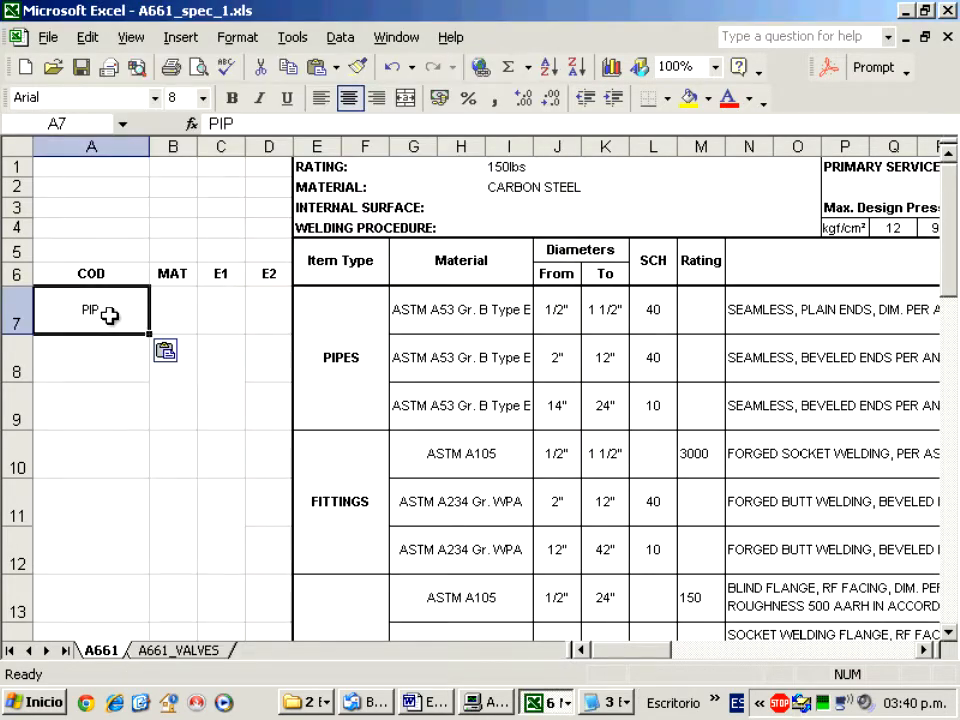
Copy the text ASTM A53 from the first pipe row's material description in cell G7.
left_click(172, 316)
left_click(414, 317)
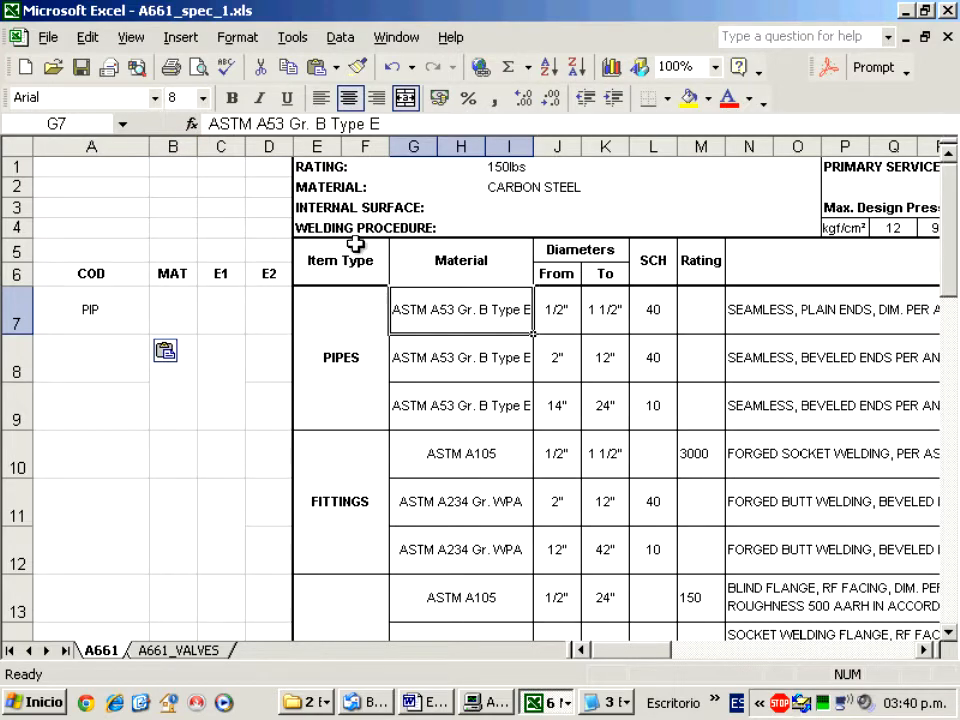
left_click(280, 124)
left_click_drag(283, 124, 206, 124)
key("ctrl+c")
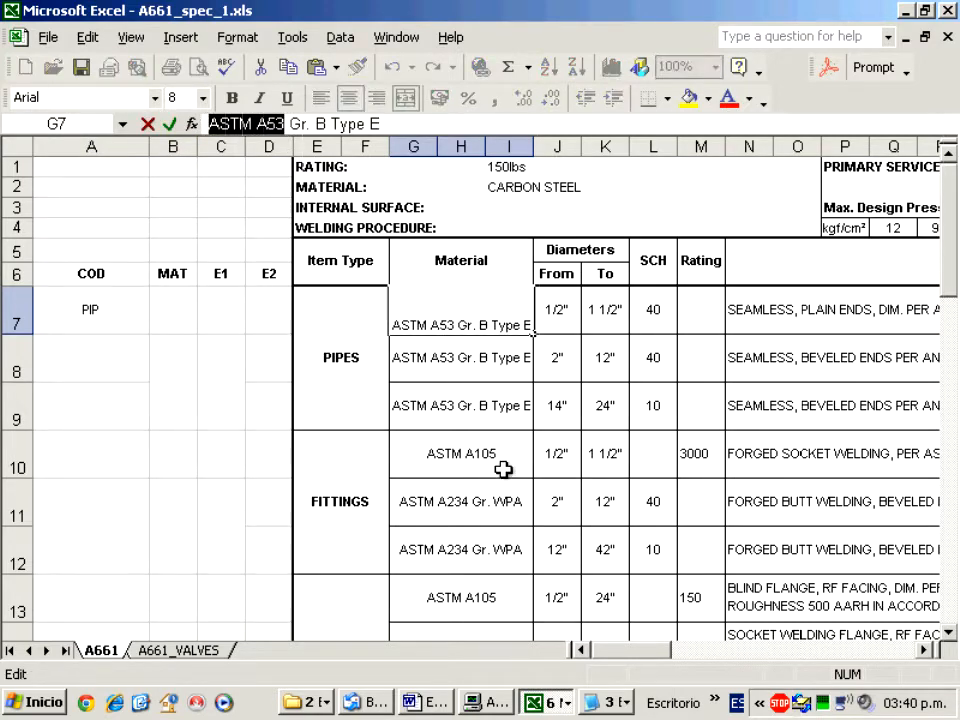
Search MAT_DESCRIPTIONS.TXT in Notepad for the copied ASTM A53 text and look through the matching materials.
left_click(610, 701)
left_click(618, 655)
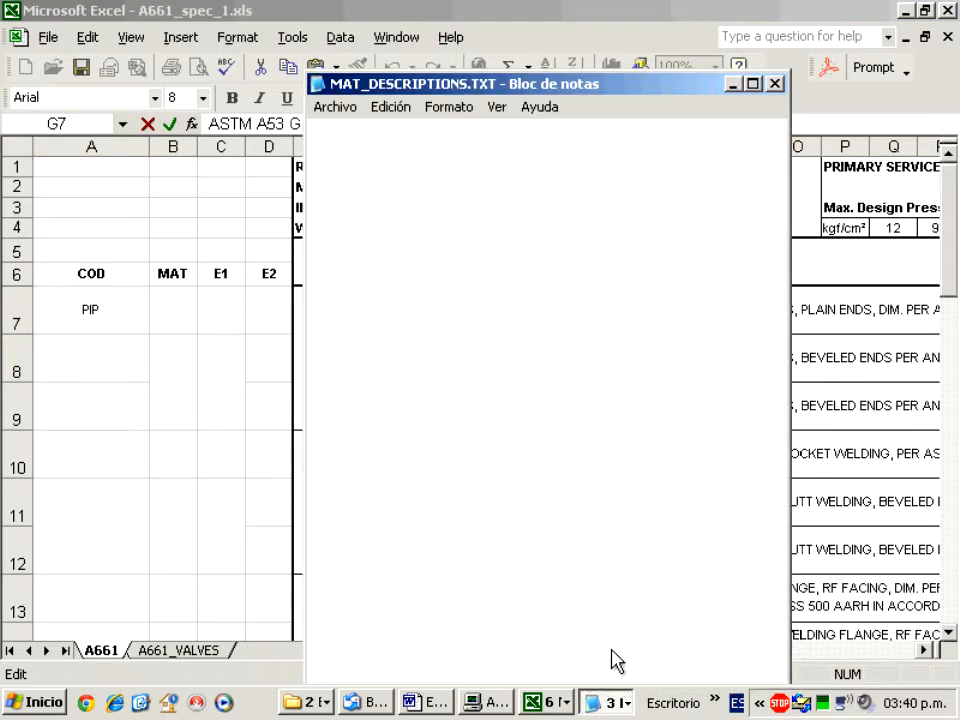
key("ctrl+b")
key("ctrl+v")
left_click(818, 318)
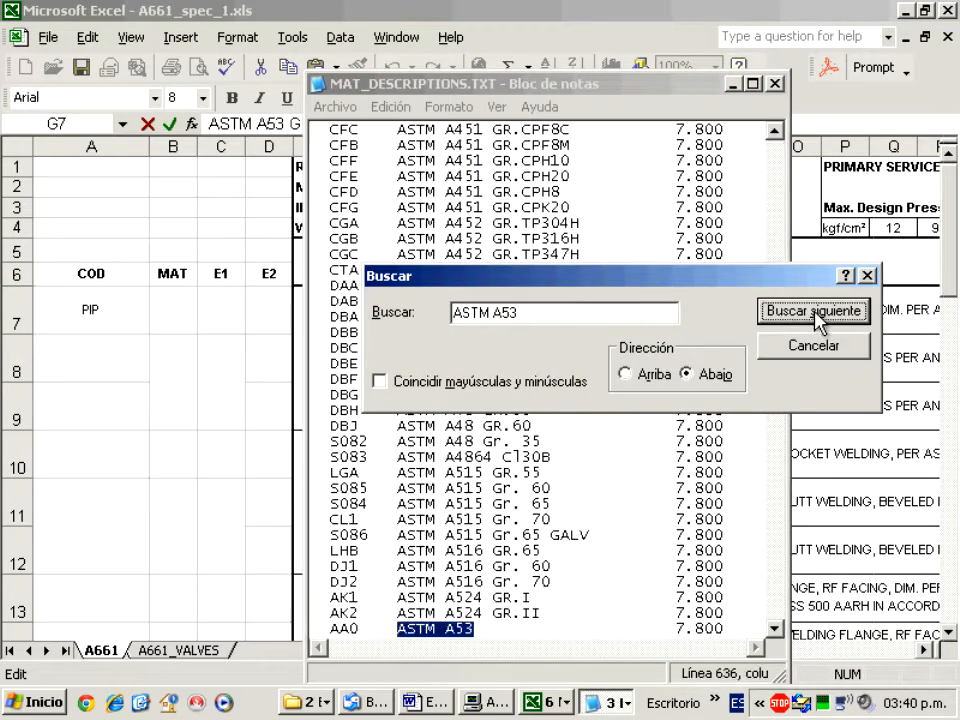
left_click(813, 345)
scroll(790, 638, "down", 9)
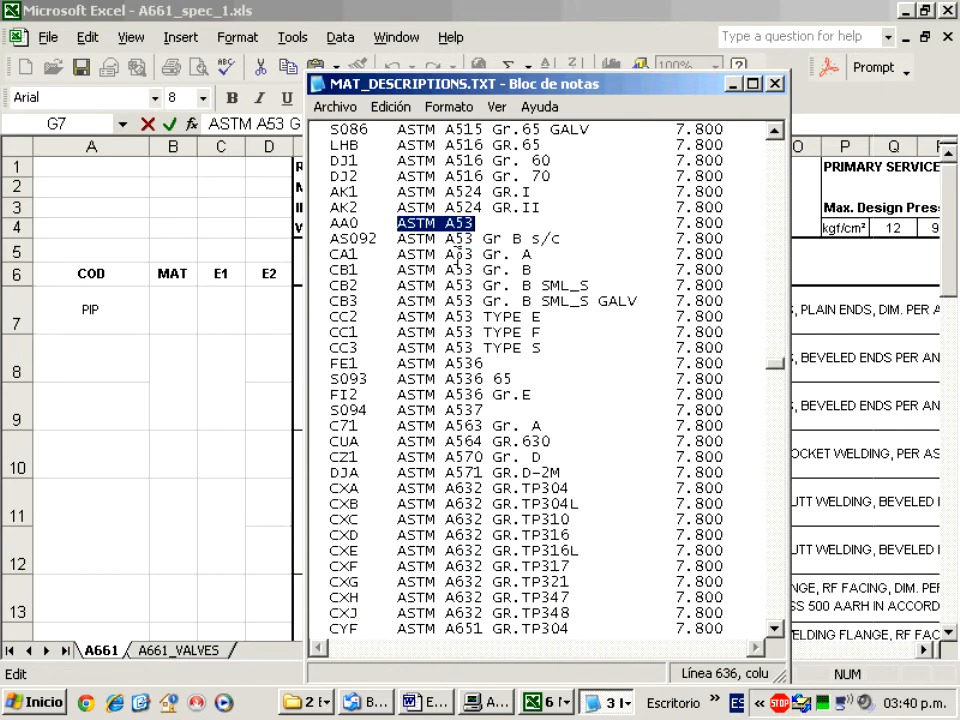
Copy the code CC2 for ASTM A53 TYPE E from MAT_DESCRIPTIONS.TXT into B7, the first pipe row's MAT cell.
left_click_drag(492, 86, 724, 90)
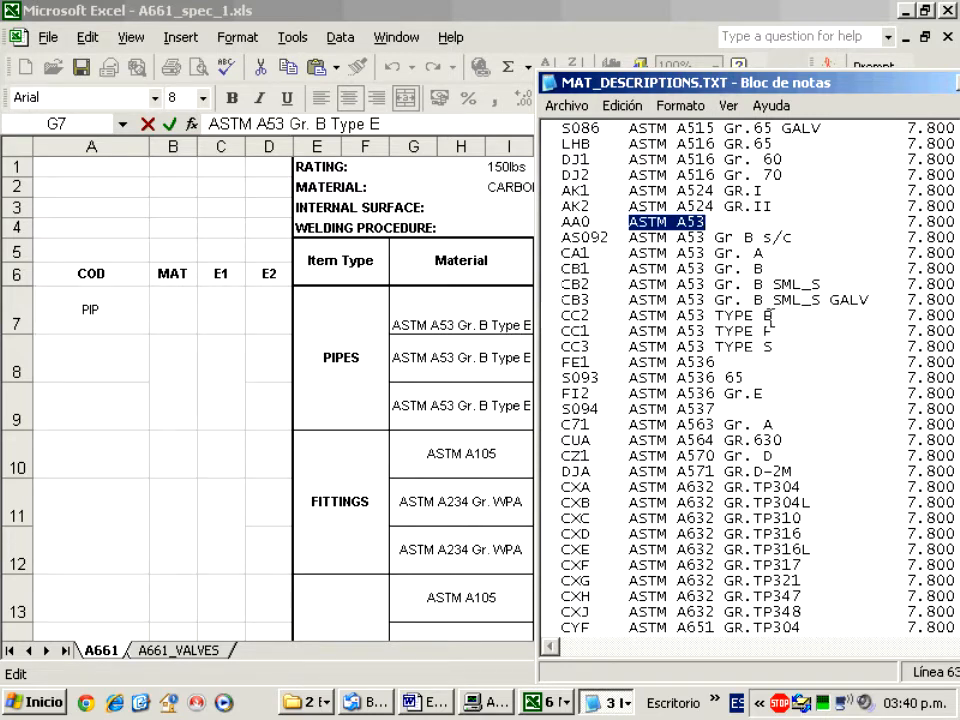
left_click_drag(772, 316, 624, 316)
left_click(563, 318)
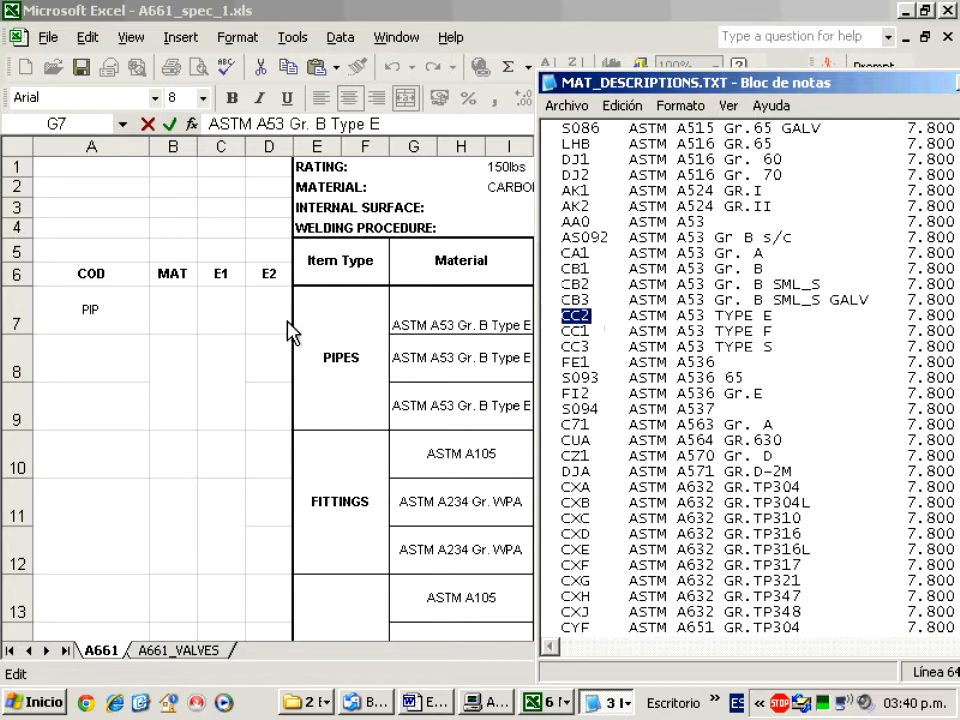
left_click(171, 315)
left_click(171, 315)
type("CC2")
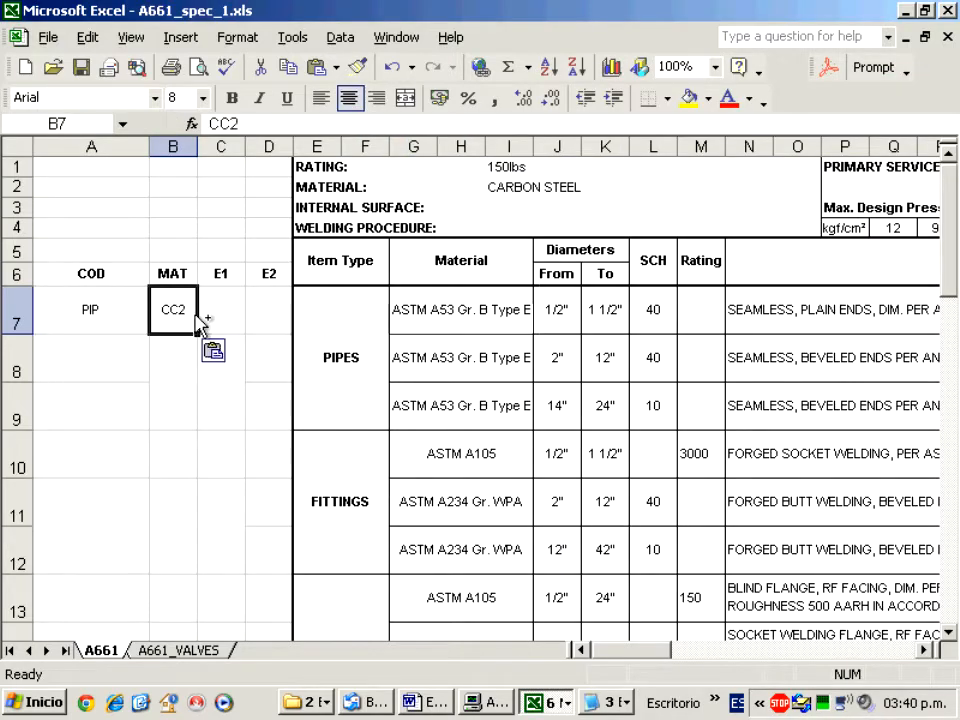
Check the first pipe row's end description and copy the Plane code PL from END_CODES.TXT into E1 cell C7.
left_click(835, 322)
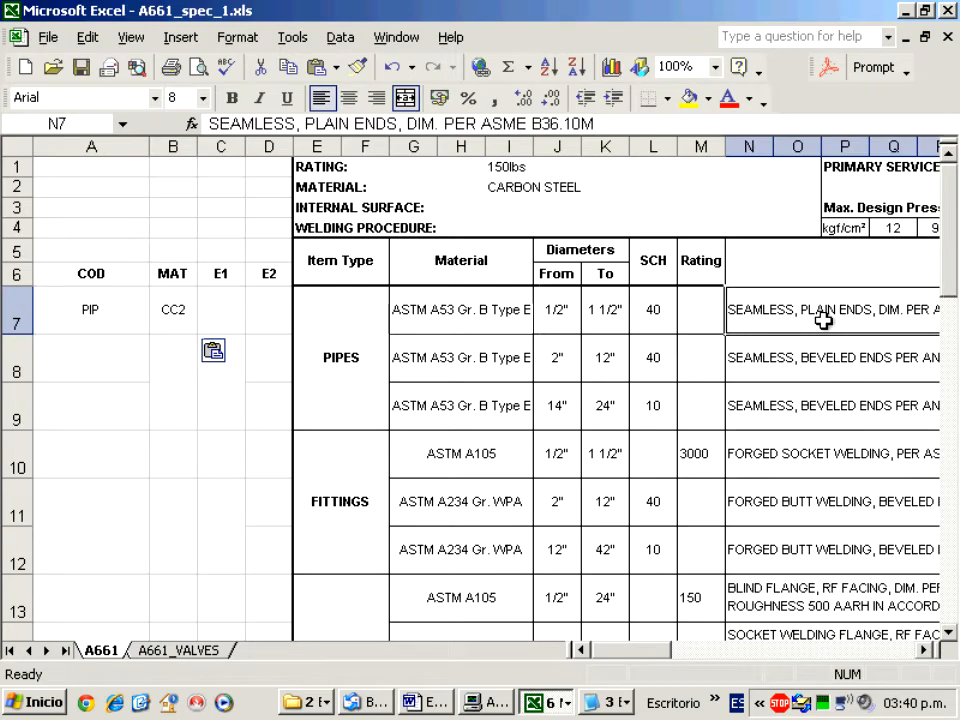
left_click(615, 702)
left_click(660, 626)
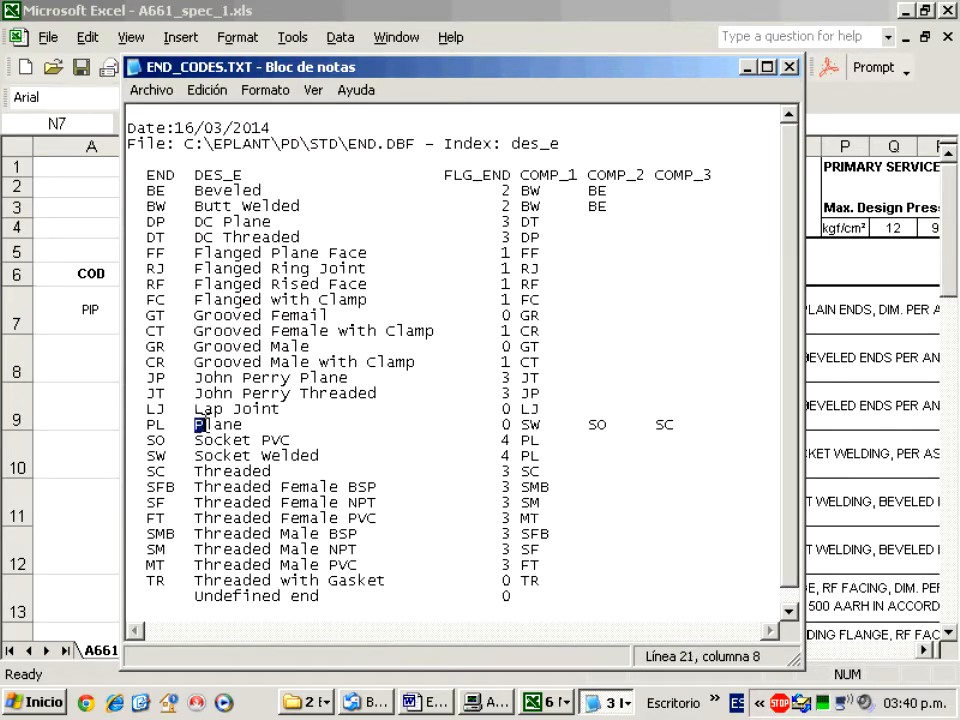
left_click(148, 425)
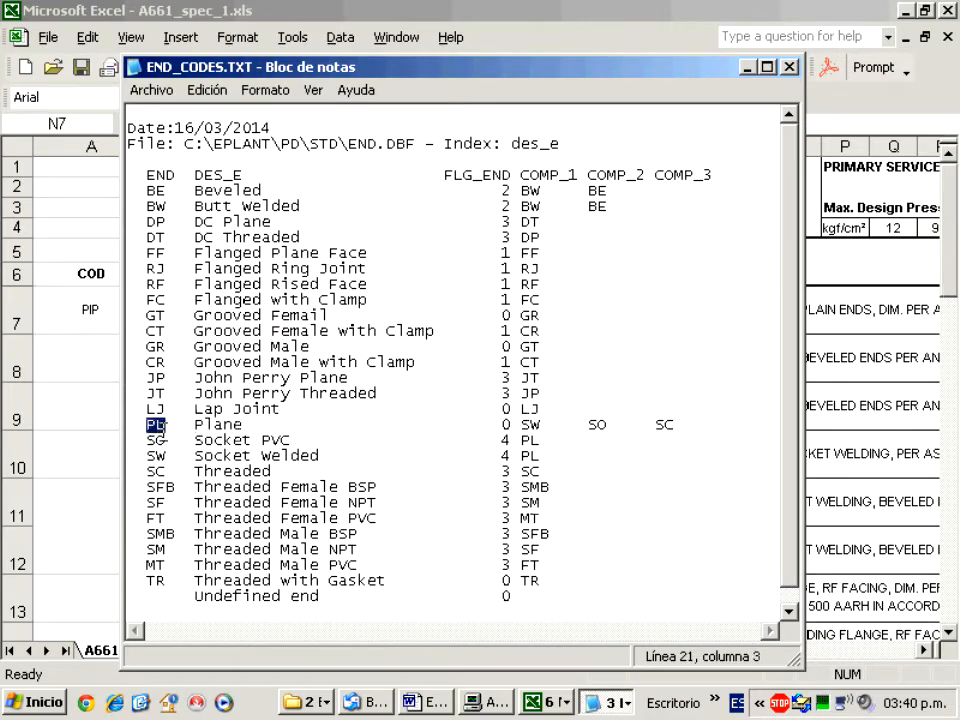
key("alt+Tab")
left_click(238, 319)
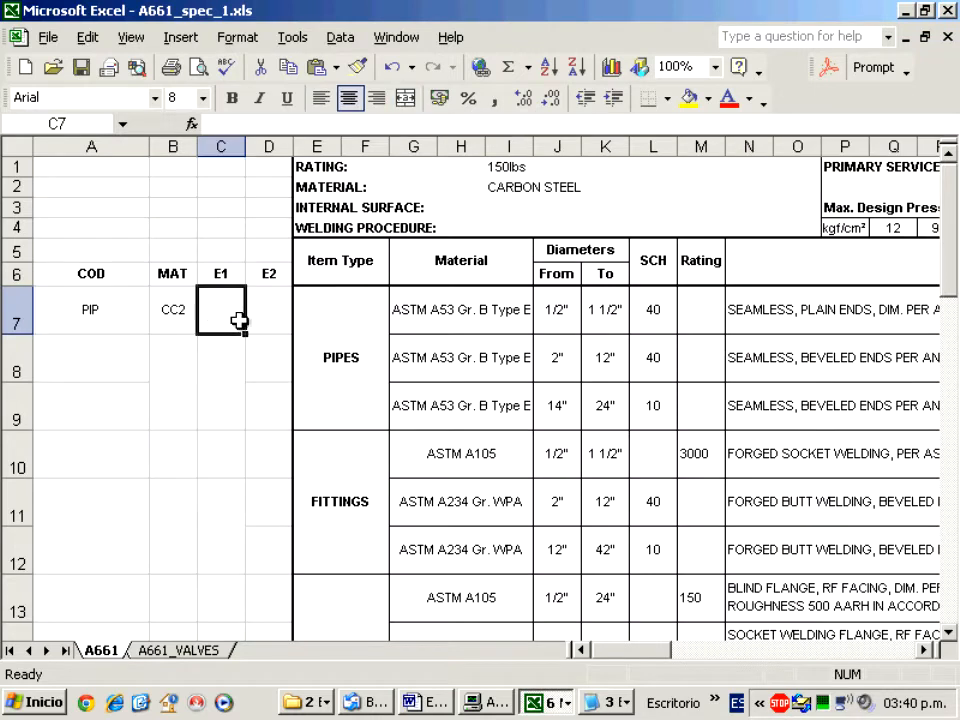
type("PL")
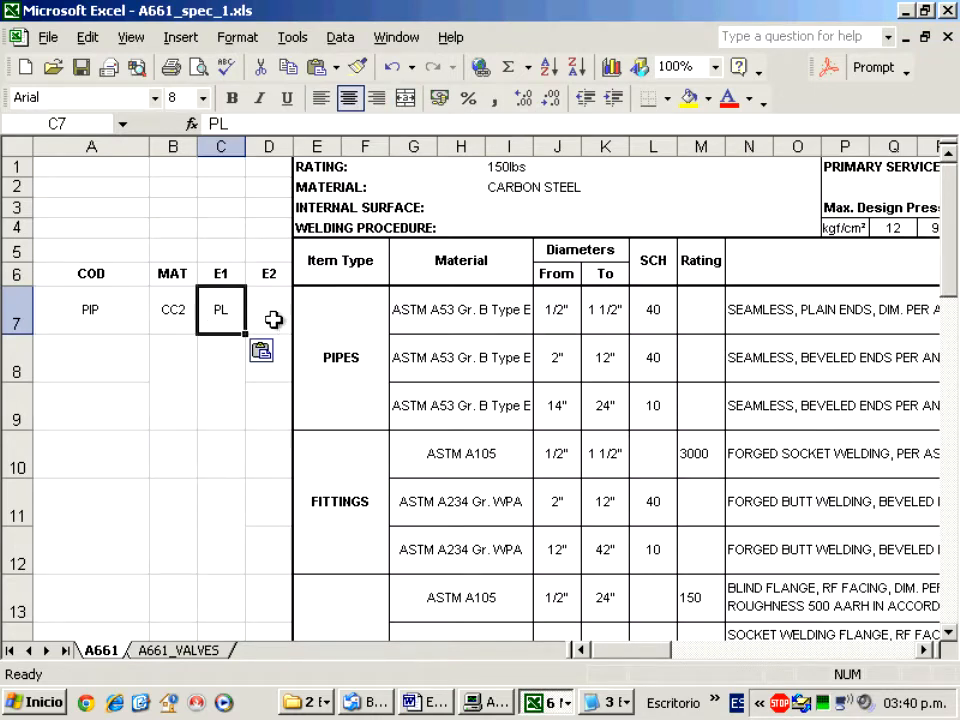
left_click(270, 315)
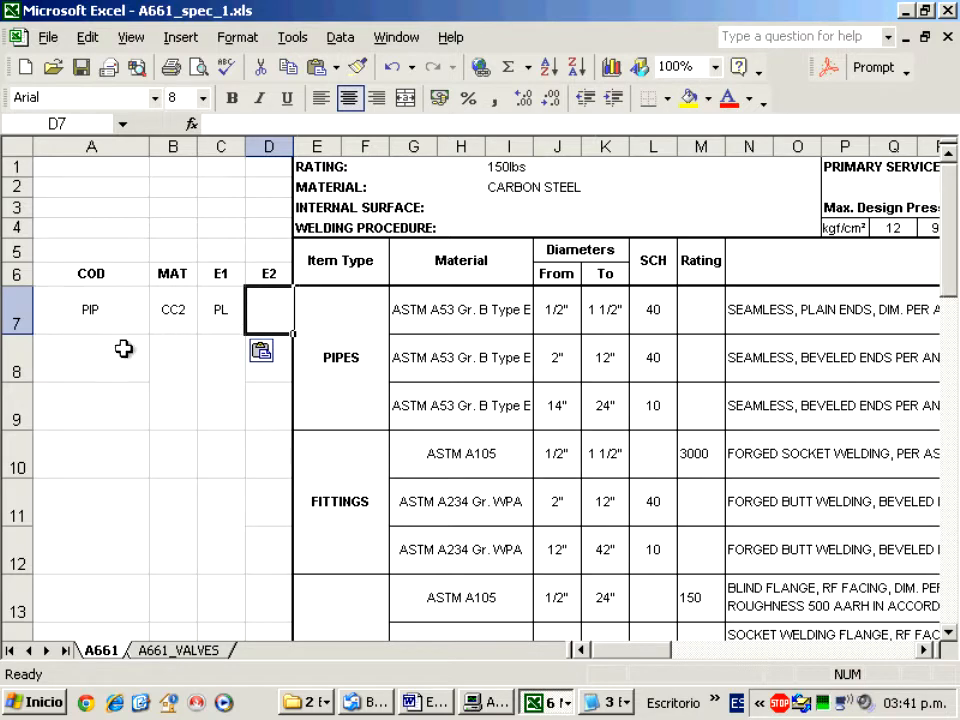
Fill the code PIP from A7 down to the other two pipe rows, A8 and A9.
left_click(90, 360)
left_click(90, 311)
type("PIP")
key("Return")
left_click_drag(148, 333, 148, 415)
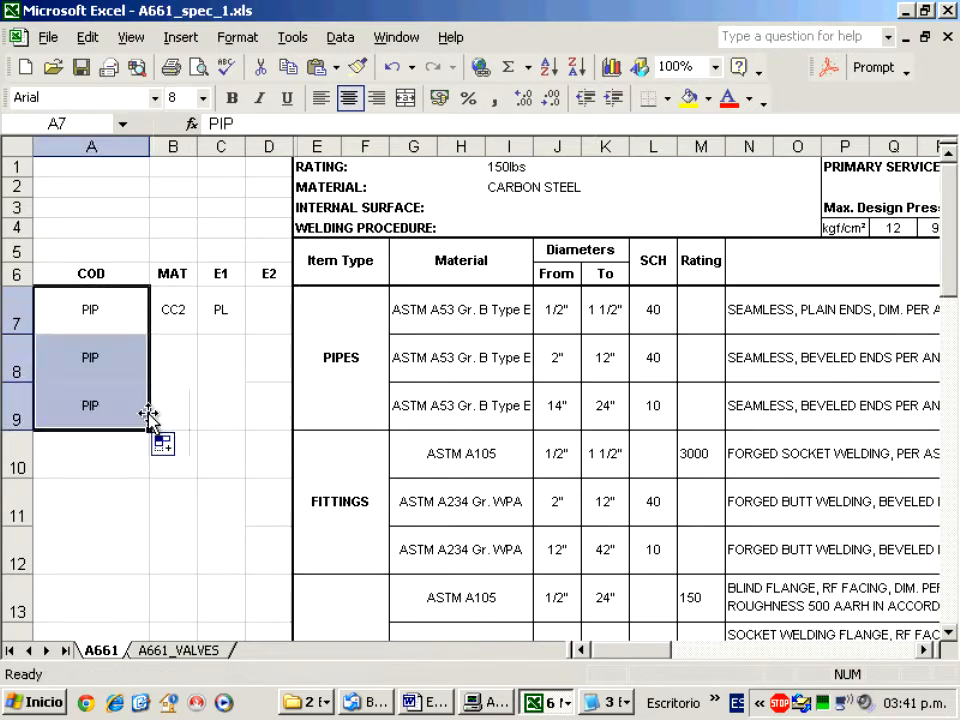
Copy the material code CC2 from B7 into the merged MAT cell B8 for the other two pipe rows.
left_click(171, 360)
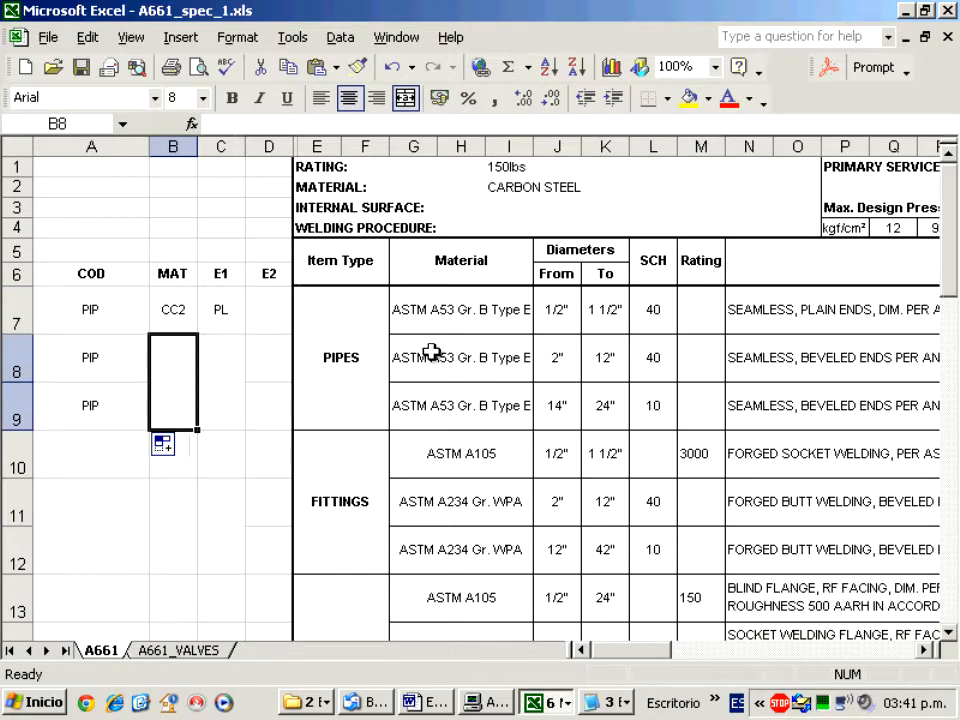
left_click(175, 315)
key("ctrl+c")
left_click(182, 362)
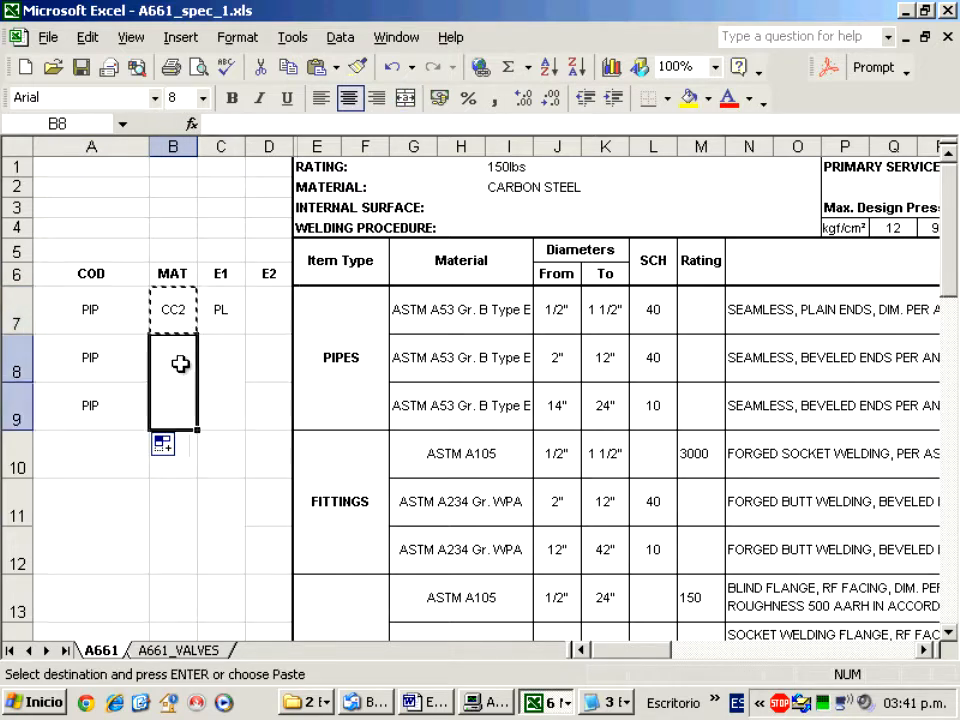
key("ctrl+v")
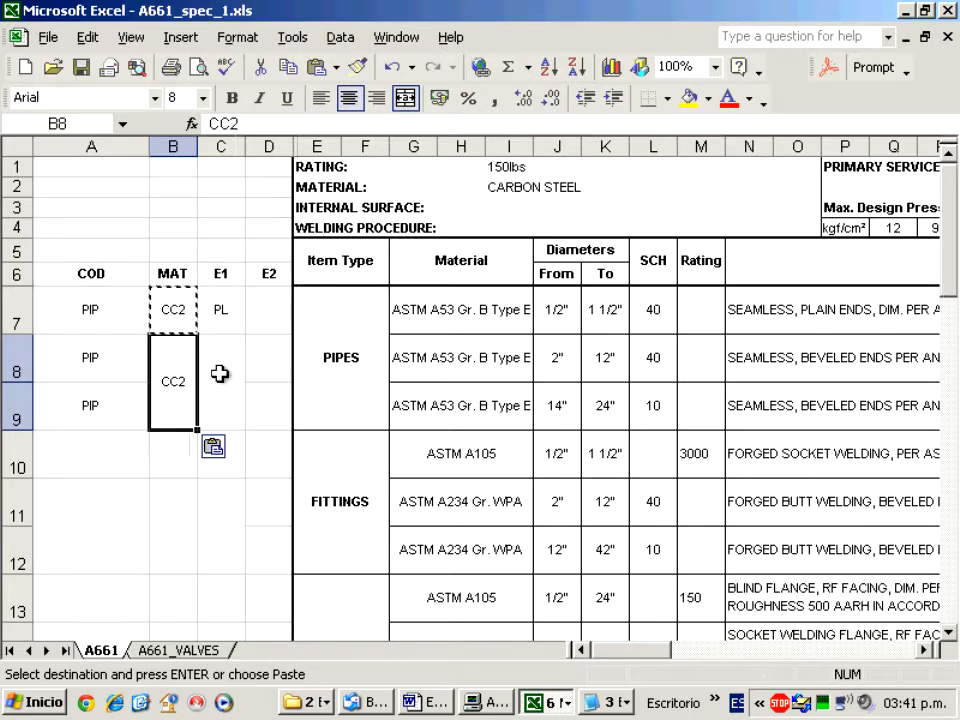
Look up the beveled end code in END_CODES.TXT and enter BE in the merged E1 cell C8.
left_click(784, 364)
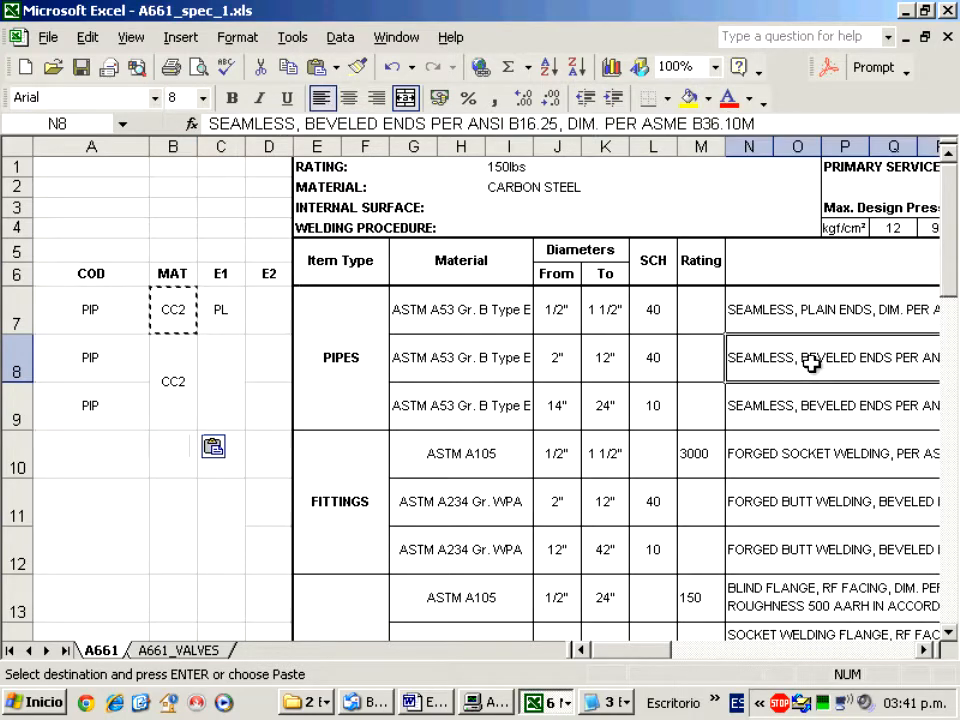
left_click(597, 703)
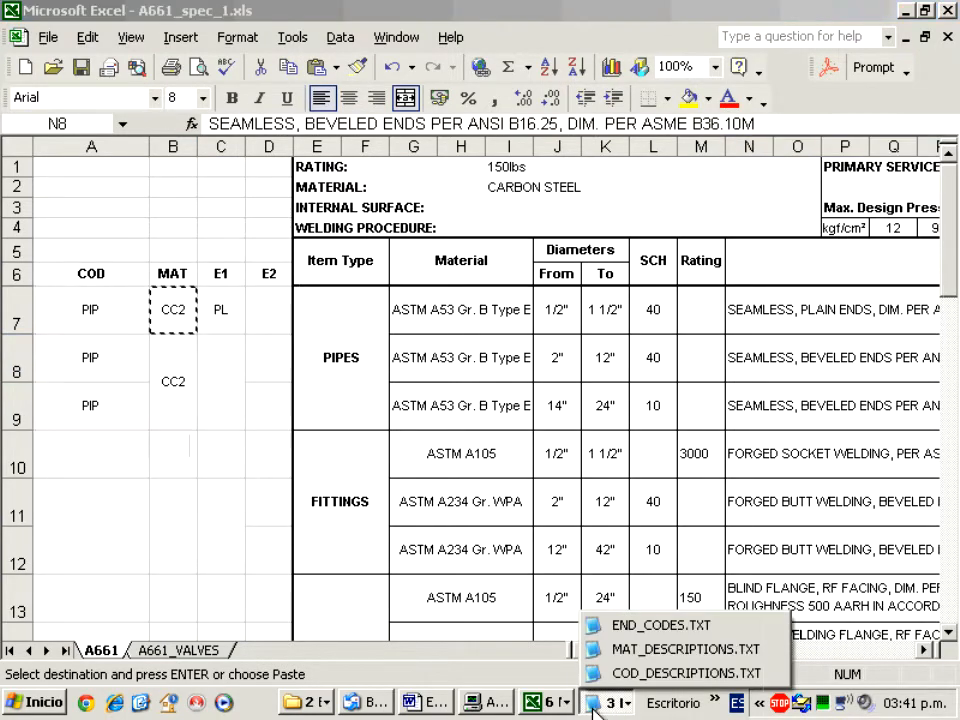
left_click(655, 625)
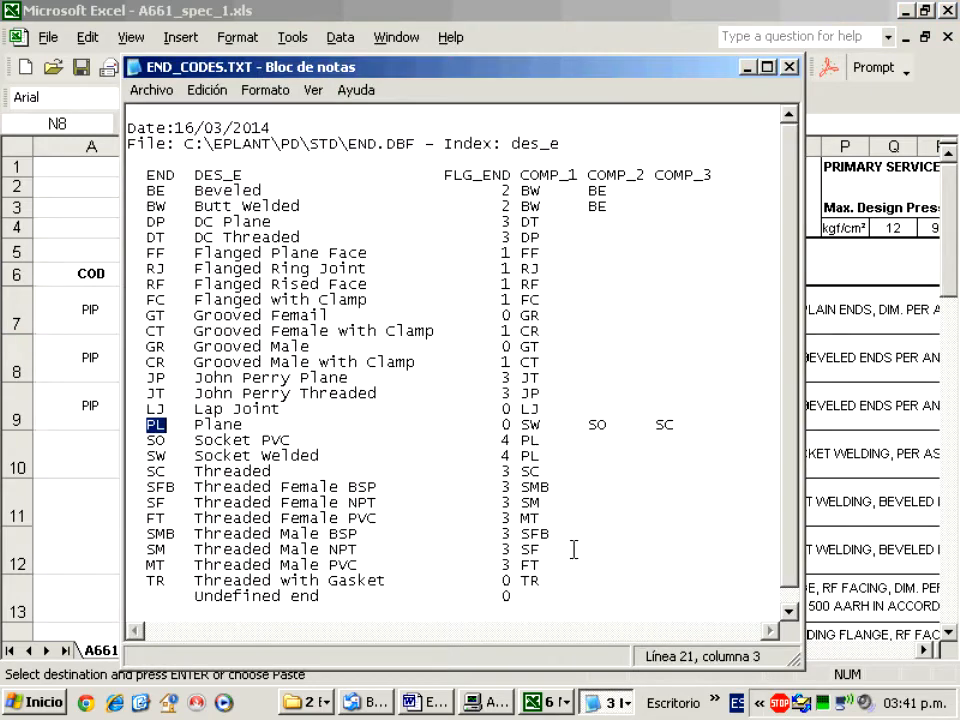
double_click(226, 192)
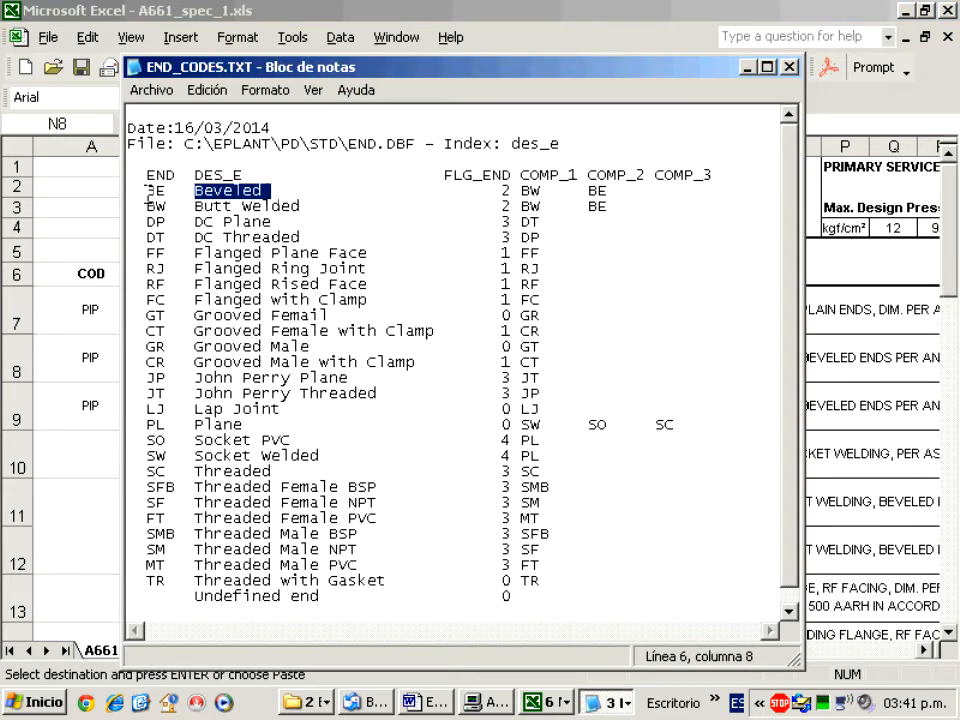
left_click_drag(148, 190, 164, 191)
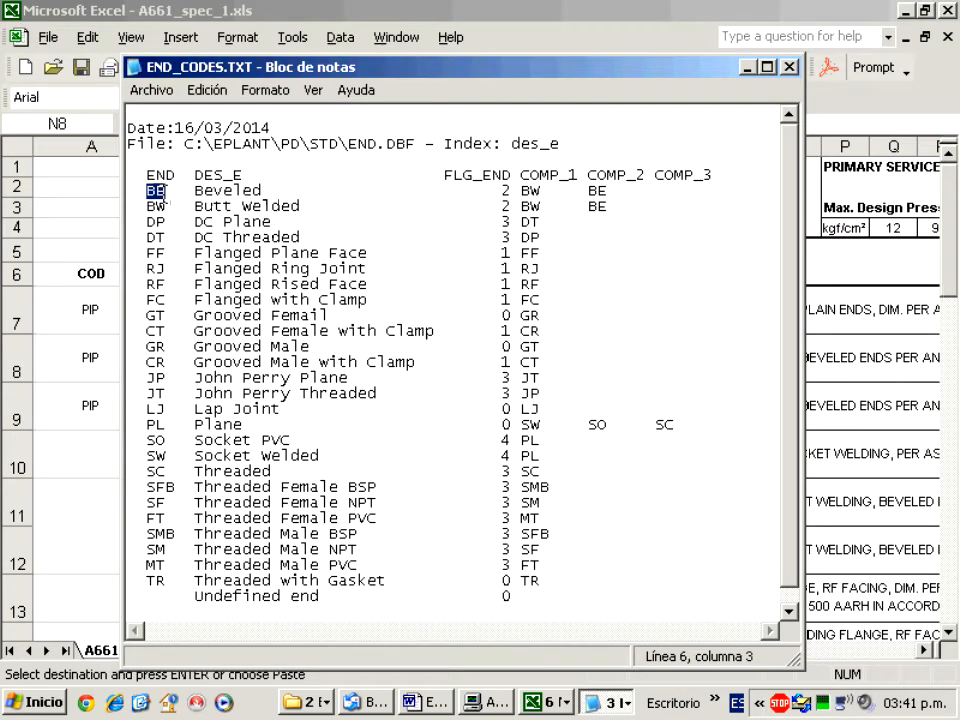
left_click(92, 358)
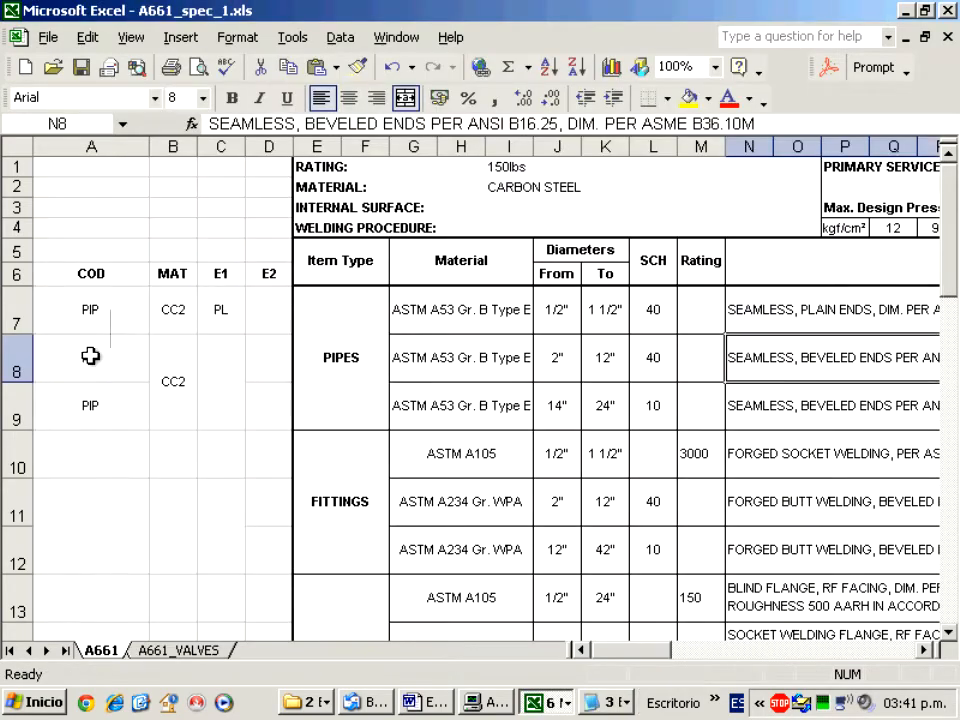
left_click(219, 375)
type("BE")
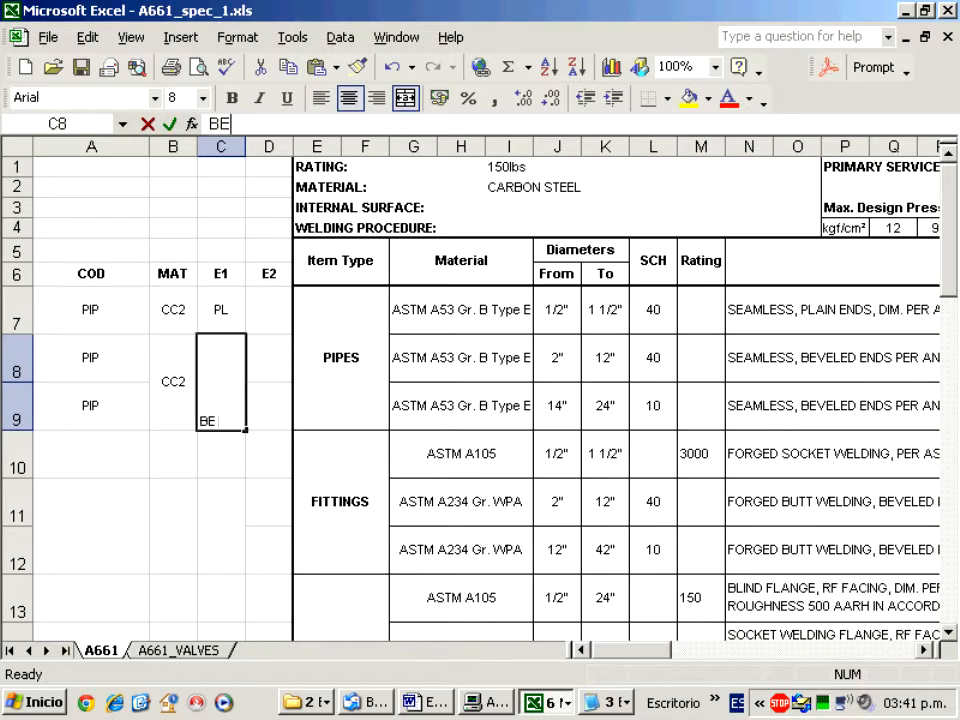
key("Return")
Find the 45 ELBOW entry in COD_DESCRIPTIONS.TXT and copy its code 45E into A10, the first fittings row's COD cell.
left_click(141, 437)
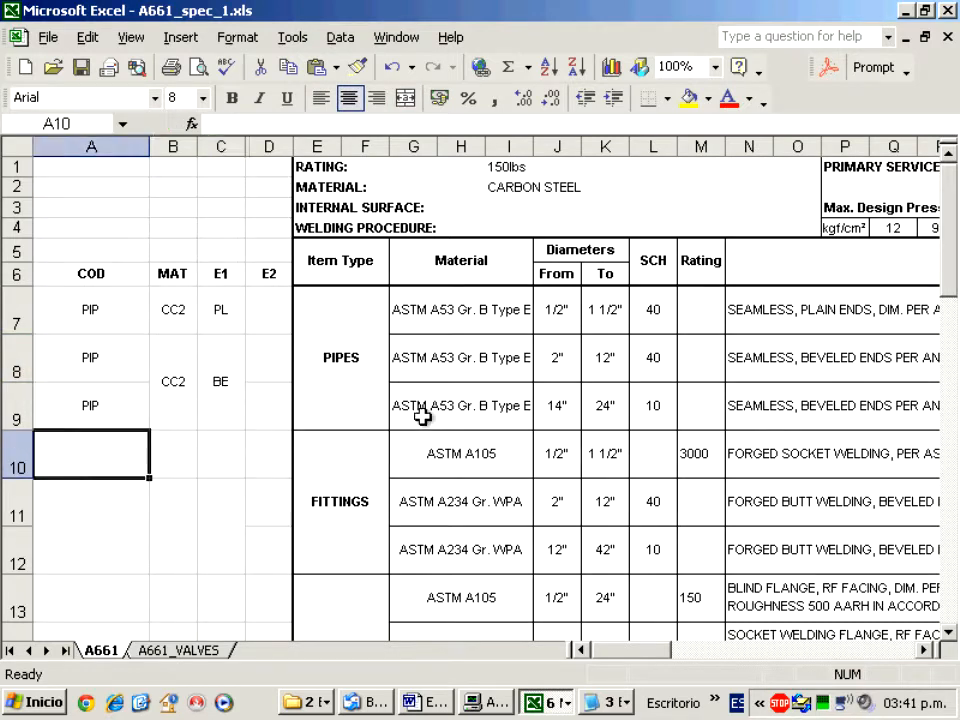
left_click(806, 457)
left_click(426, 458)
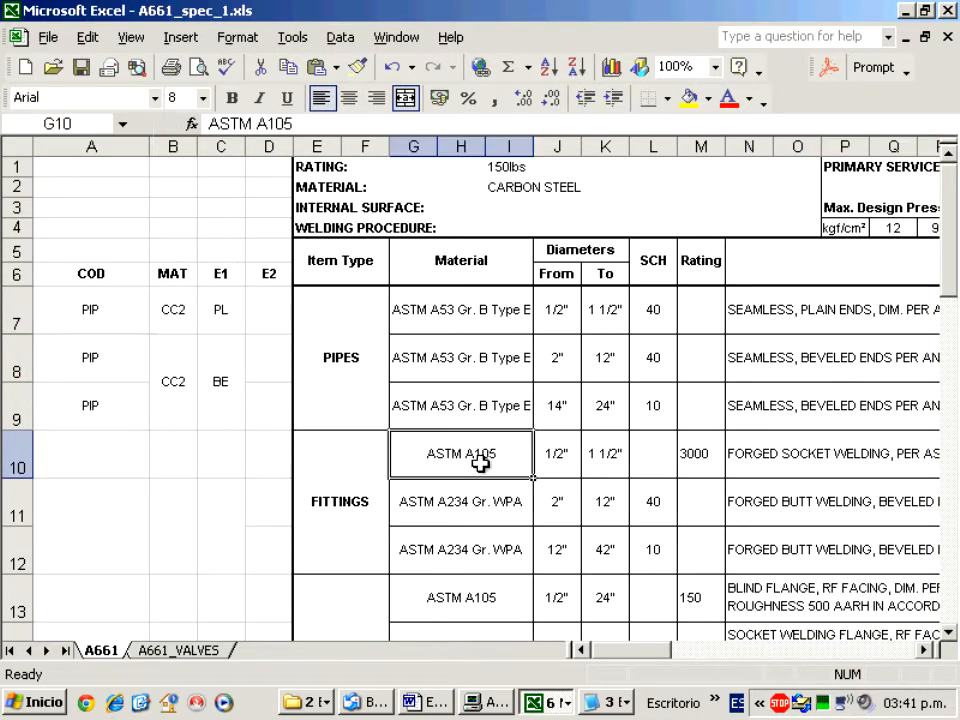
left_click(606, 702)
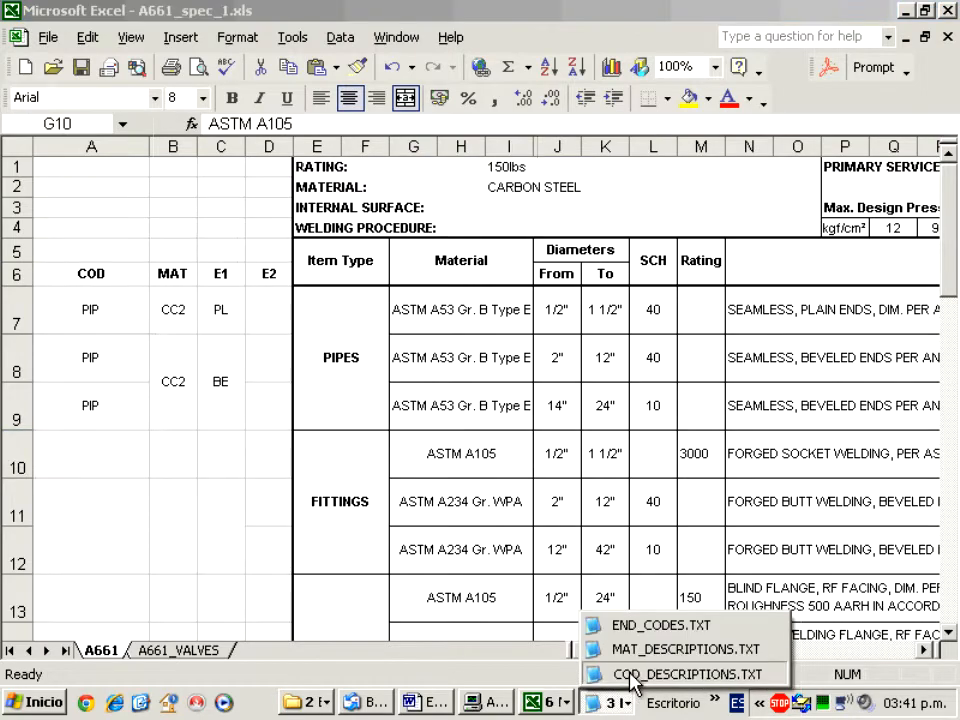
left_click(460, 512)
left_click_drag(550, 398, 549, 168)
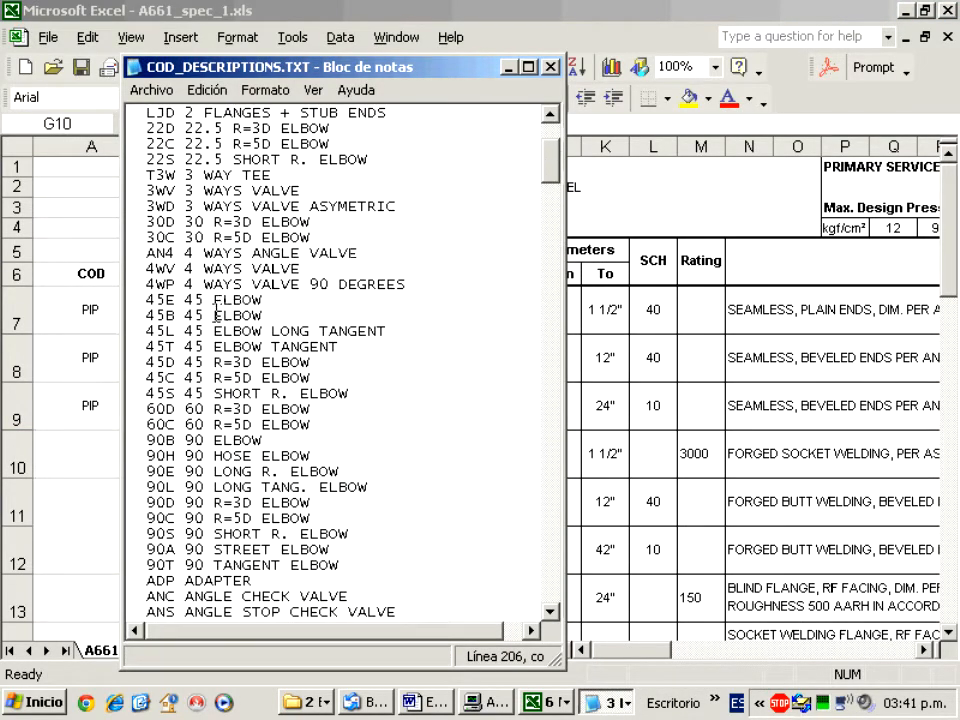
left_click_drag(147, 305, 197, 305)
key("ctrl+c")
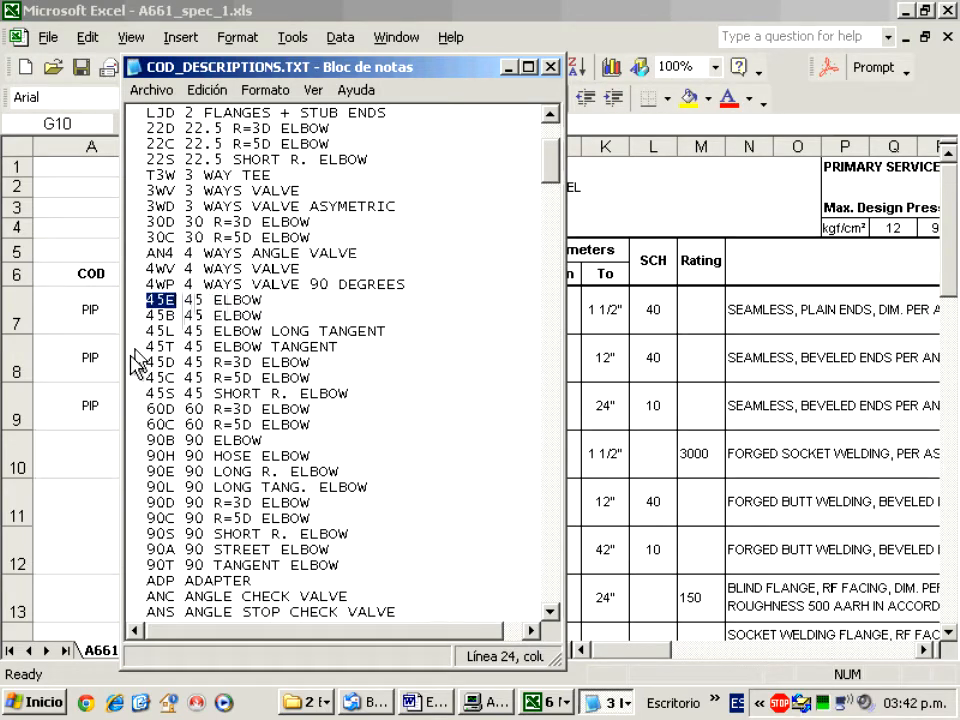
key("alt+Tab")
left_click(99, 450)
key("ctrl+v")
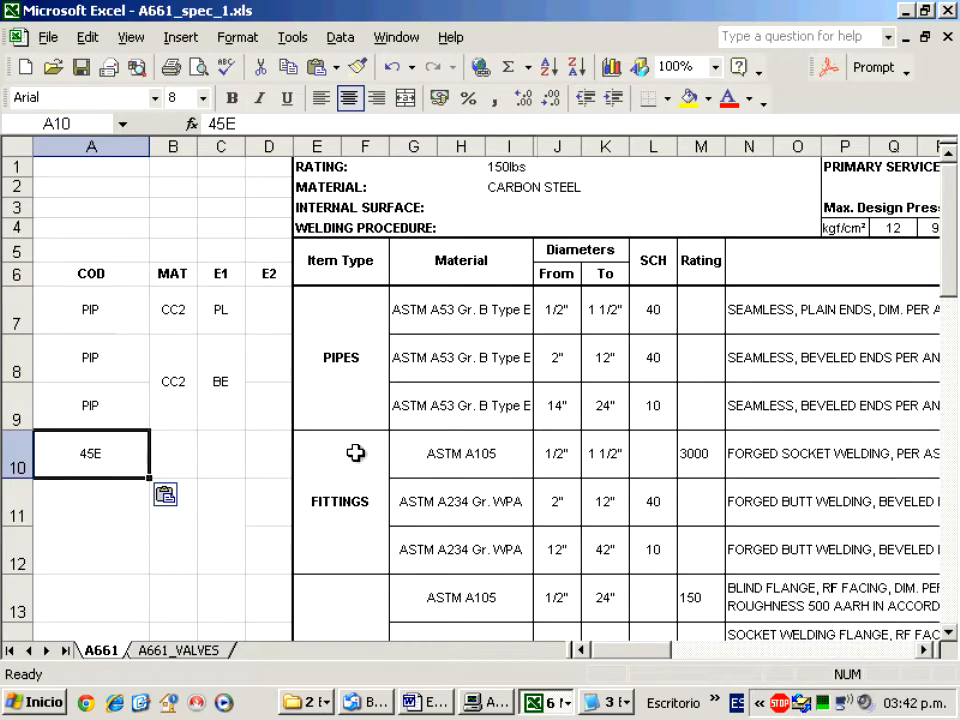
Look up the first fitting's material, ASTM A105, in MAT_DESCRIPTIONS.TXT and copy its code CM1 into MAT cell B10.
left_click(435, 455)
double_click(435, 455)
left_click(616, 702)
left_click(640, 649)
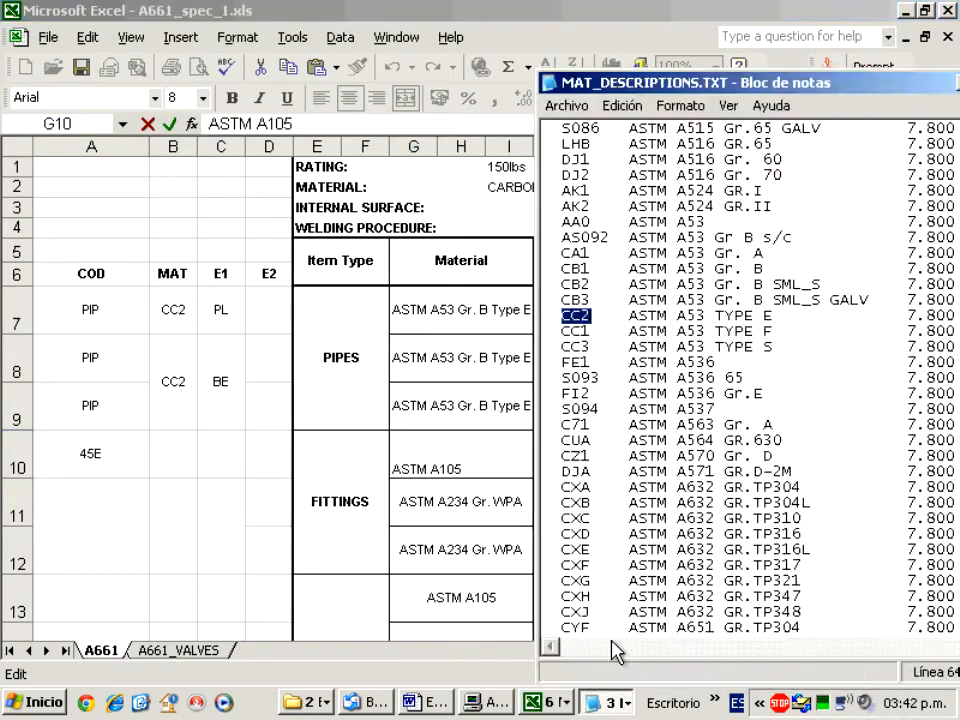
left_click_drag(640, 83, 427, 94)
left_click_drag(793, 390, 791, 180)
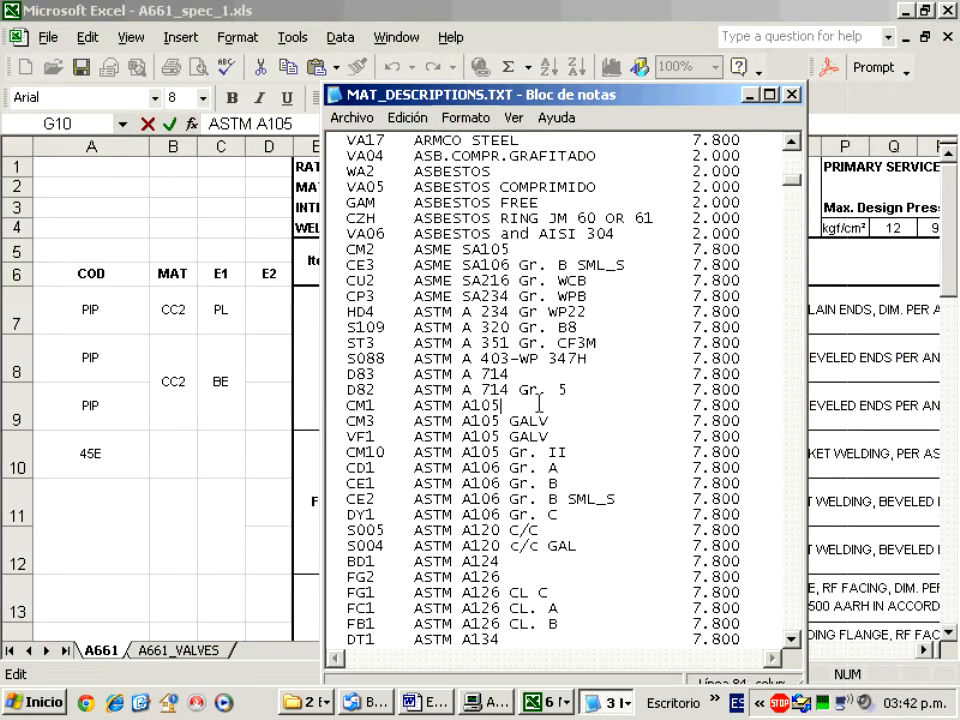
left_click_drag(525, 97, 790, 107)
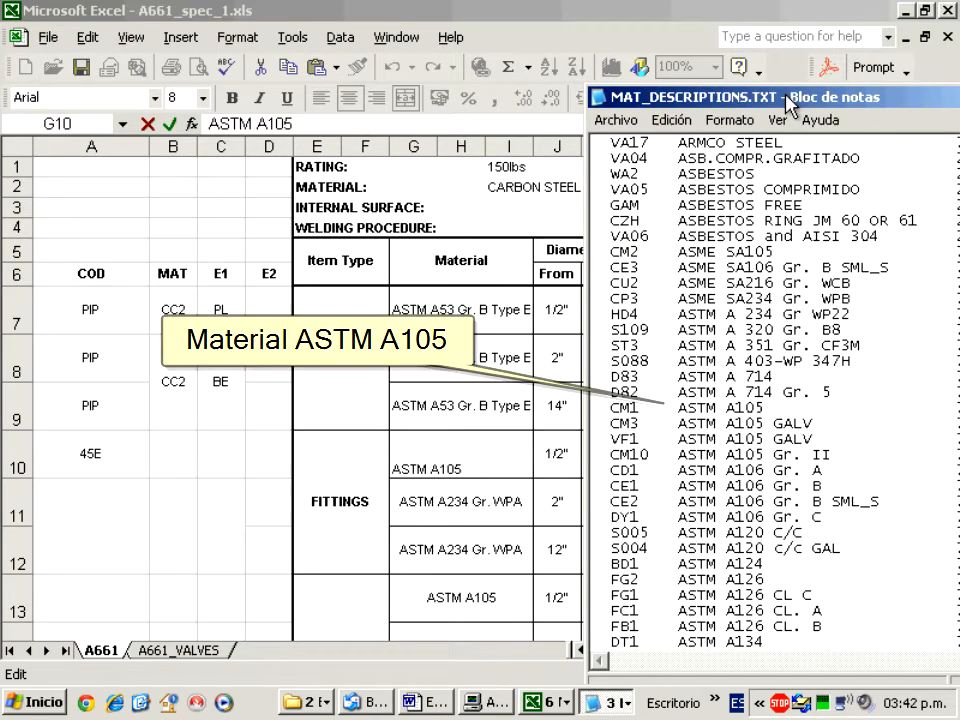
left_click_drag(790, 107, 616, 89)
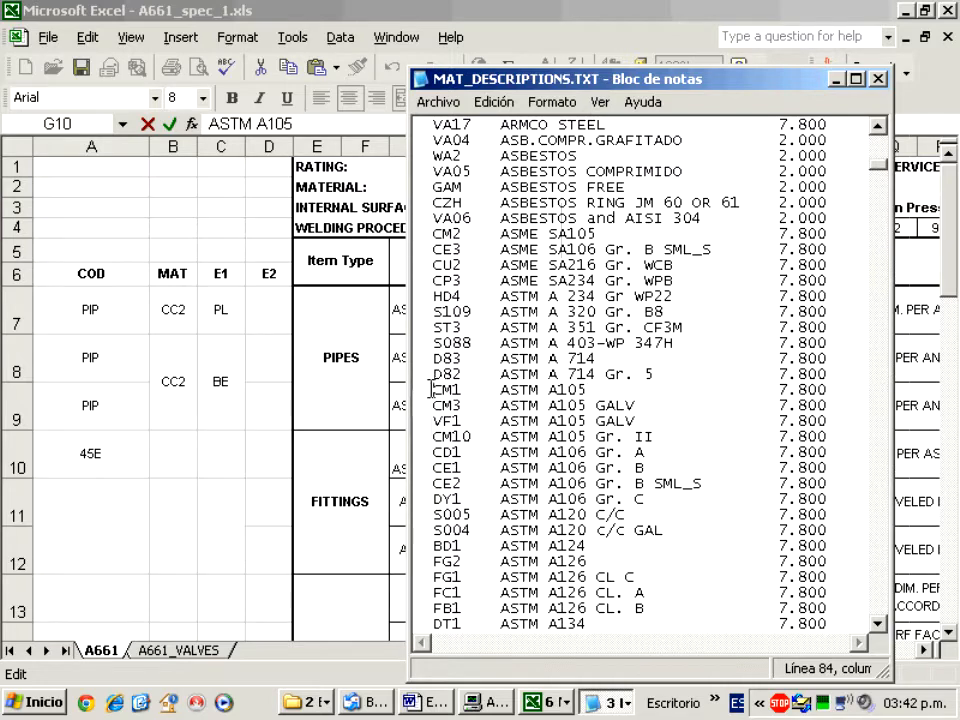
left_click_drag(432, 389, 459, 390)
left_click(193, 452)
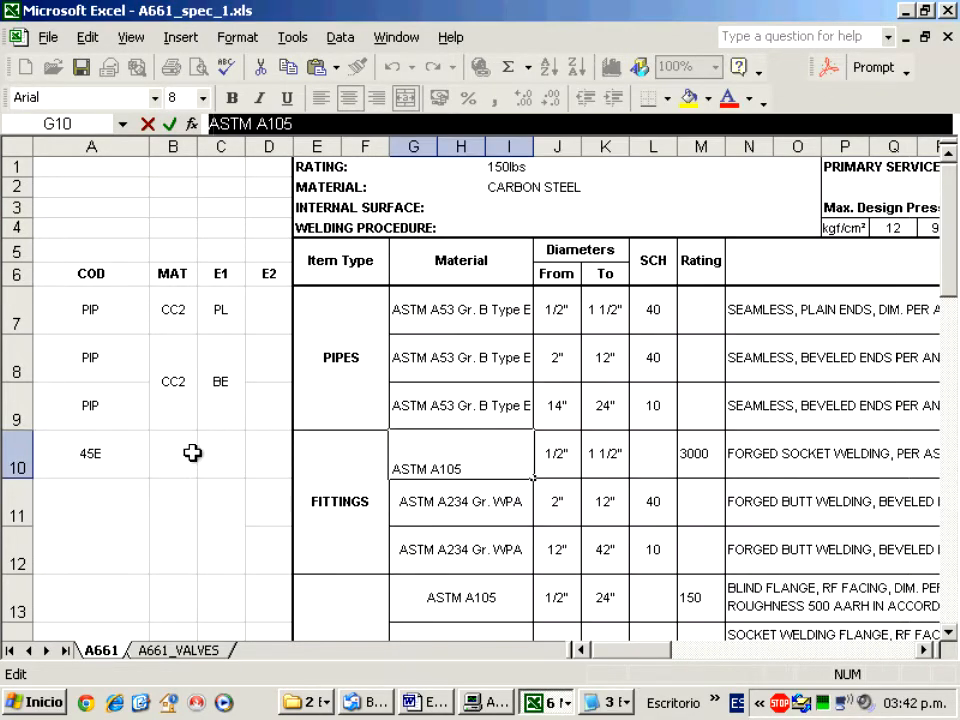
key("ctrl+v")
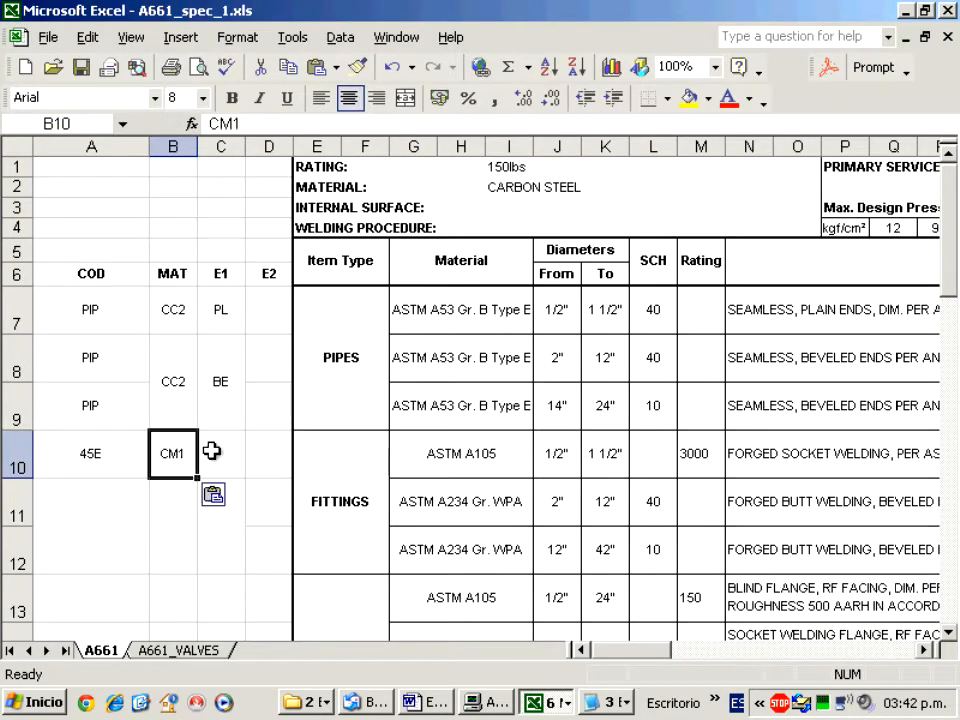
Look up the socket welded end code in END_CODES.TXT for the first fittings row and copy SW into its E1 cell C10.
left_click(792, 452)
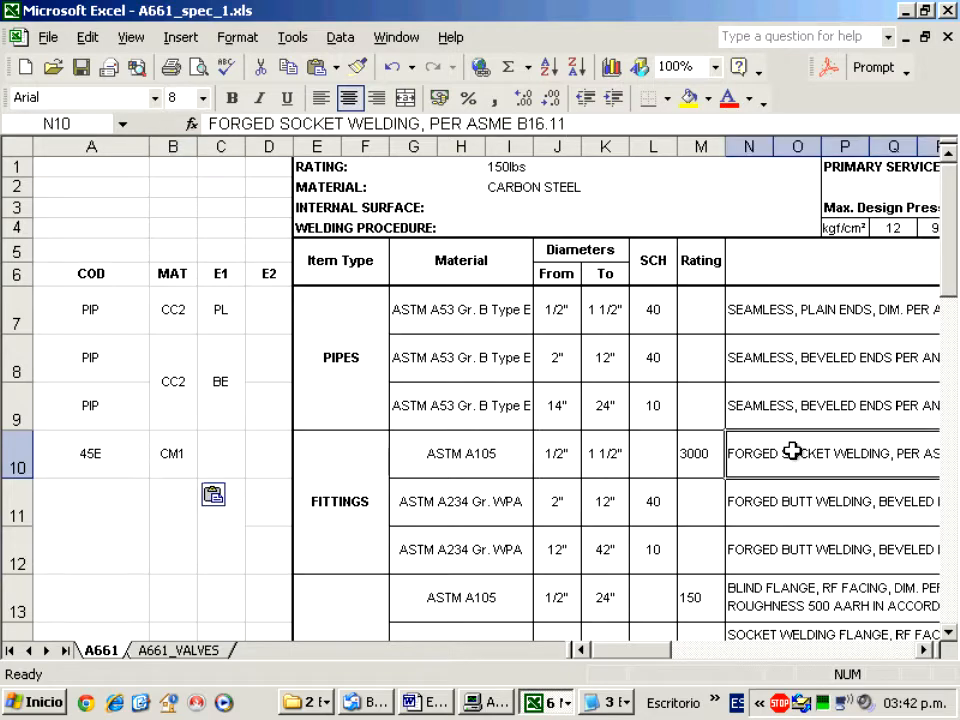
left_click(605, 701)
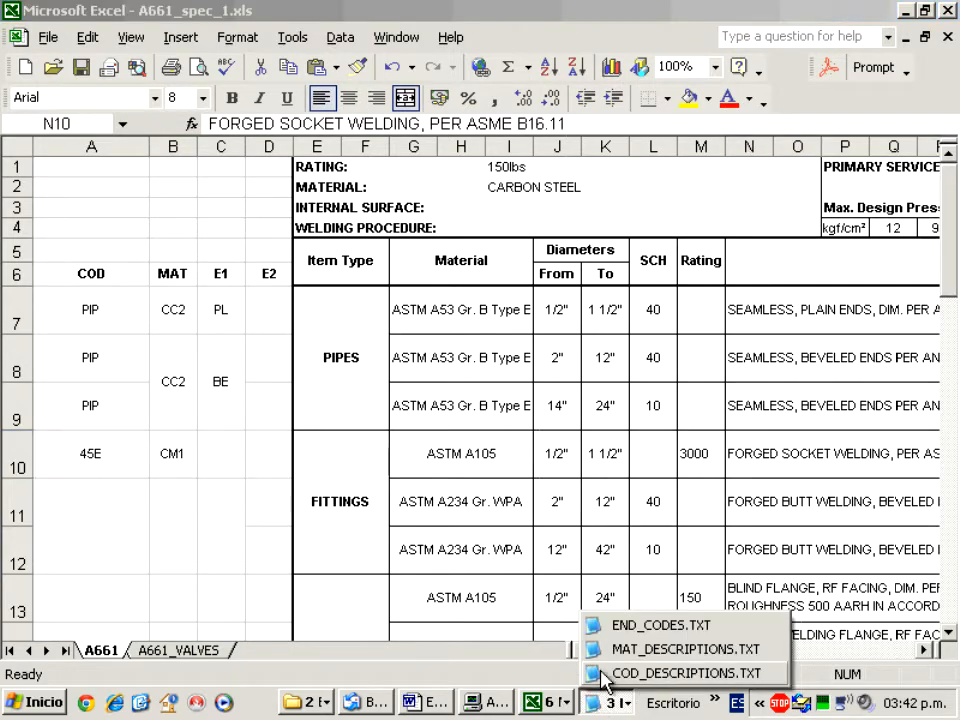
left_click(640, 621)
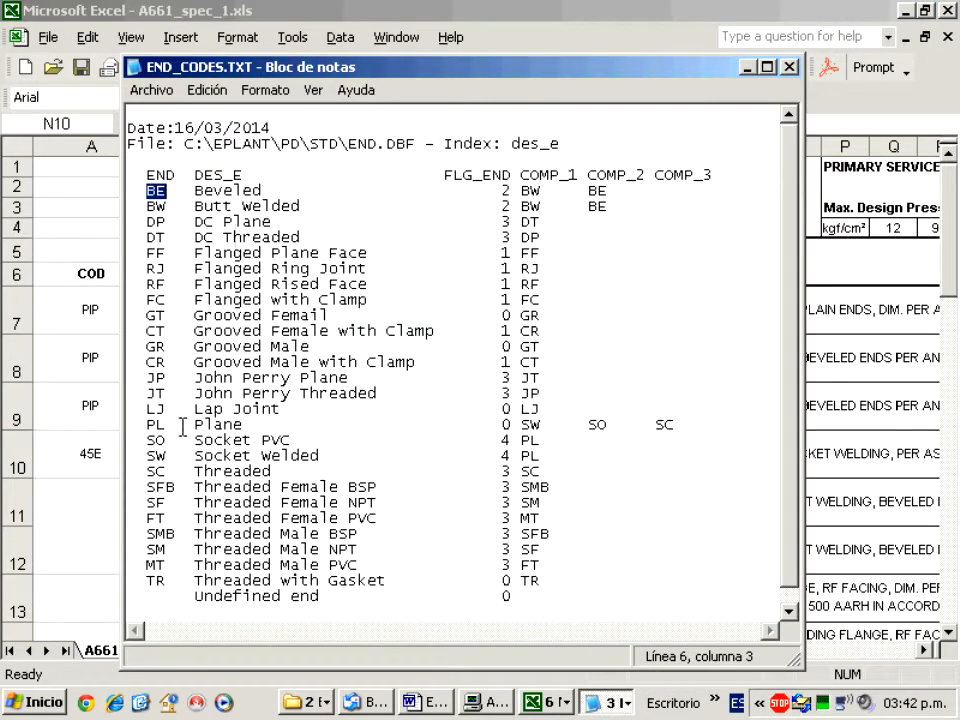
left_click_drag(194, 457, 329, 457)
left_click(149, 457)
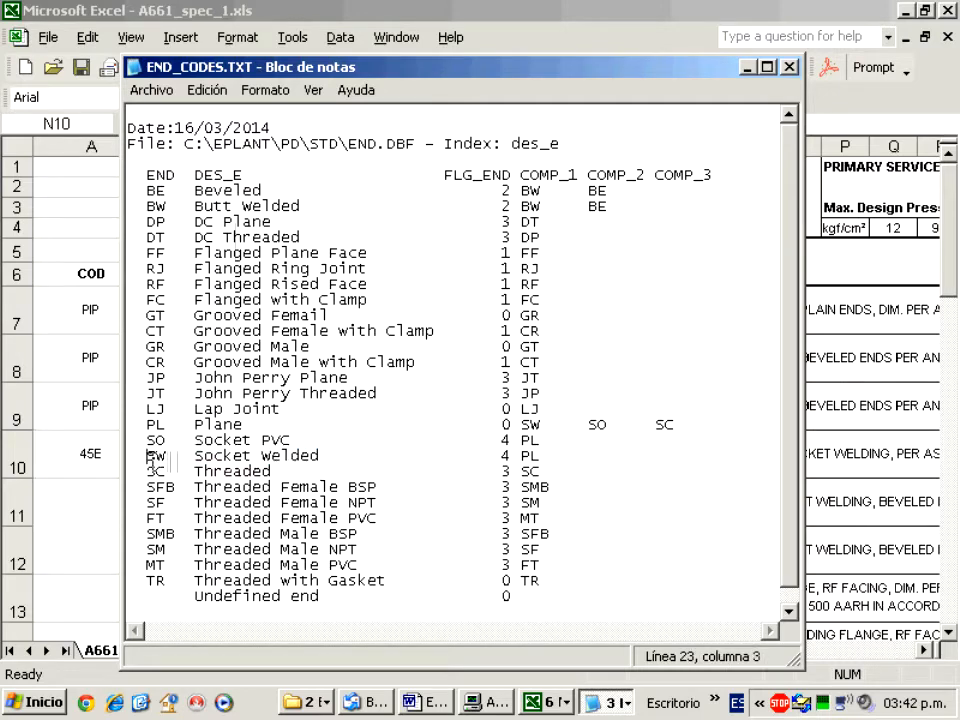
key("ctrl+c")
key("alt+Tab")
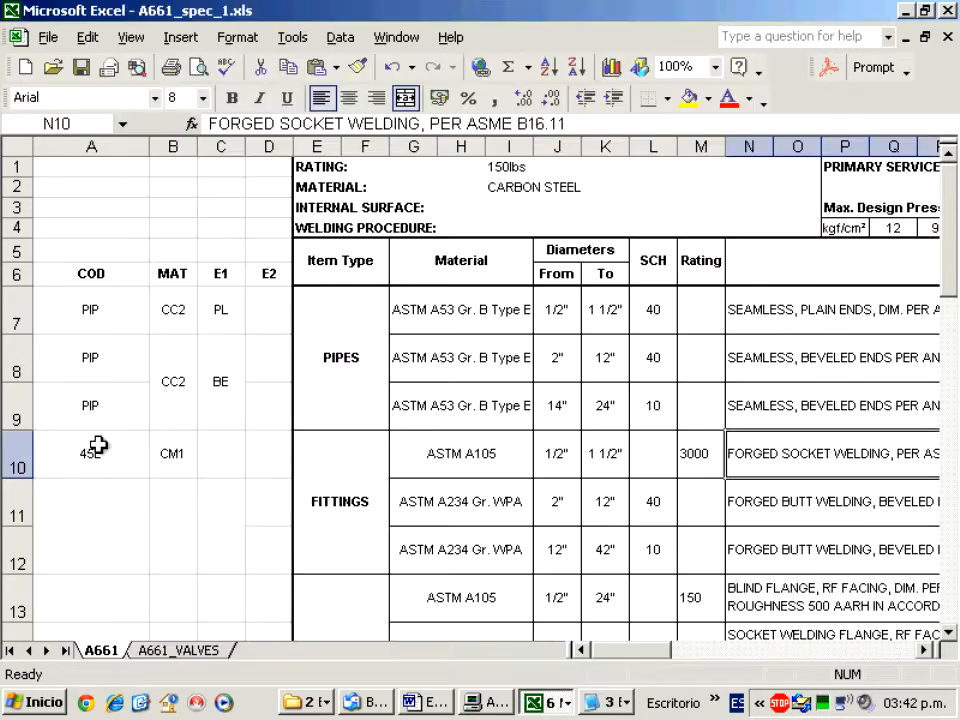
left_click(224, 452)
key("ctrl+v")
Find the 45-degree socket-weld elbow's dimensional table 45B1SW.DBF in C:\EPLANT\PD\Std\ANSI.
left_click(42, 468)
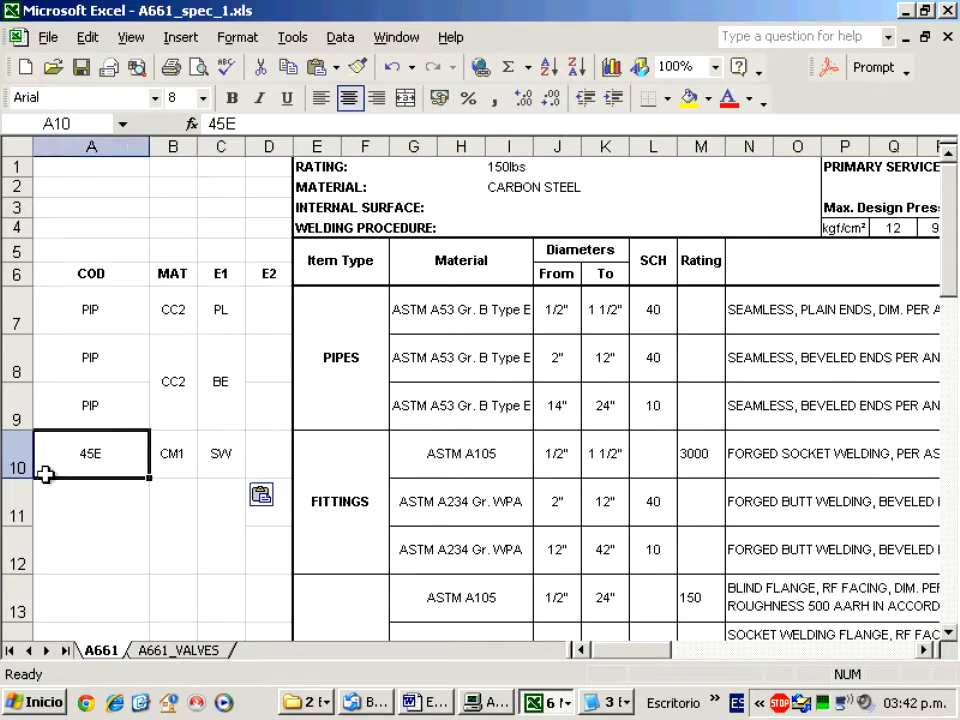
left_click(606, 702)
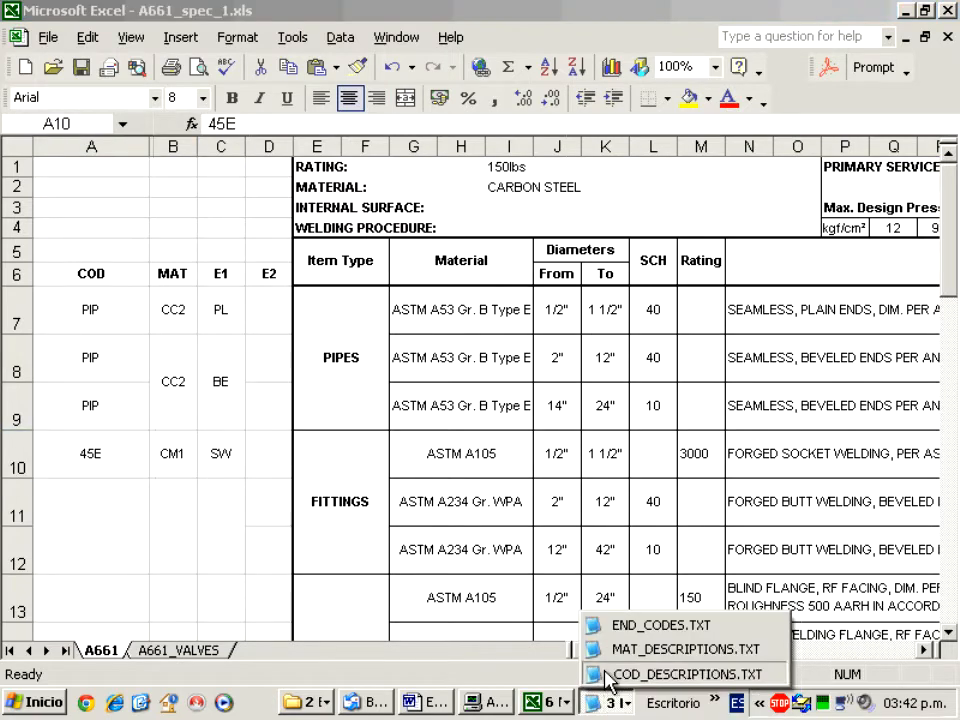
left_click(605, 675)
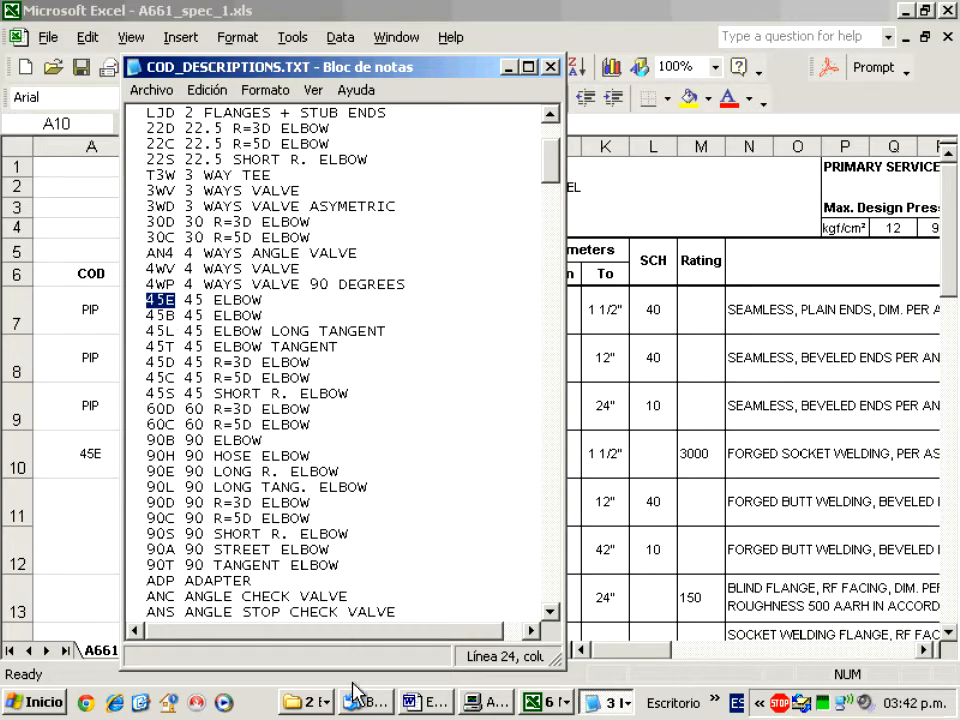
left_click(315, 701)
left_click(322, 676)
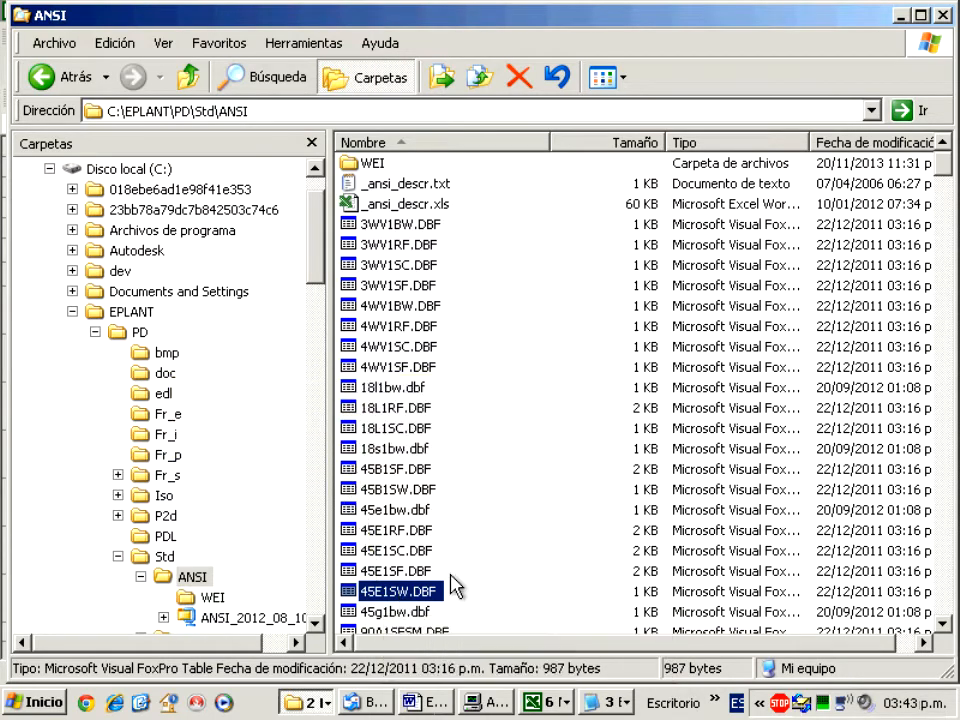
left_click(392, 489)
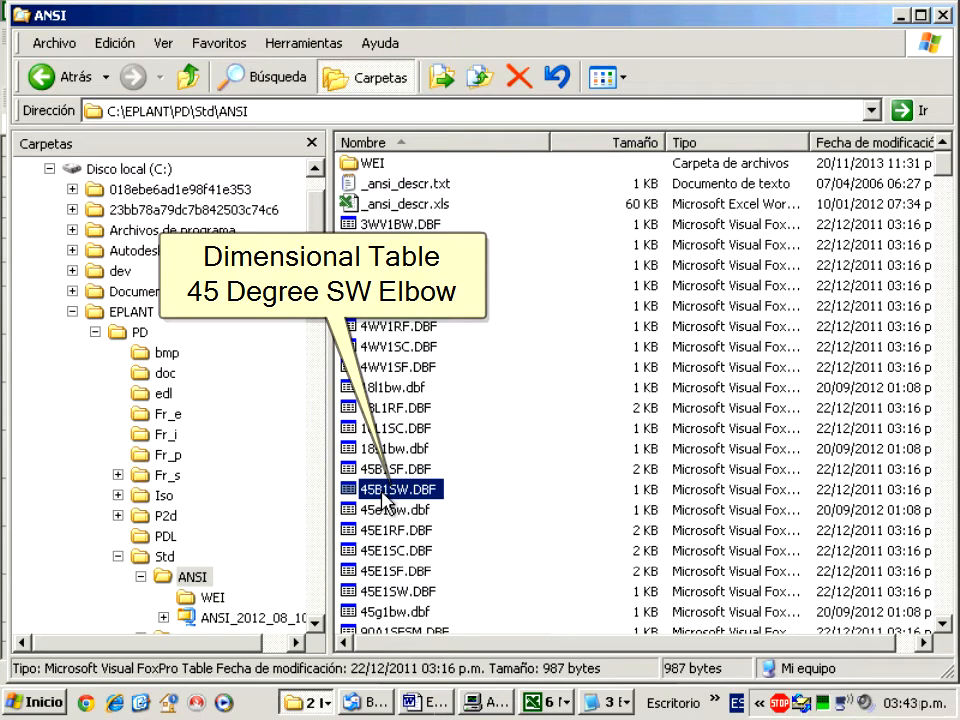
Look up the 90 ELBOW entry in COD_DESCRIPTIONS.TXT and append its code 90B after 45E in COD cell A10.
left_click(607, 702)
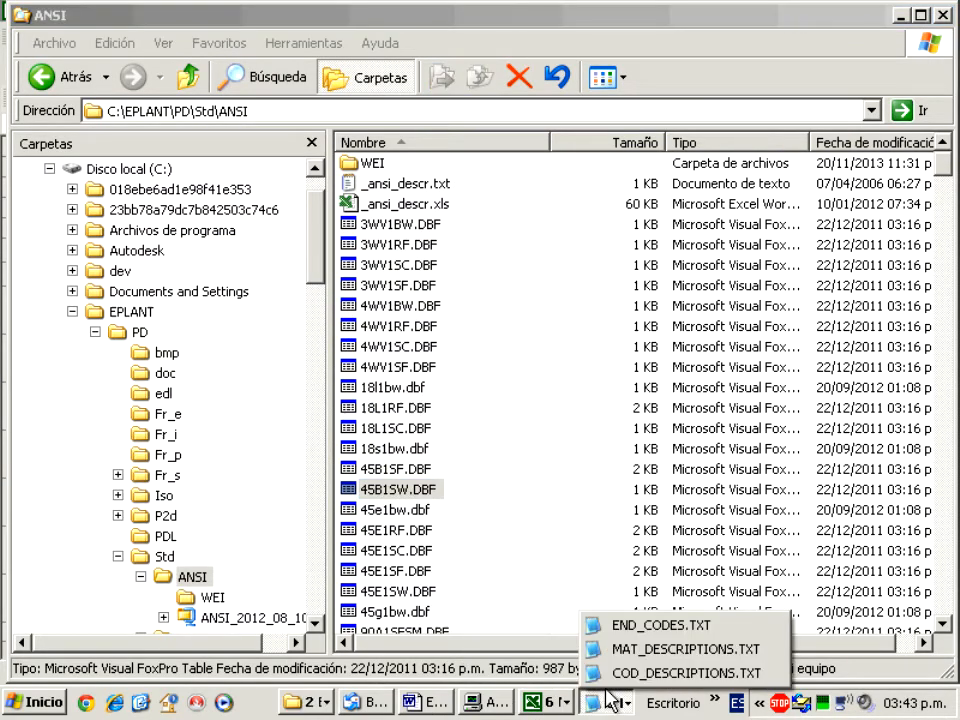
left_click(686, 673)
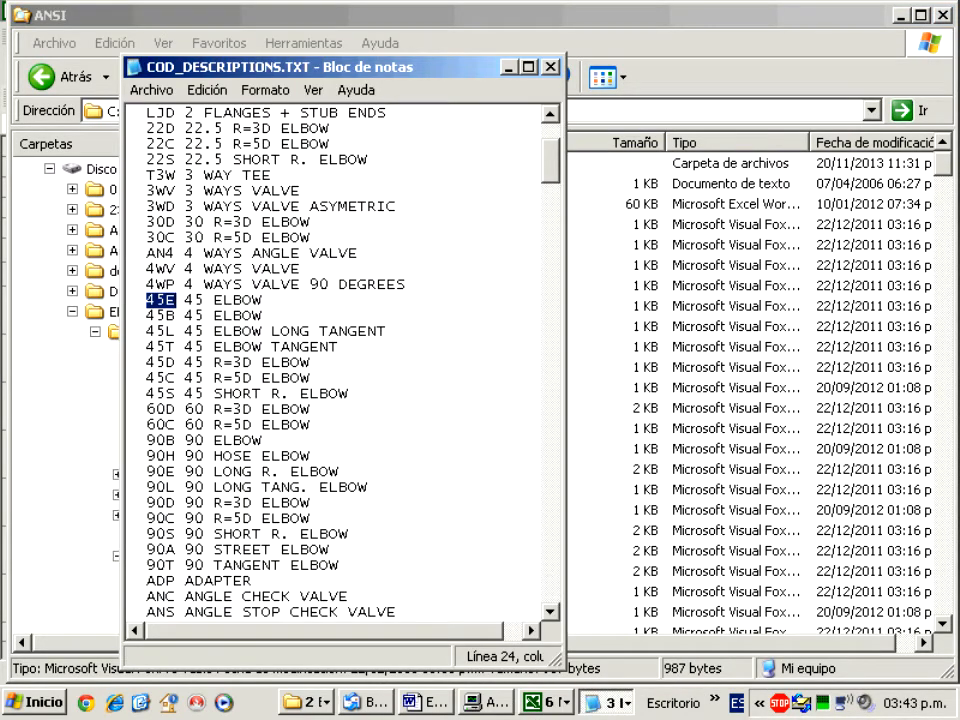
left_click_drag(185, 440, 261, 440)
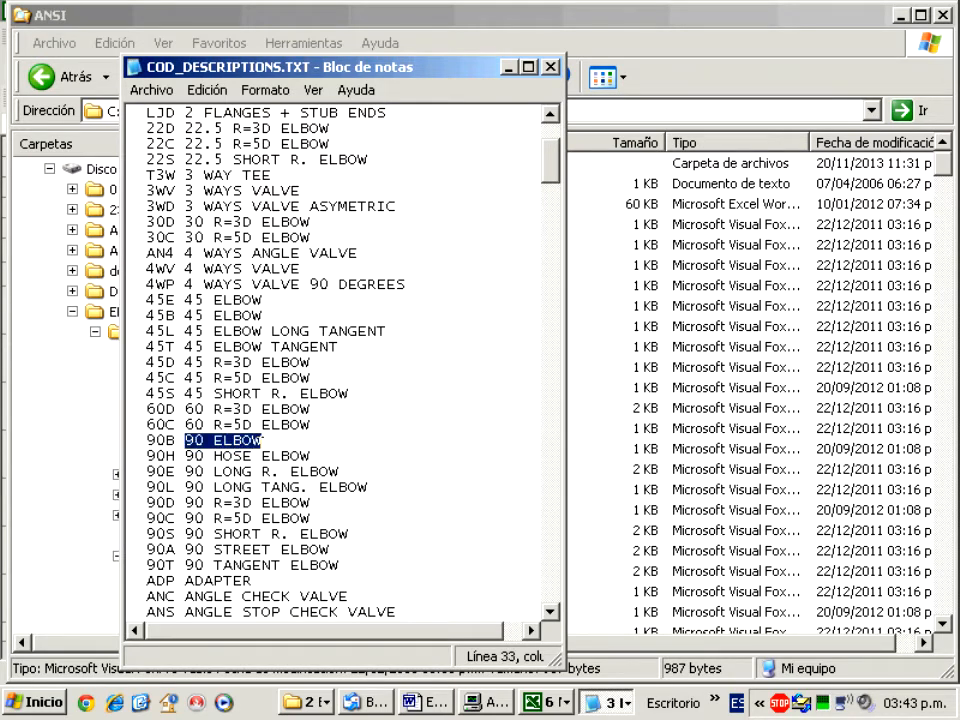
left_click_drag(147, 440, 177, 440)
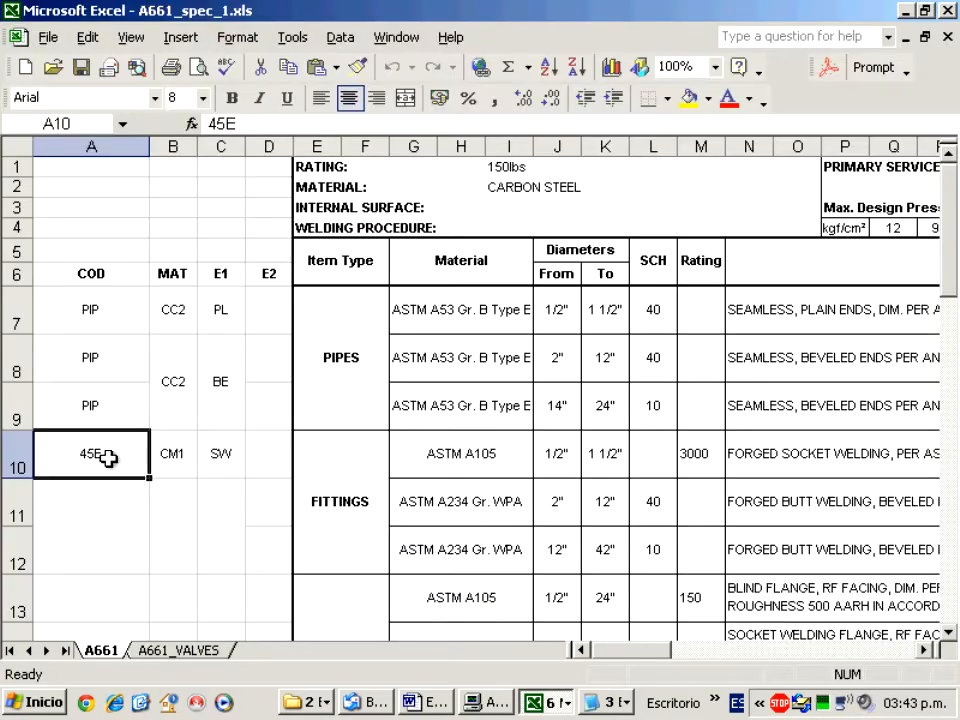
left_click(243, 120)
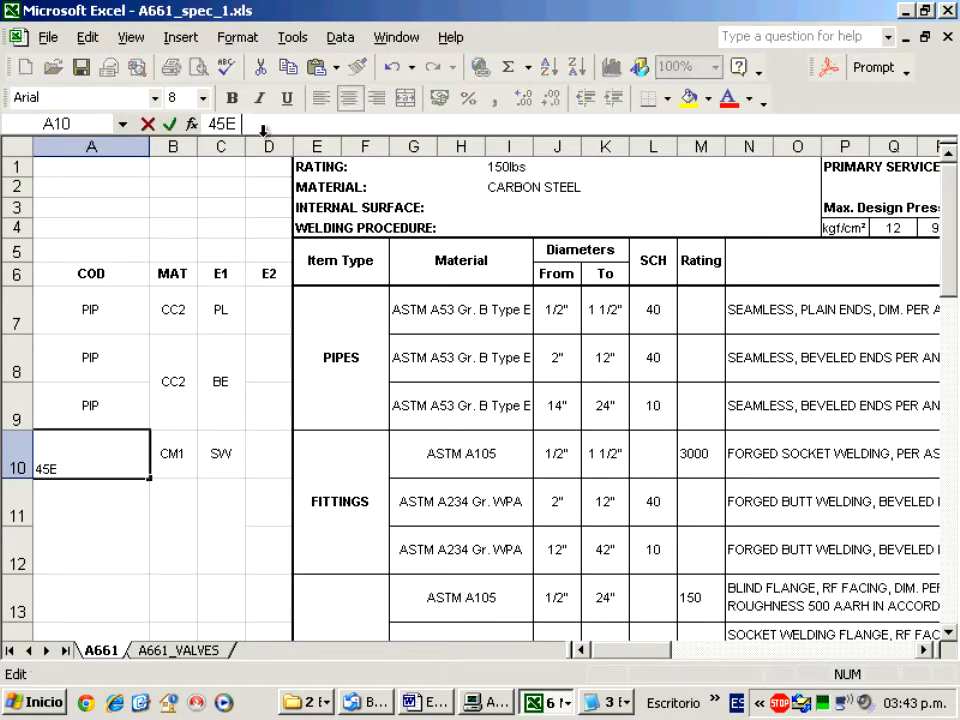
type("90B")
key("BackSpace")
key("BackSpace")
key("BackSpace")
key("BackSpace")
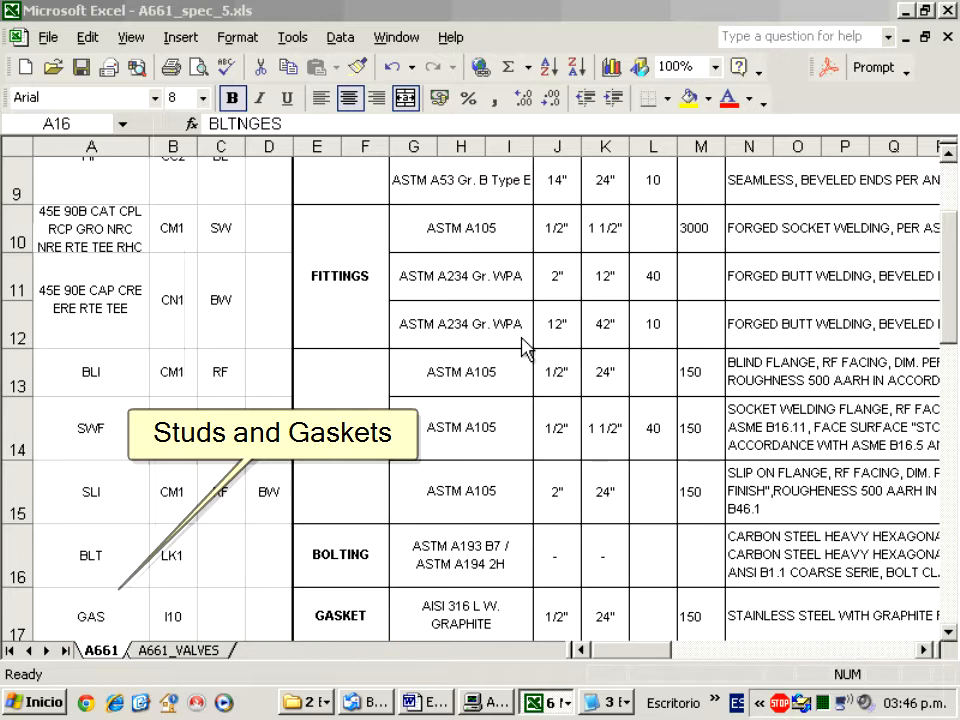
Review the codes assigned to the check valve and gate valve rows on the A661_VALVES sheet.
left_click(163, 652)
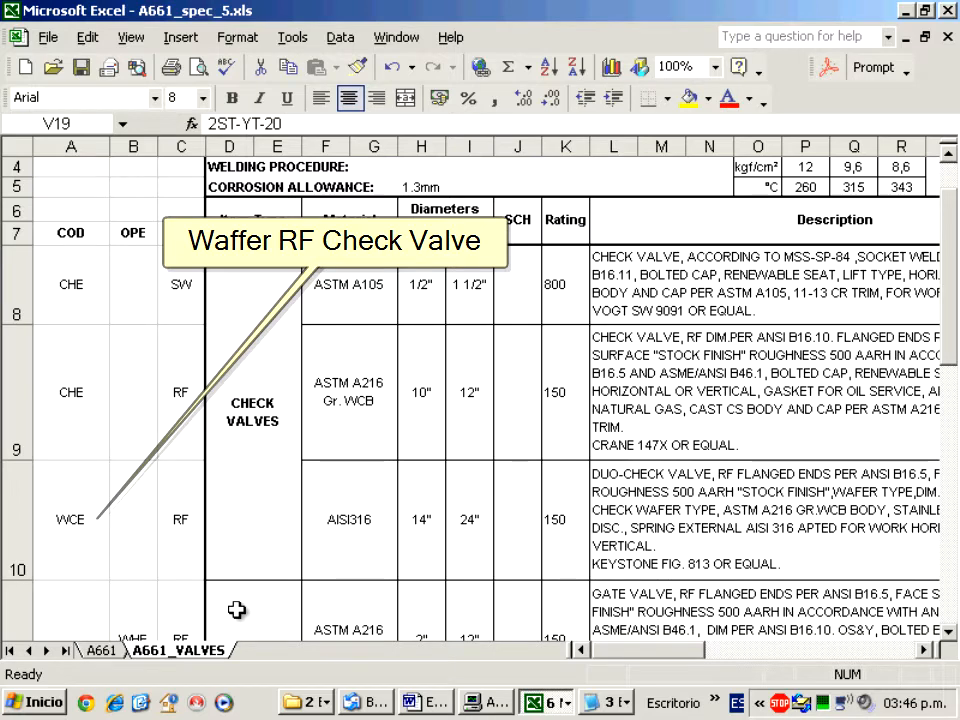
scroll(236, 609, "down", 2)
left_click(87, 387)
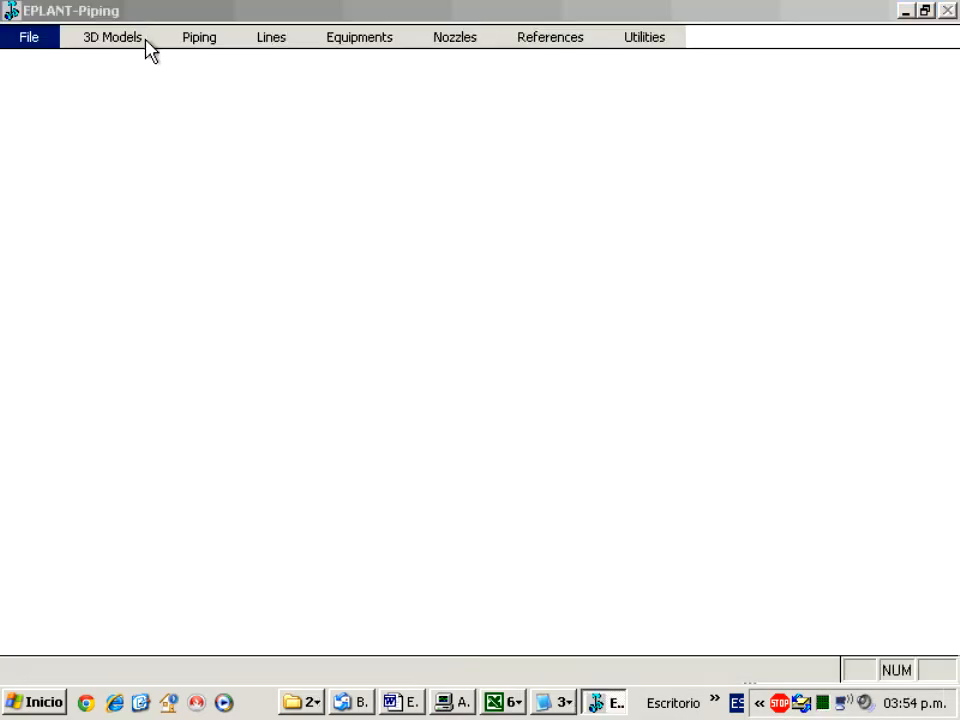
In EPLANT-Piping, open the project C:\PRJ\929PD and continue past the database update report.
left_click(29, 37)
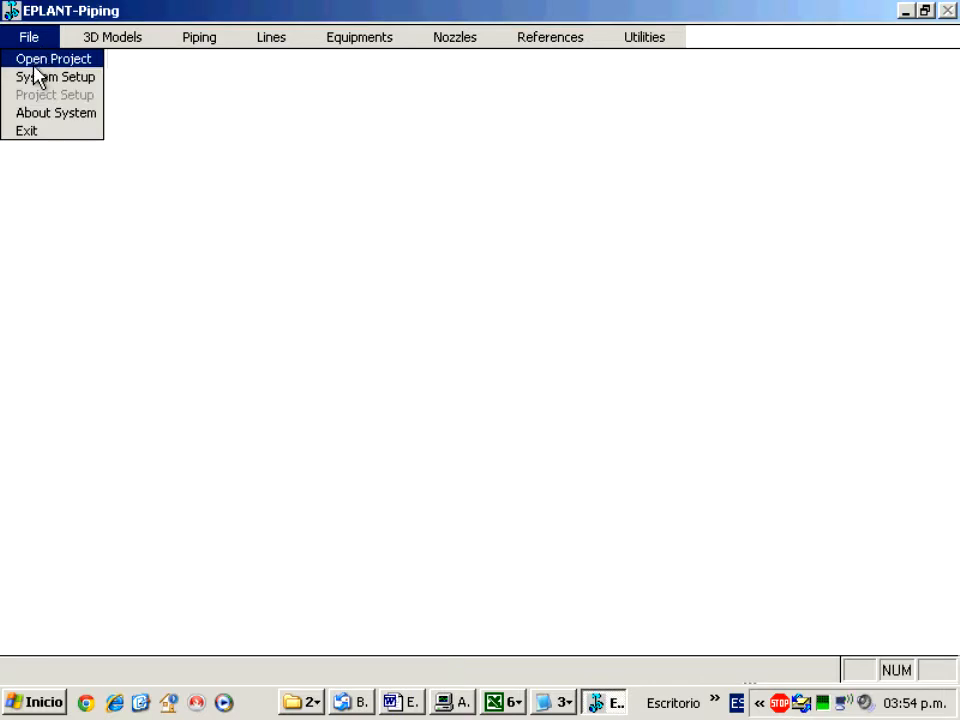
left_click(80, 59)
left_click(327, 409)
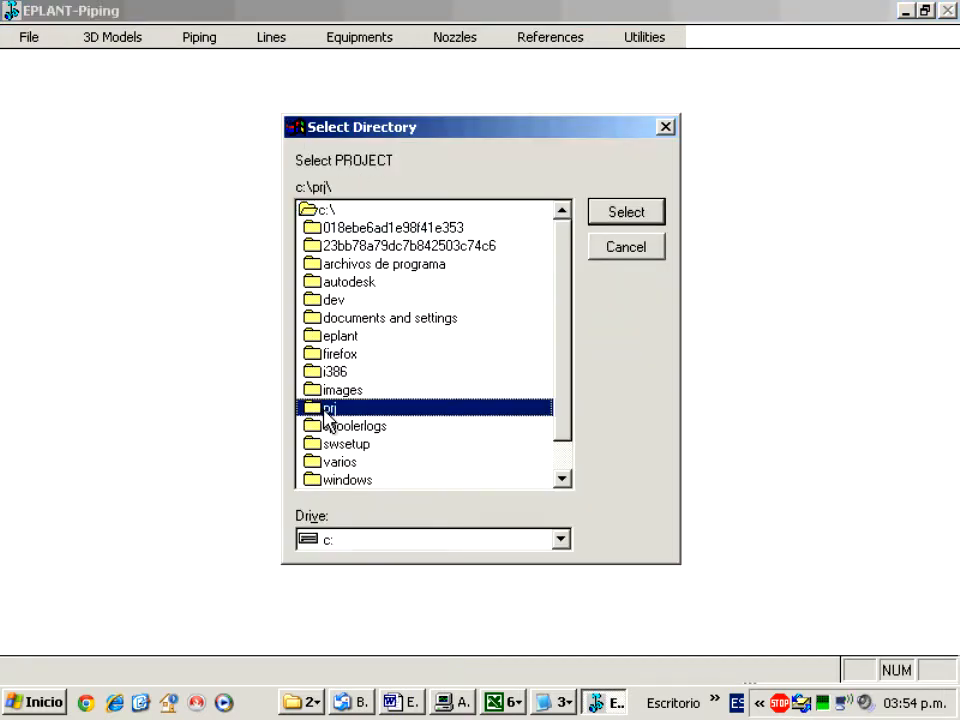
double_click(327, 410)
left_click(336, 264)
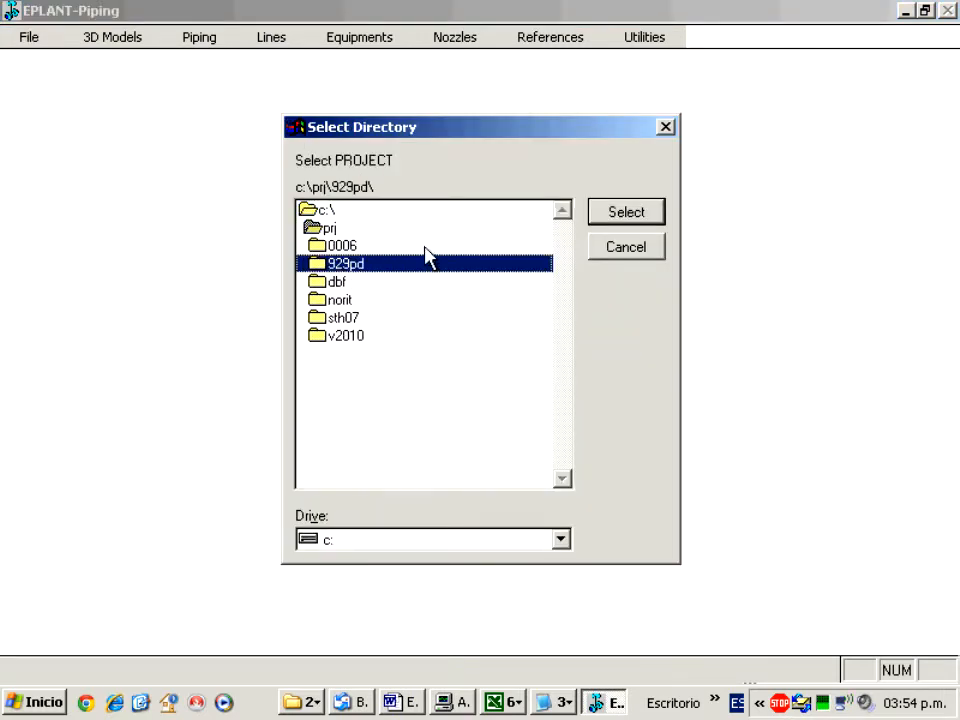
left_click(607, 218)
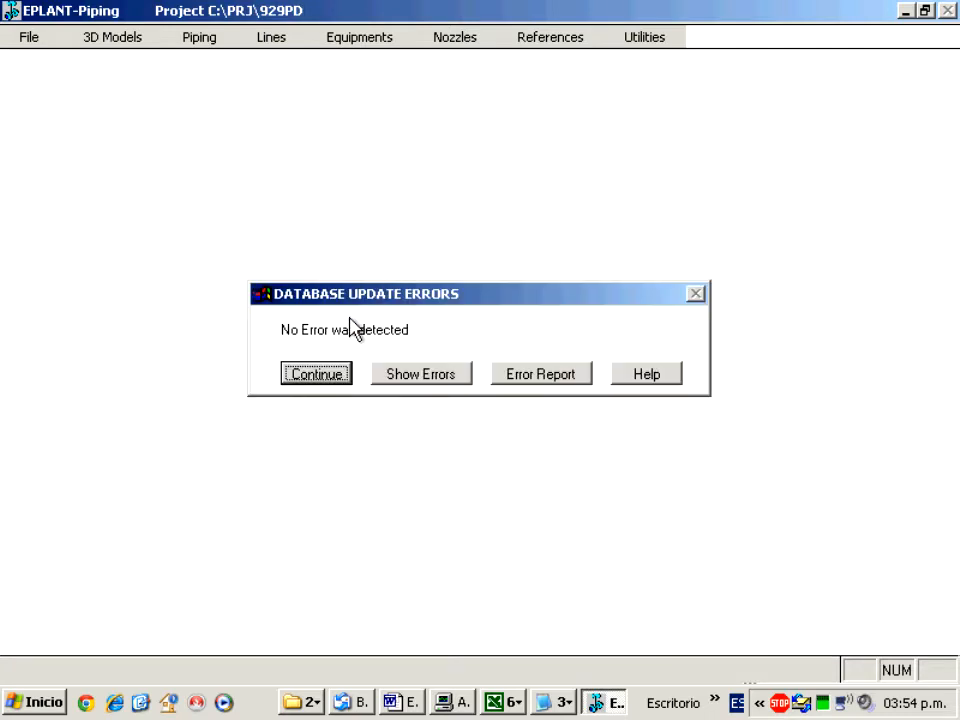
left_click(322, 377)
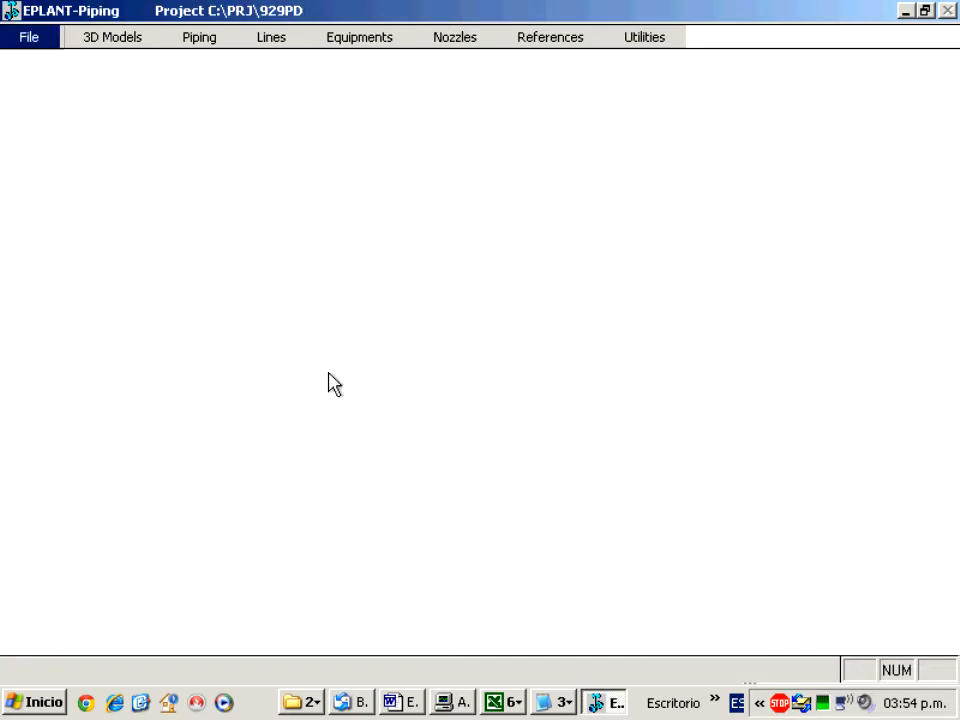
Open the project's Piping Specifications reference table for all classes and maximize its window.
left_click(531, 37)
left_click(530, 56)
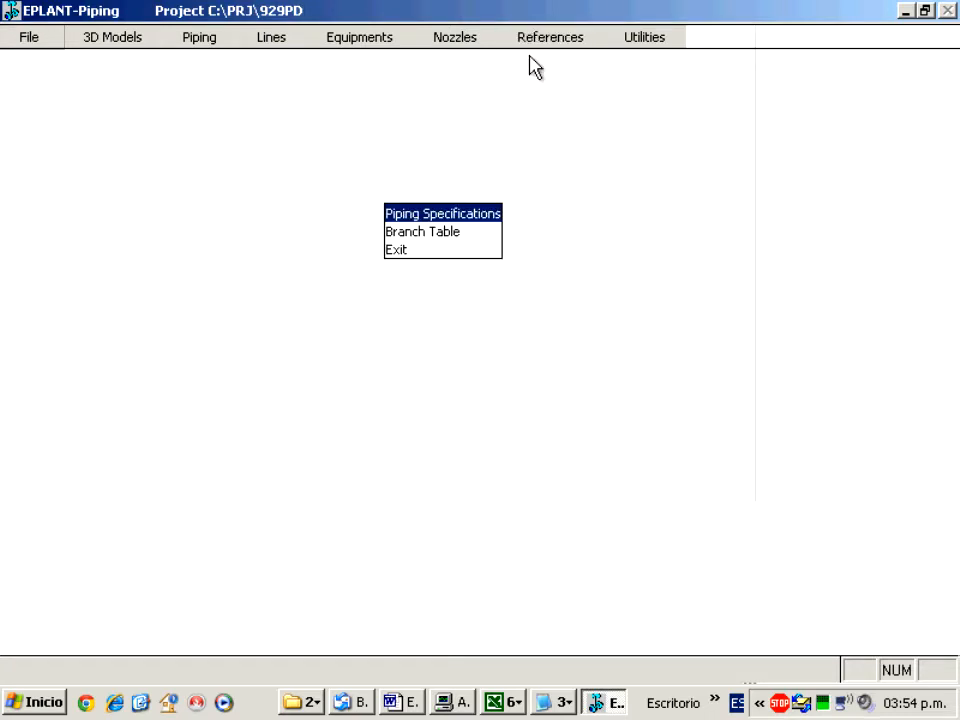
left_click(444, 215)
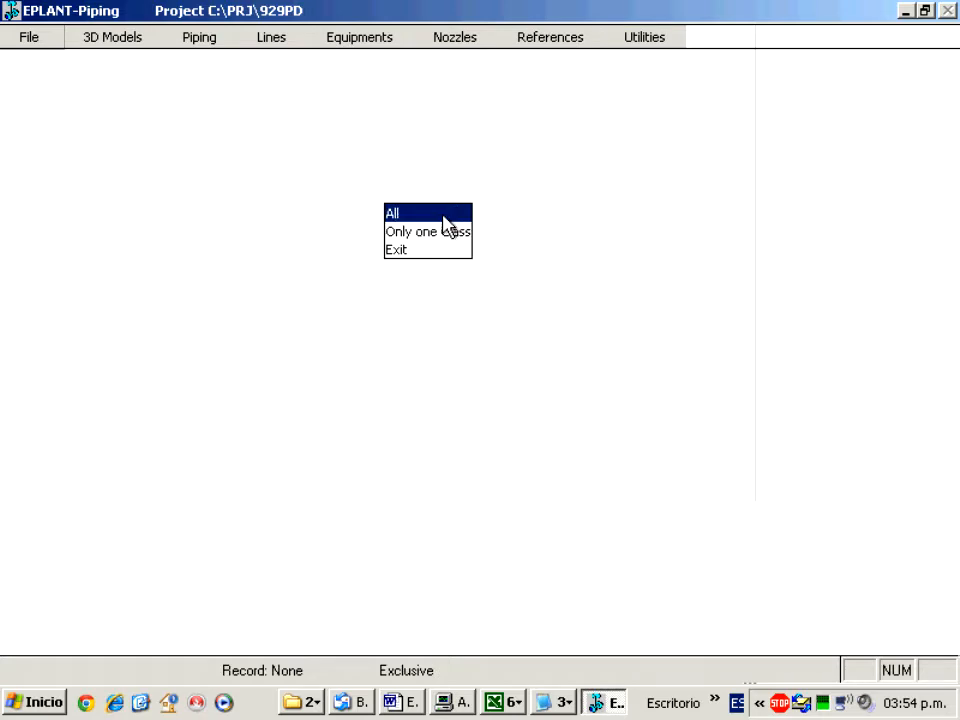
left_click(444, 215)
left_click(227, 215)
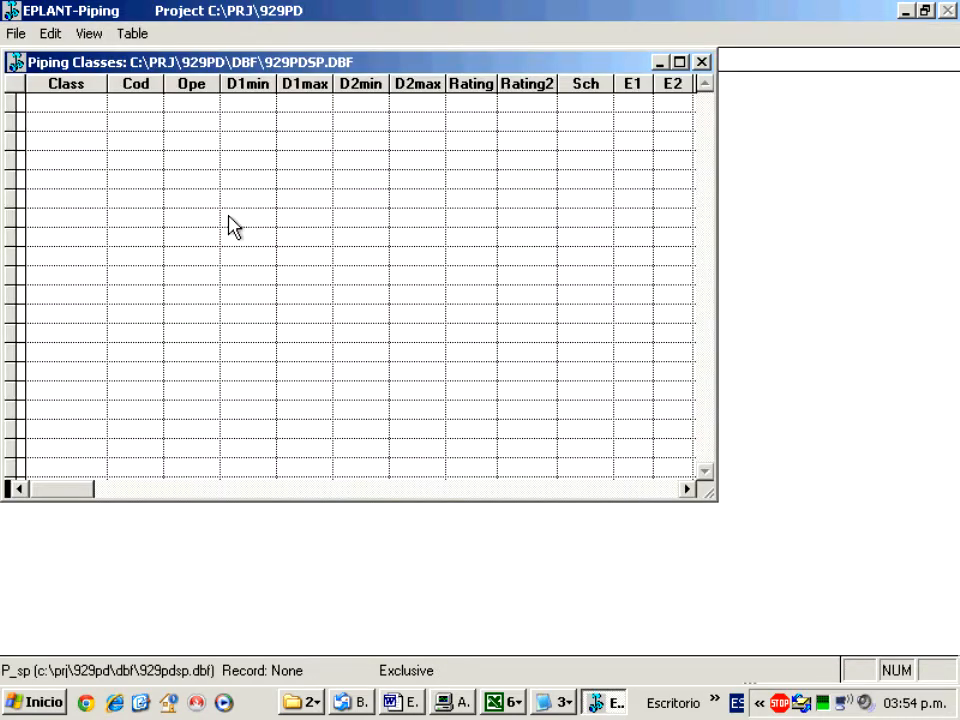
left_click(679, 62)
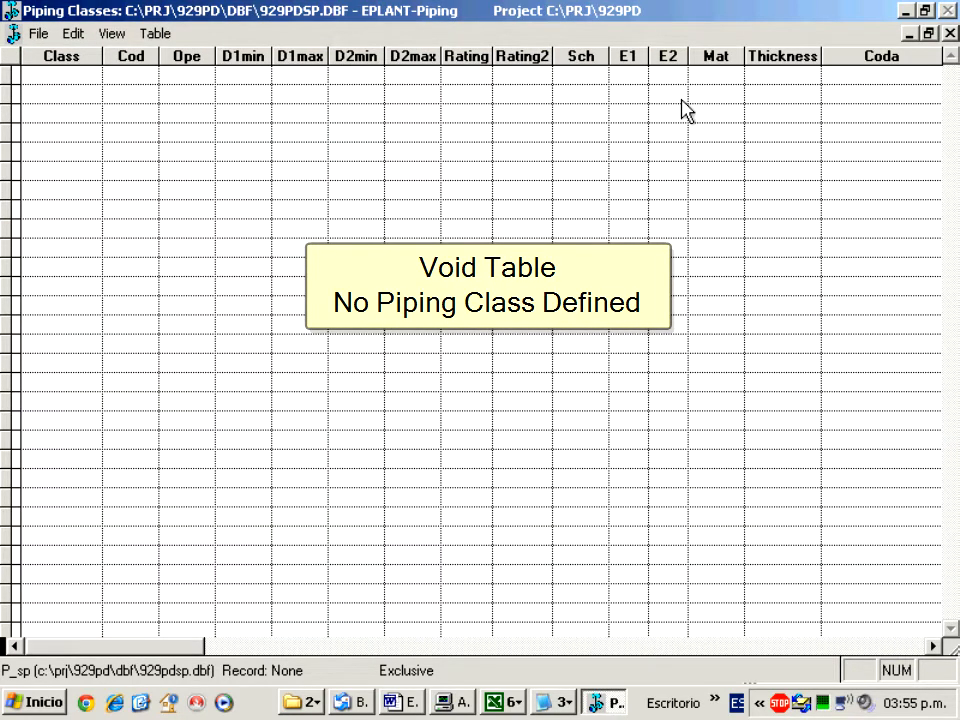
Add a new record to the piping classes table with Class A661 and Cod PIP.
key("ctrl+y")
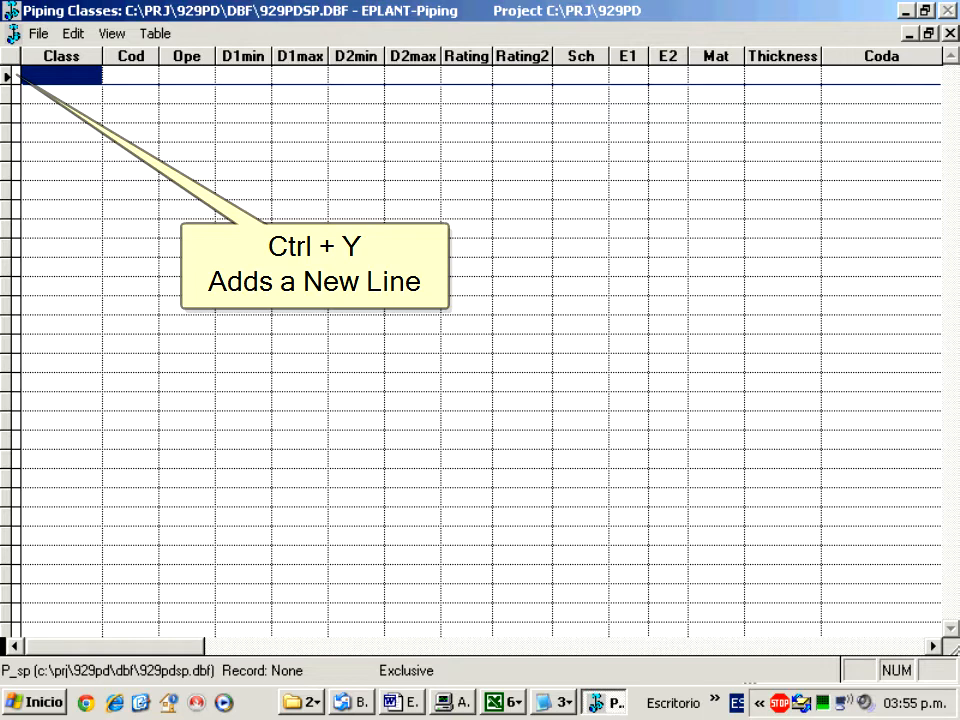
key("ctrl+y")
type("A661")
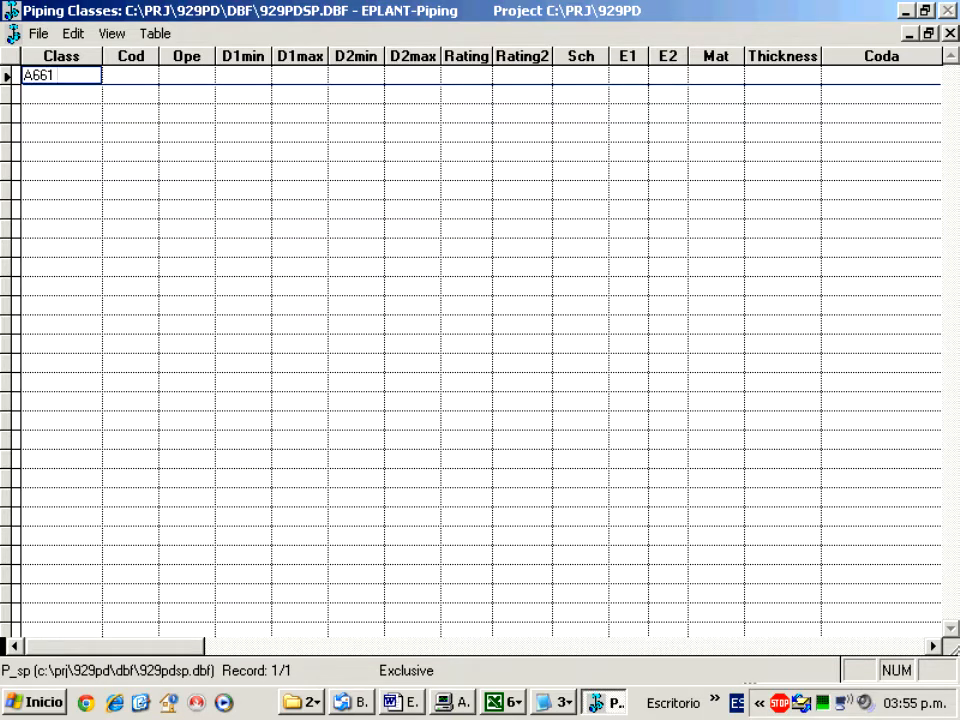
key("Tab")
type("PIP")
Enter 1/2" in the record's Ope field and 1 1/2" in its D1min field.
key("Tab")
type("1/2\"")
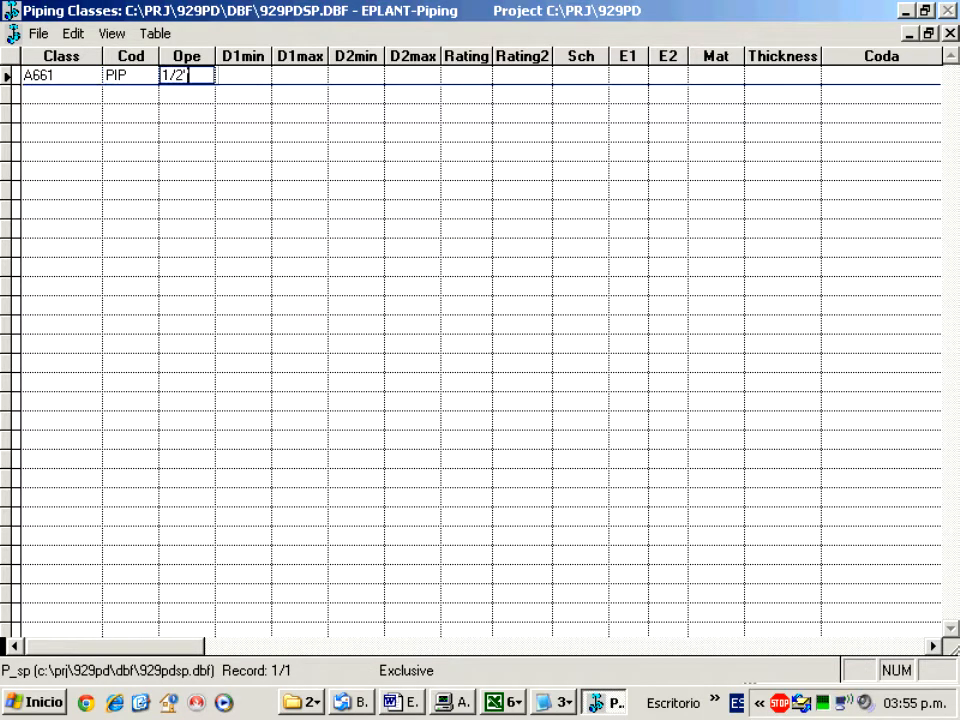
key("Tab")
type("1 1/2\"")
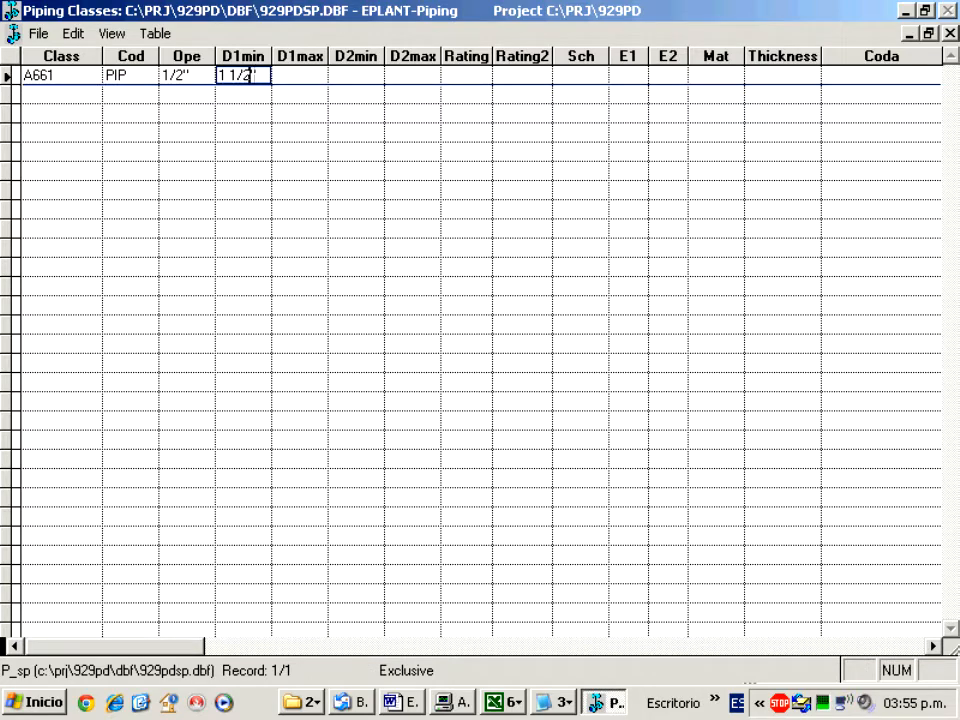
Set the pipe record's Sch to 40, its E1 to PL and its Mat to CC2.
key("Tab")
key("Tab")
key("Tab")
key("Tab")
key("Tab")
key("Tab")
type("40")
key("Tab")
type("PL")
key("Tab")
key("Tab")
key("Caps_Lock")
type("CC2")
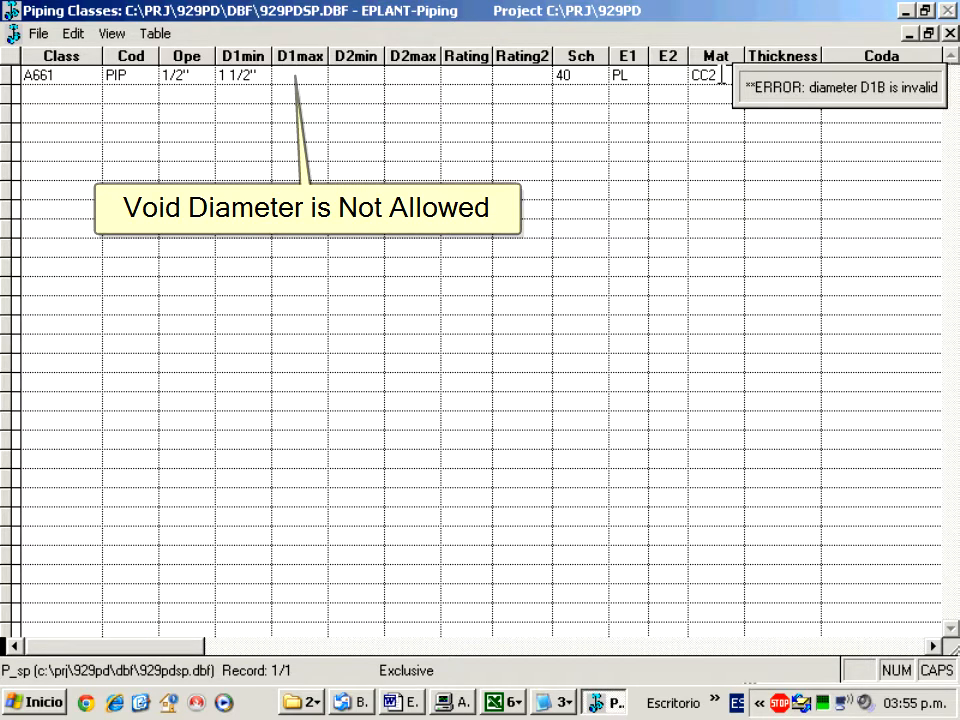
Clear the pipe record's D1min value and set its D1max to 1 1/2".
left_click(257, 75)
key("BackSpace")
key("BackSpace")
key("BackSpace")
key("BackSpace")
key("BackSpace")
key("BackSpace")
left_click(291, 75)
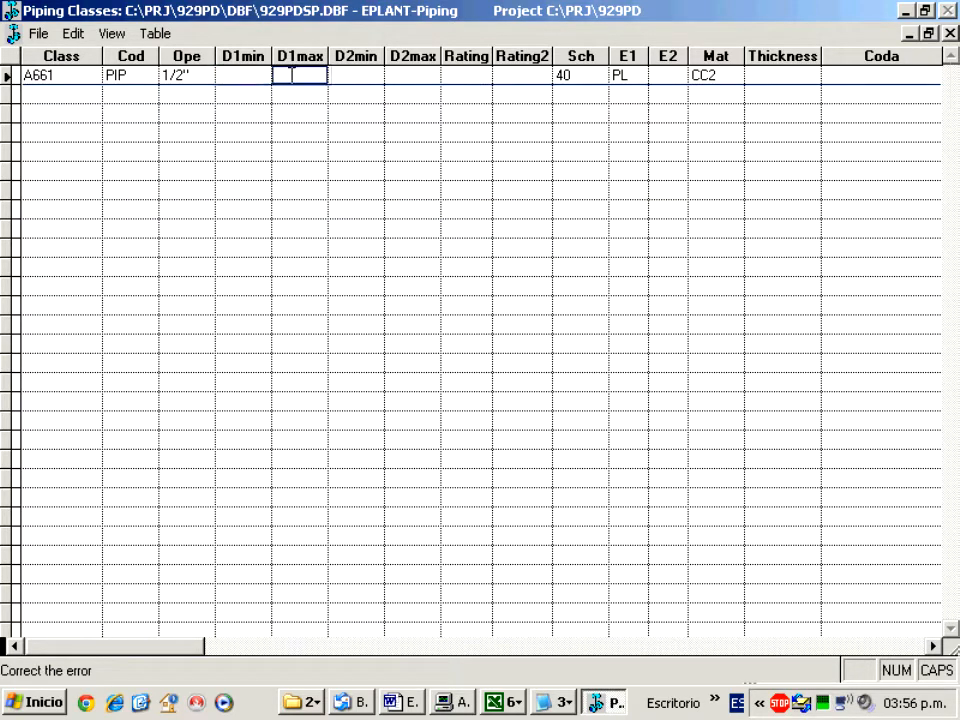
type("1 1/2\"")
Clear the pipe record's Ope value and set its D1min to 1/2".
left_click(204, 75)
key("BackSpace")
key("BackSpace")
key("BackSpace")
key("BackSpace")
left_click(246, 75)
type("1/2\"")
Save the pipe record and accept adding its blank additional code to the Additional Code Table.
key("ctrl+w")
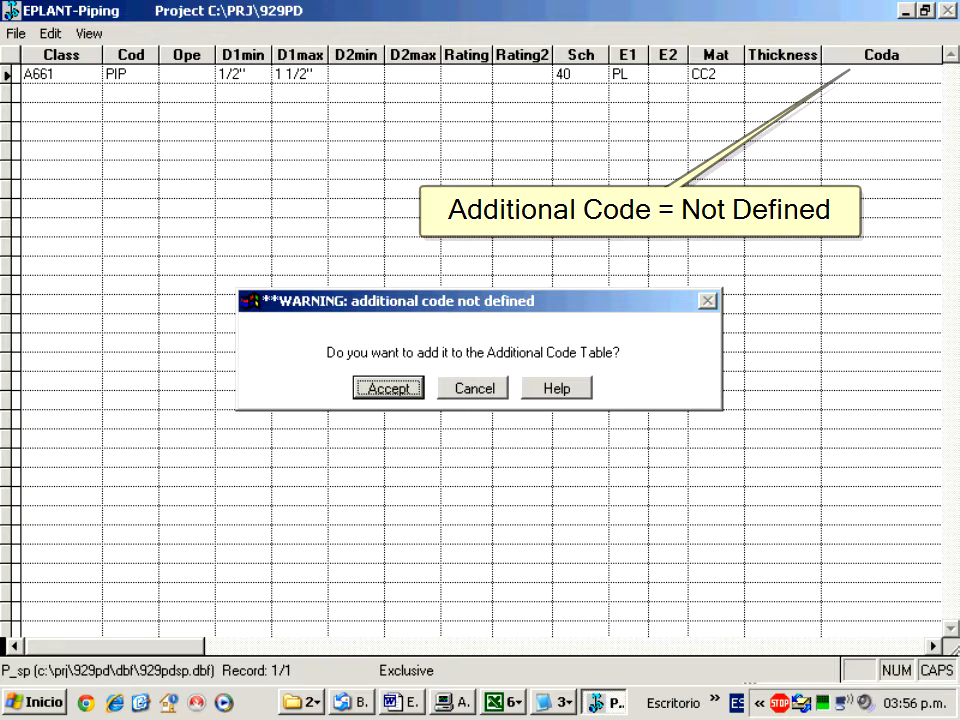
left_click(366, 393)
Add a second A661 record with Cod PIP, D1min 2" and D1max 12".
type("A")
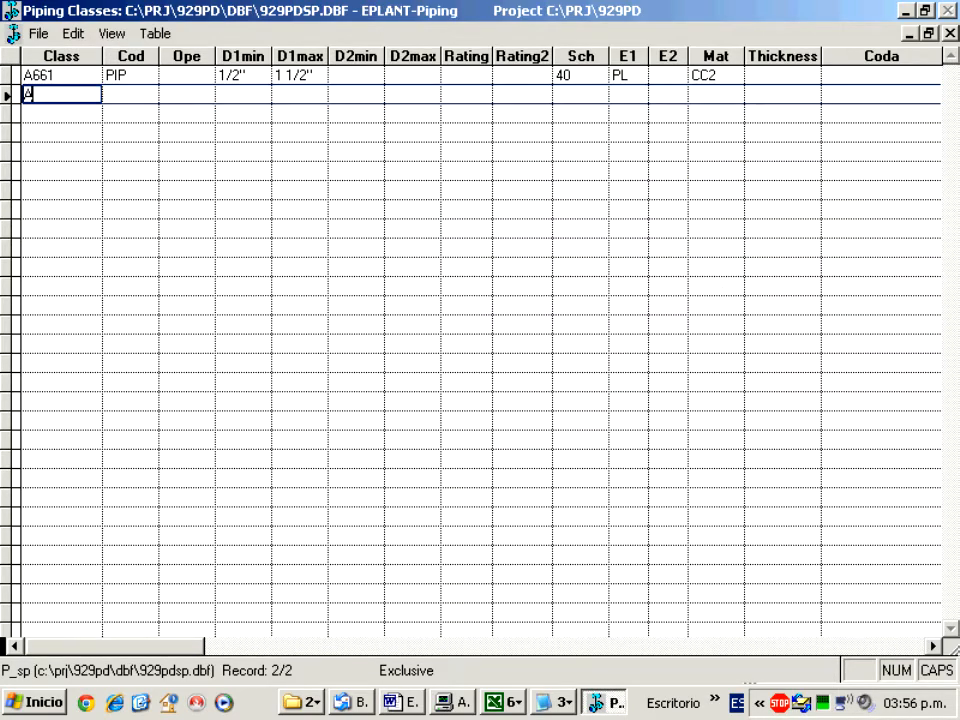
type("661")
key("Tab")
type("PIP")
key("Tab")
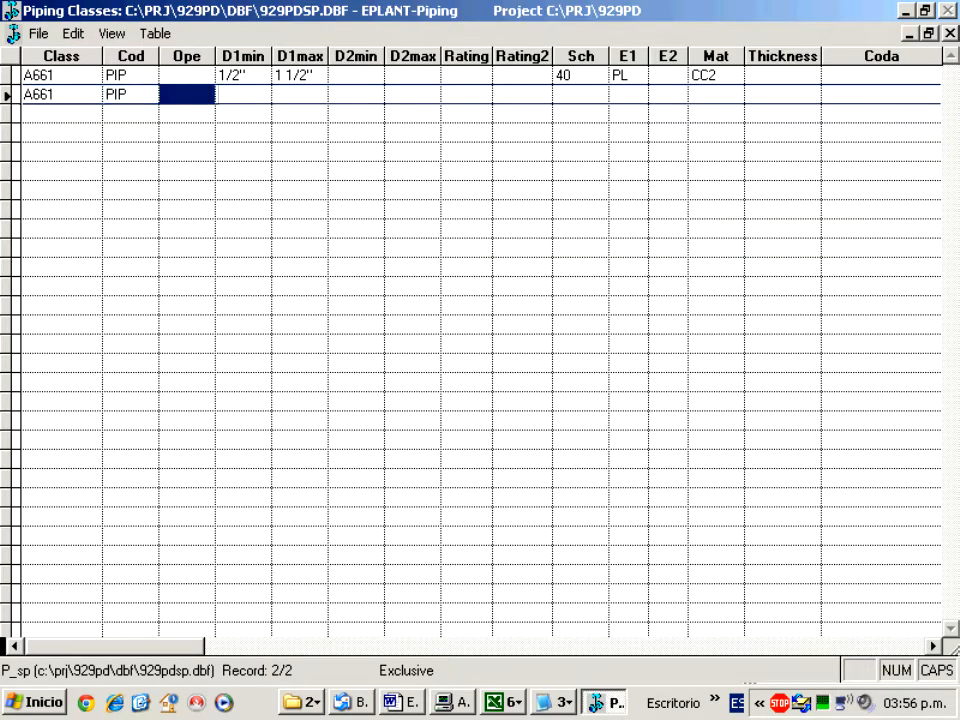
key("Tab")
type("2\"")
key("Tab")
type("12")
Set the 2" to 12" pipe record's Sch to 40, its E1 to BE and its Mat to CC2.
left_click(598, 96)
type("40")
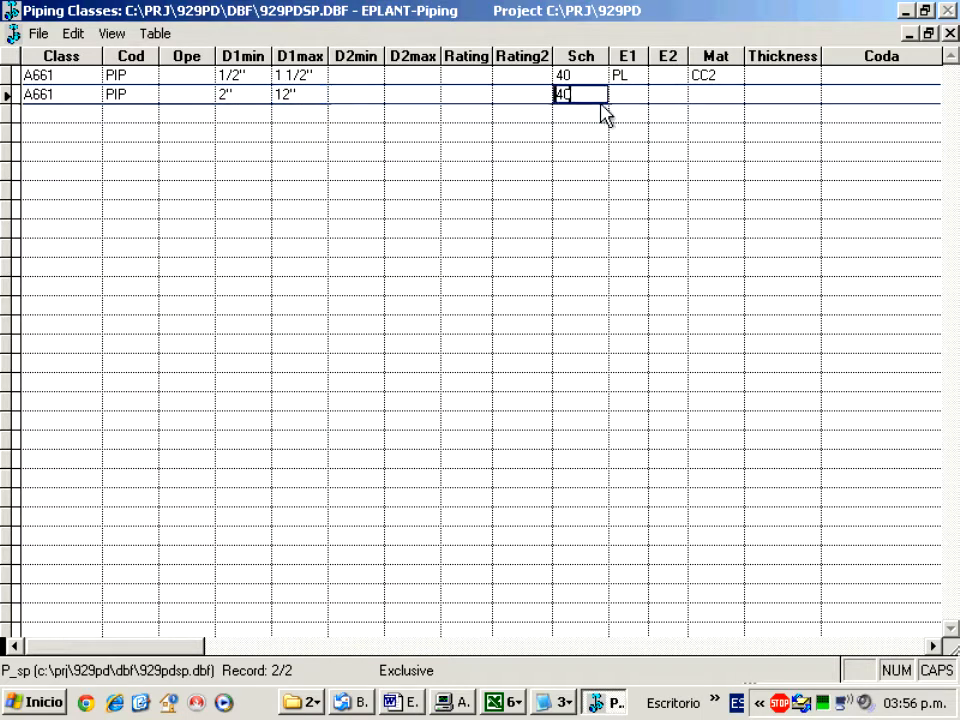
key("Tab")
type("BE")
key("Tab")
key("Tab")
type("CC2")
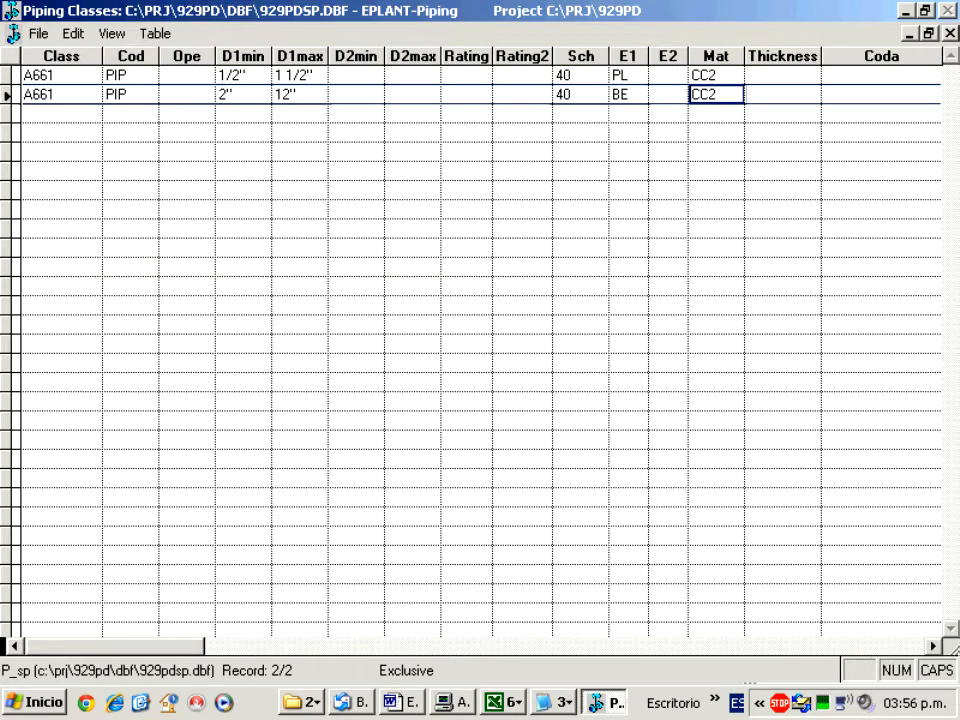
Append a third A661 record with Cod PIP, D1min 14" and D1max 24".
key("ctrl+y")
type("A661")
key("Tab")
type("PIP")
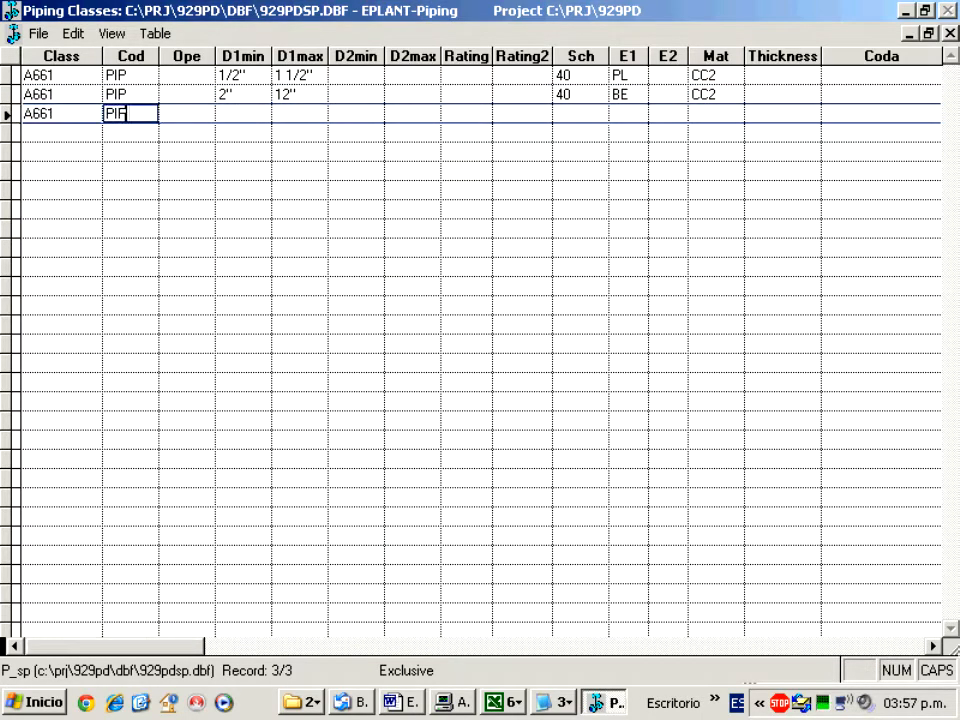
key("Tab")
key("Tab")
type("14\"")
key("Tab")
type("24\"")
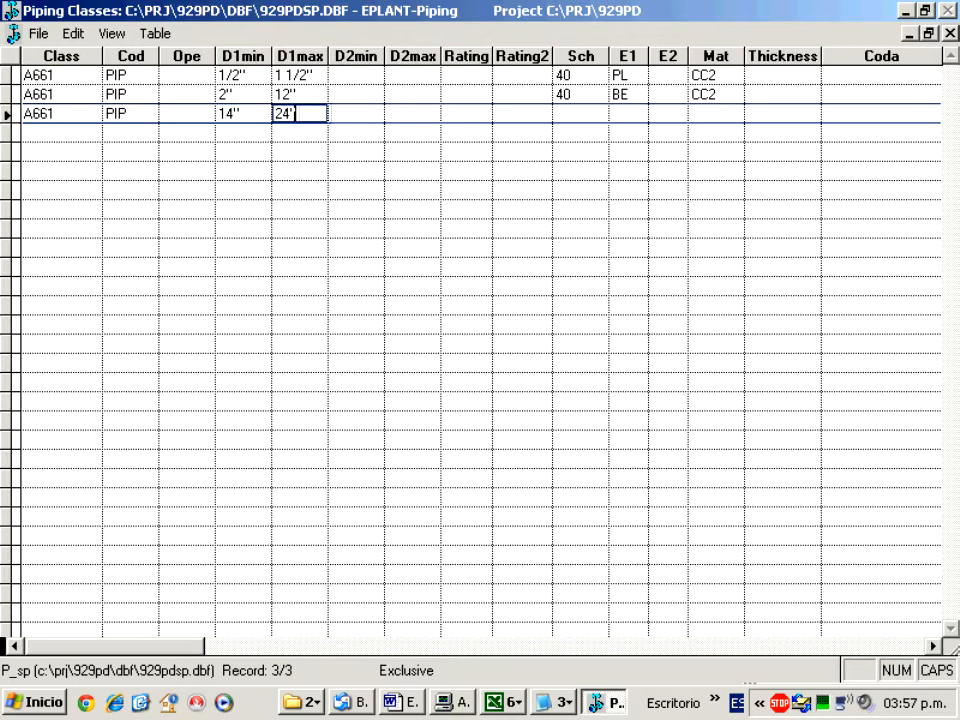
Set the 14" to 24" pipe record's Sch to 10, its E1 to BE and its Mat to CC2.
key("Tab")
key("Tab")
key("Tab")
key("Tab")
key("Tab")
type("10")
key("Tab")
type("BE")
key("Tab")
key("Tab")
type("CC2")
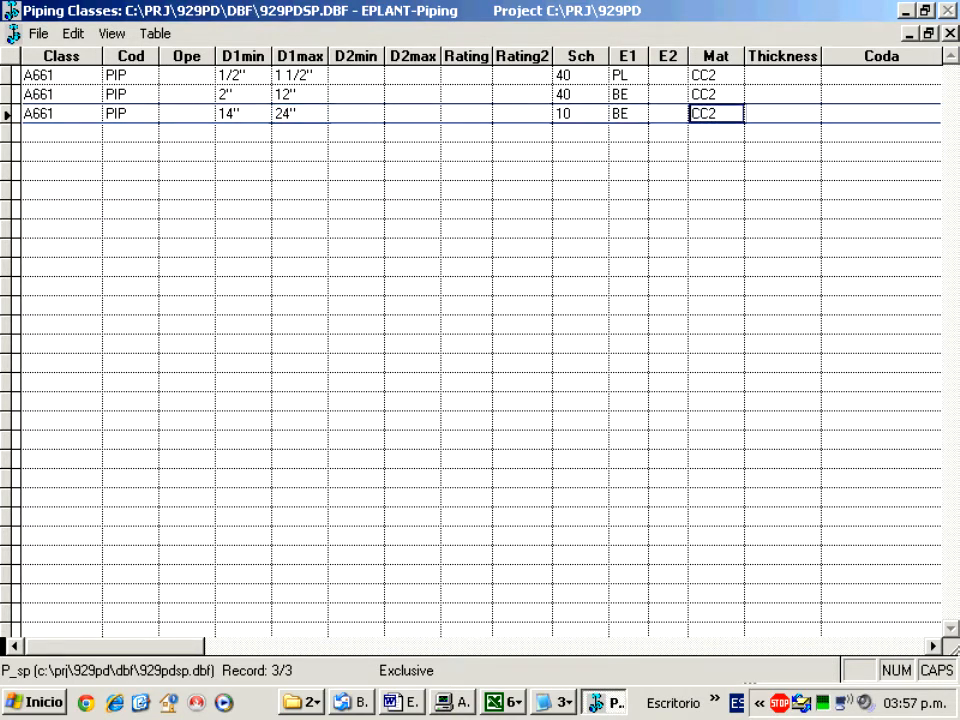
Append an A661 45-degree elbow record with Cod 45E, D1min 1/2" and D1max 1 1/2".
key("ctrl+y")
type("A661")
key("Tab")
type("45E")
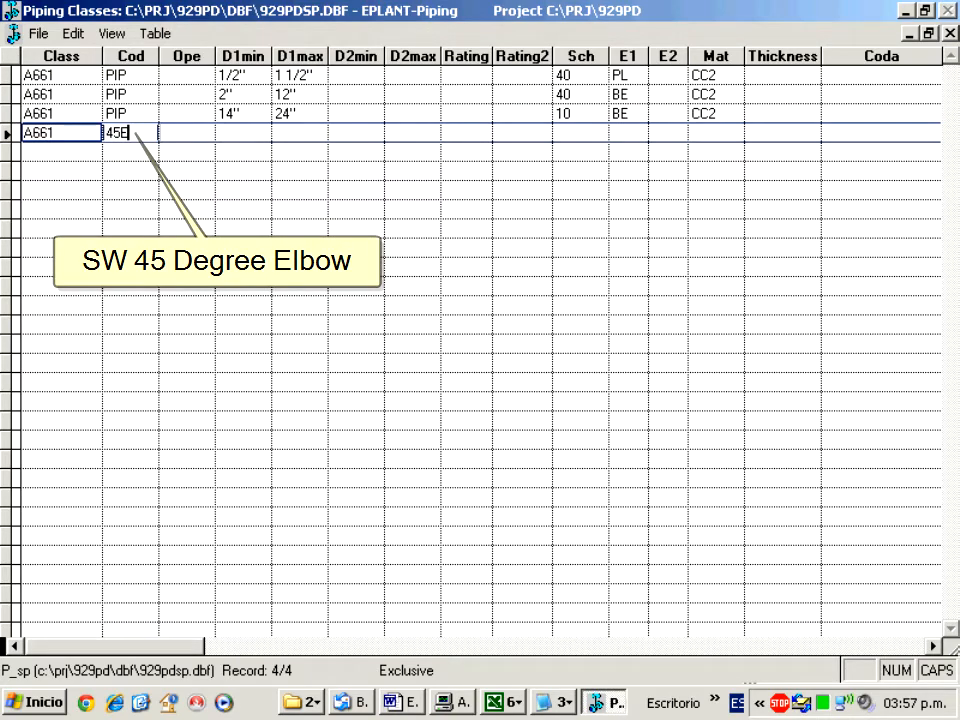
key("Tab")
key("Tab")
type("1/2''")
key("Tab")
type("1 1")
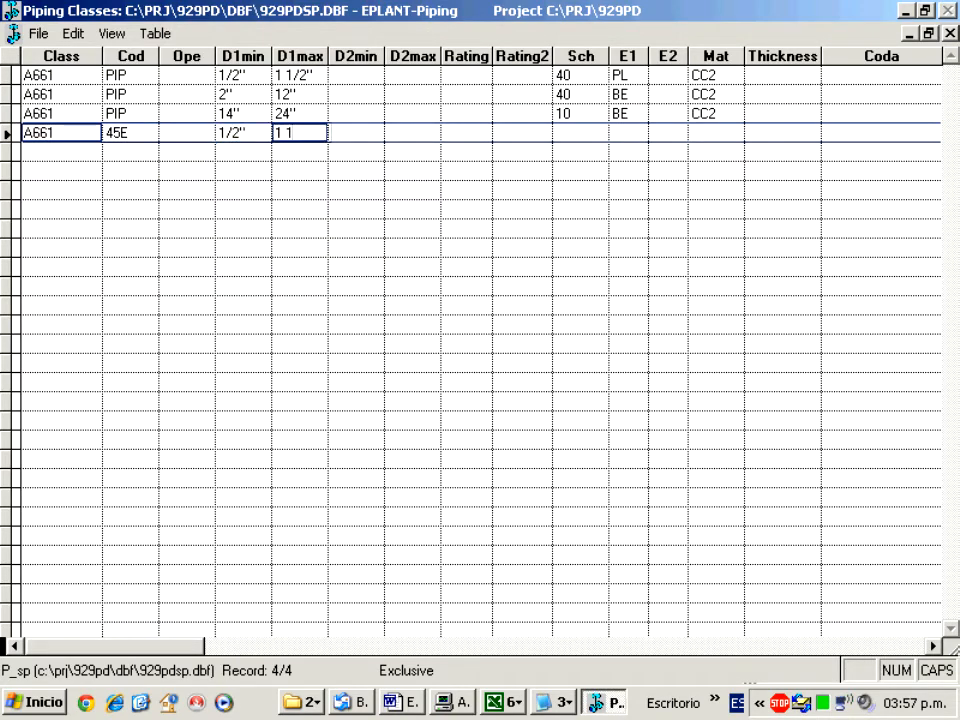
type("/2''")
Set the 45E elbow record's Rating to 3000, its E1 to SW and its Mat to CM1.
key("Tab")
key("Tab")
key("Tab")
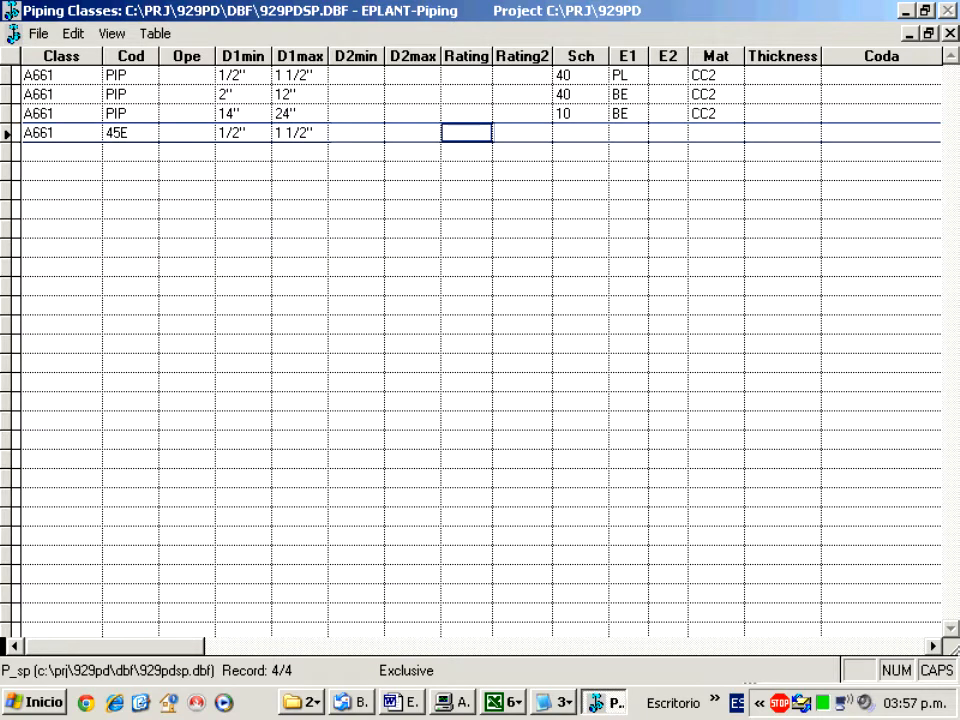
type("3000")
key("Tab")
key("Tab")
key("Tab")
type("SW")
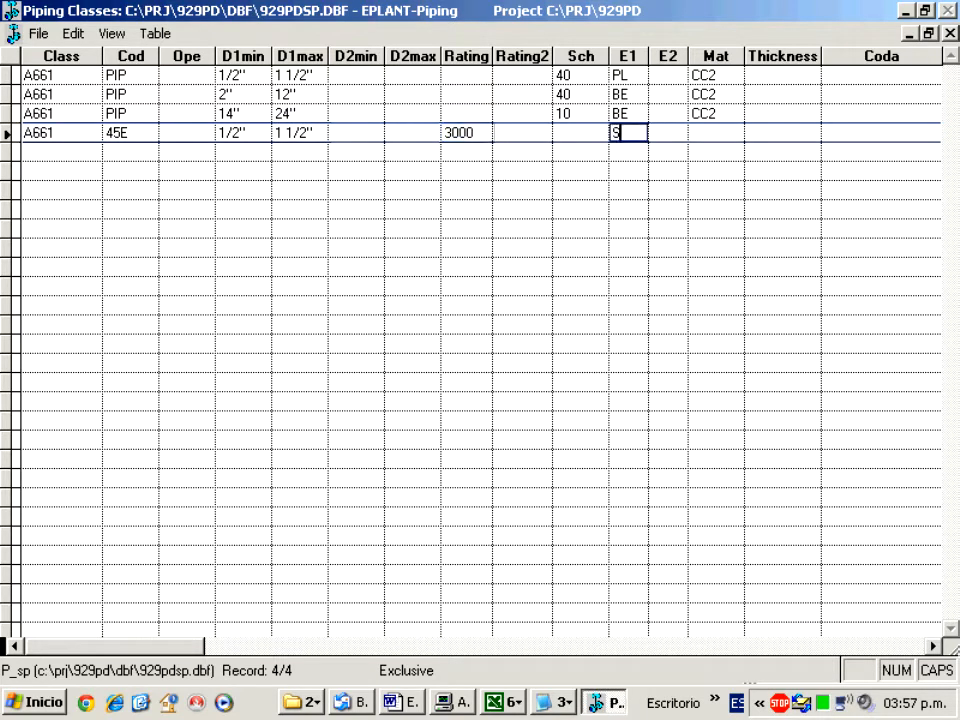
key("Tab")
key("Tab")
type("CM1")
Append an A661 socket weld flange record with Cod SWF, D1min 1/2" and D1max 1 1/2".
key("Down")
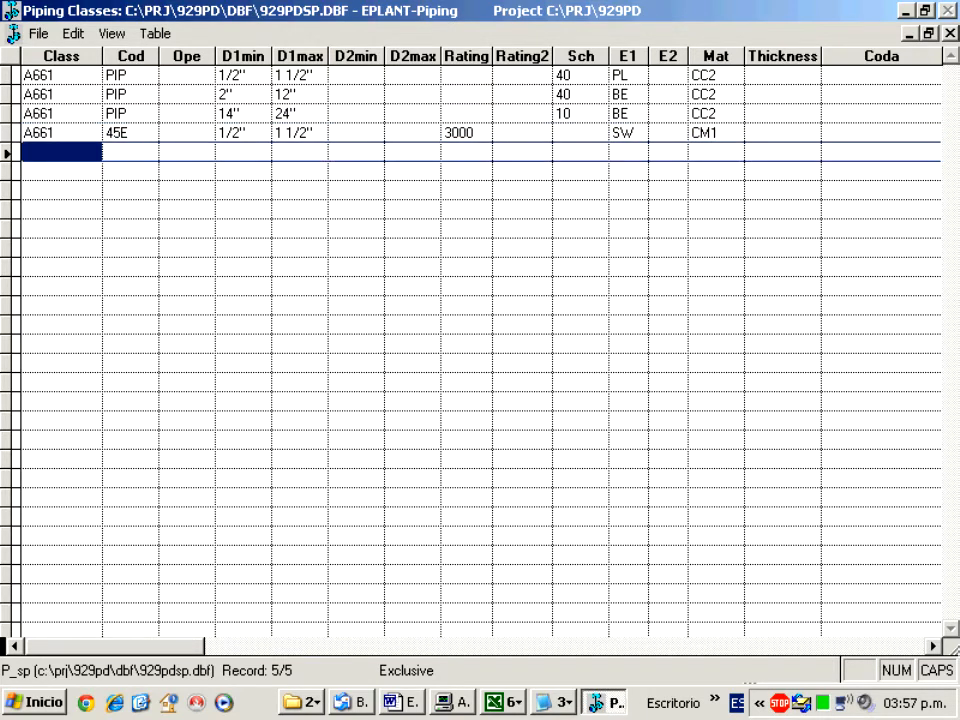
type("A661")
key("Tab")
type("SWF")
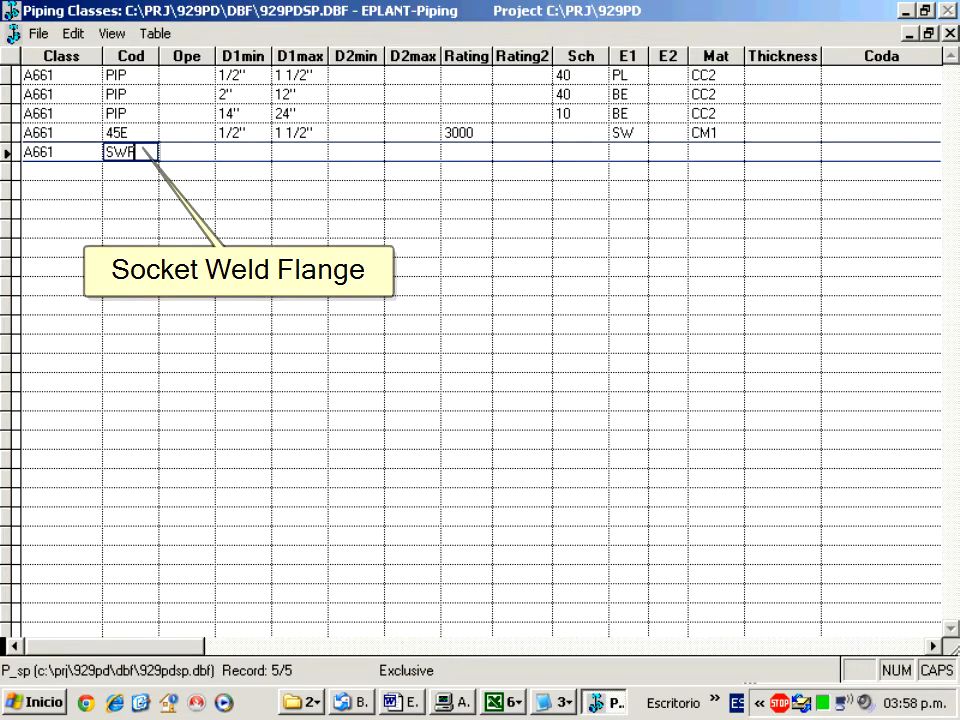
key("Tab")
key("Tab")
type("1/2\"")
key("Tab")
type("1 1/")
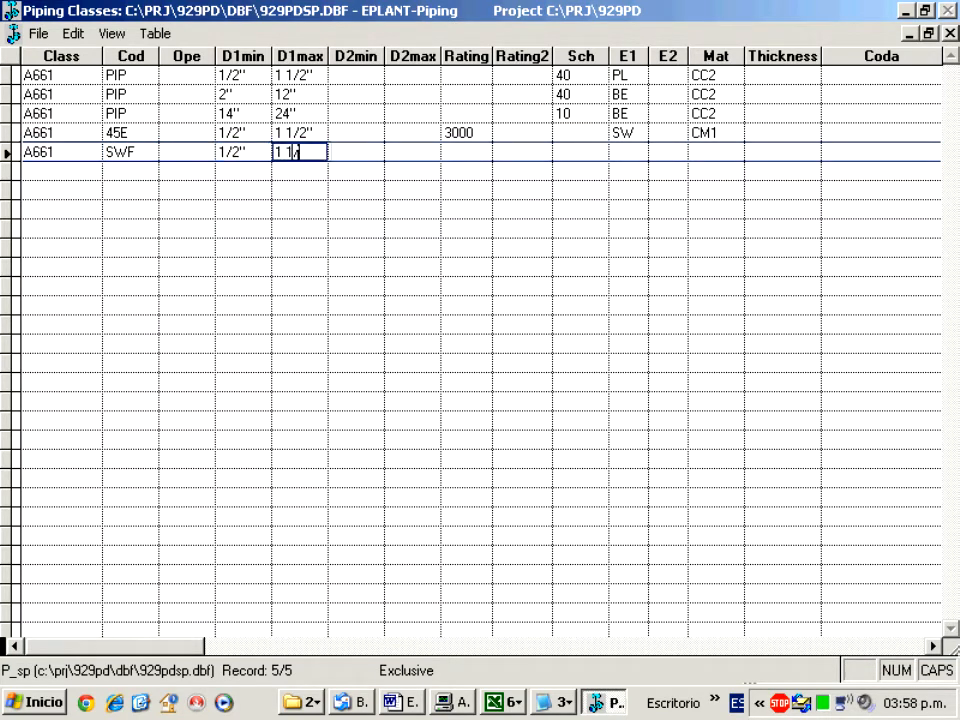
type("2\"")
Set the SWF flange record's Rating to 150, its E1 to RF, its E2 to SW and its Mat to CM1.
key("Tab")
key("Tab")
key("Tab")
type("150")
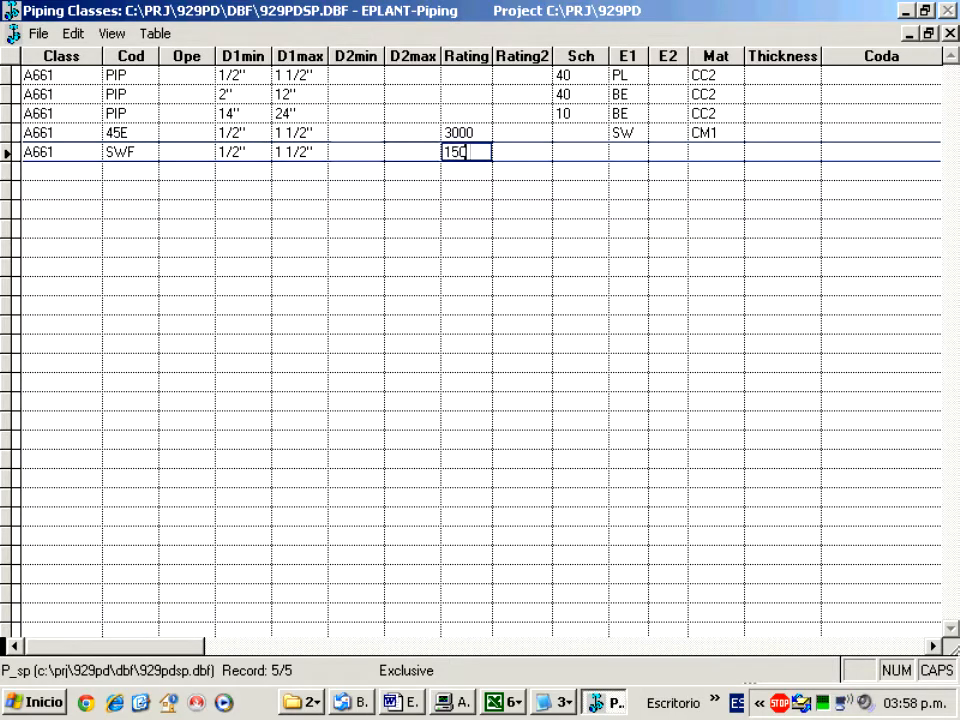
key("Tab")
key("Tab")
key("Tab")
type("RF")
key("Tab")
type("SW")
key("Tab")
type("CM")
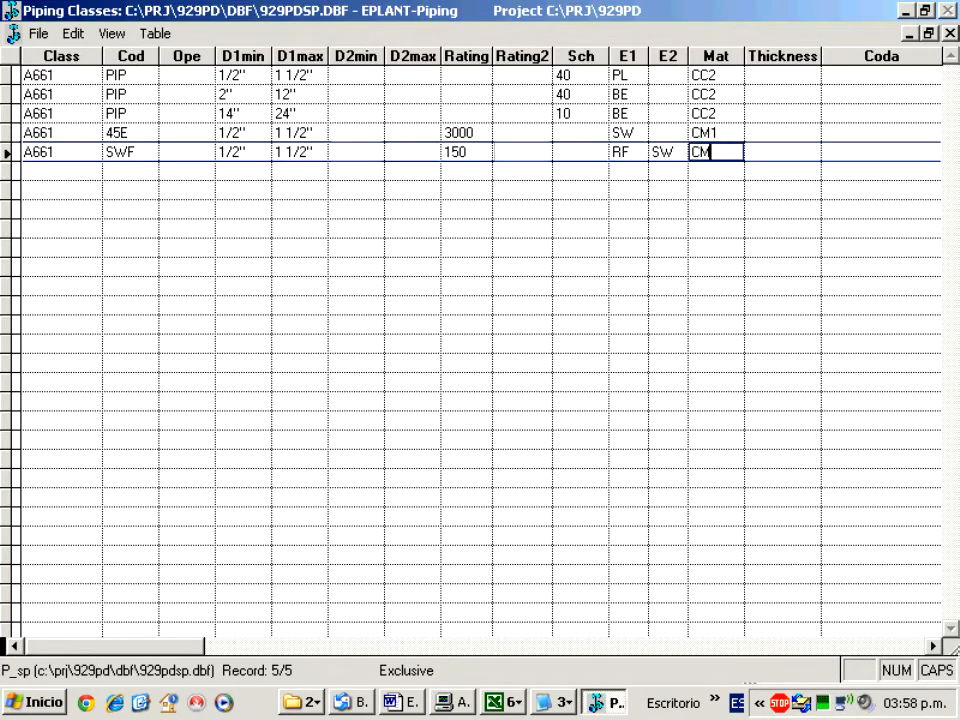
type("1")
Append an A661 gate valve record with Cod GAT and hand wheel operator WHE in Ope.
key("Return")
type("A66")
key("Tab")
type("GAT")
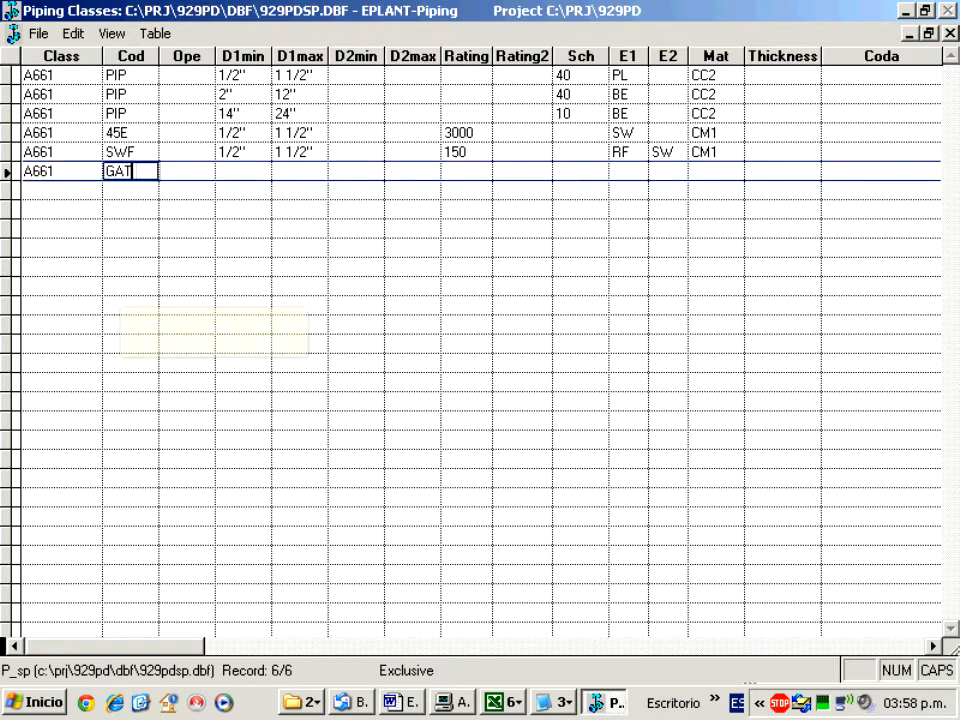
key("Tab")
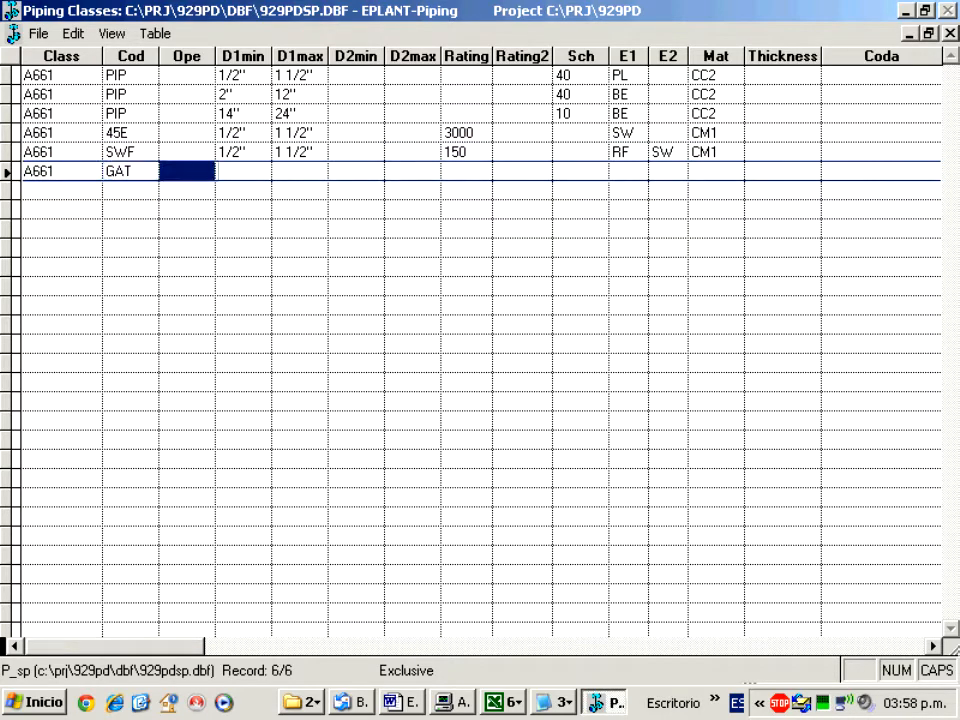
type("WHE")
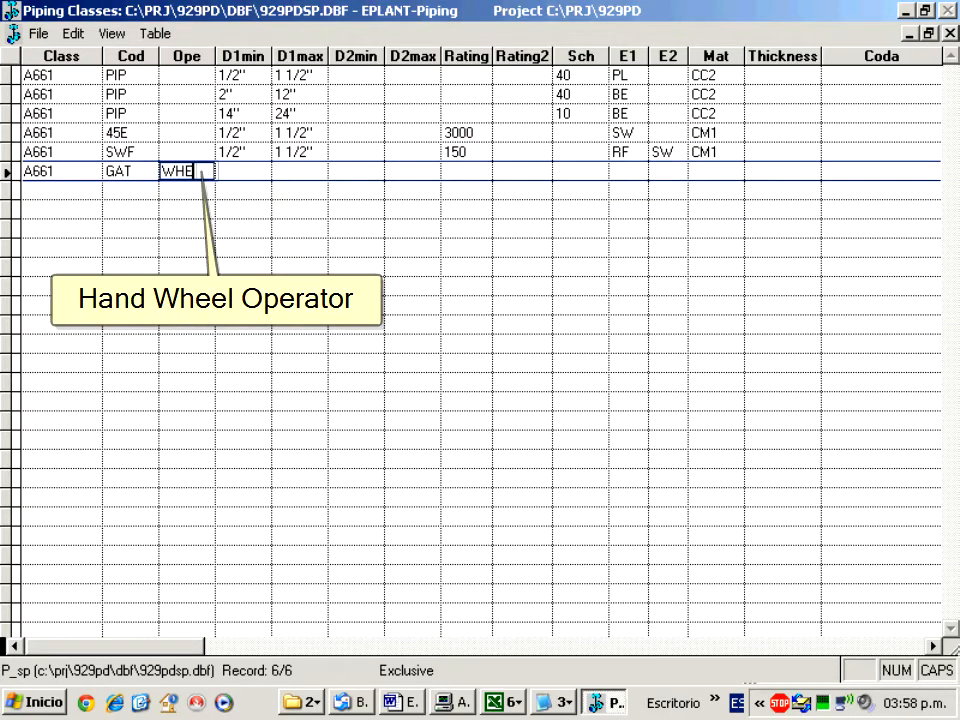
Set the gate valve record's D1min to 2", its D1max to 12", its Rating to 150 and its E1 to RF.
key("Tab")
type("2\"")
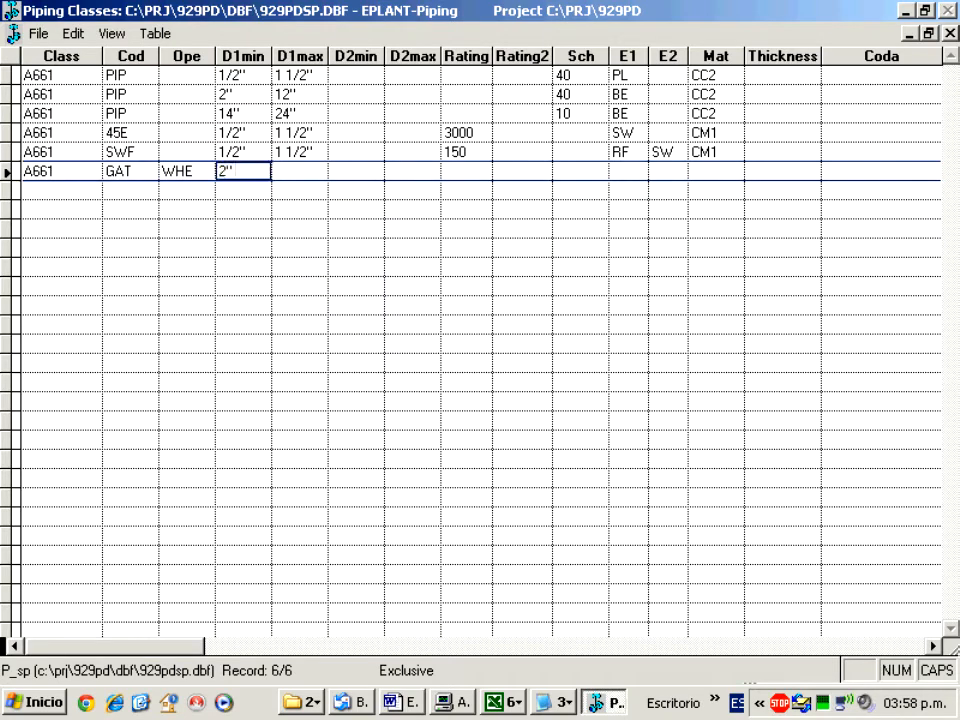
key("Tab")
type("12\"")
key("Tab")
type("150")
key("Tab")
key("Tab")
key("Tab")
type("RF")
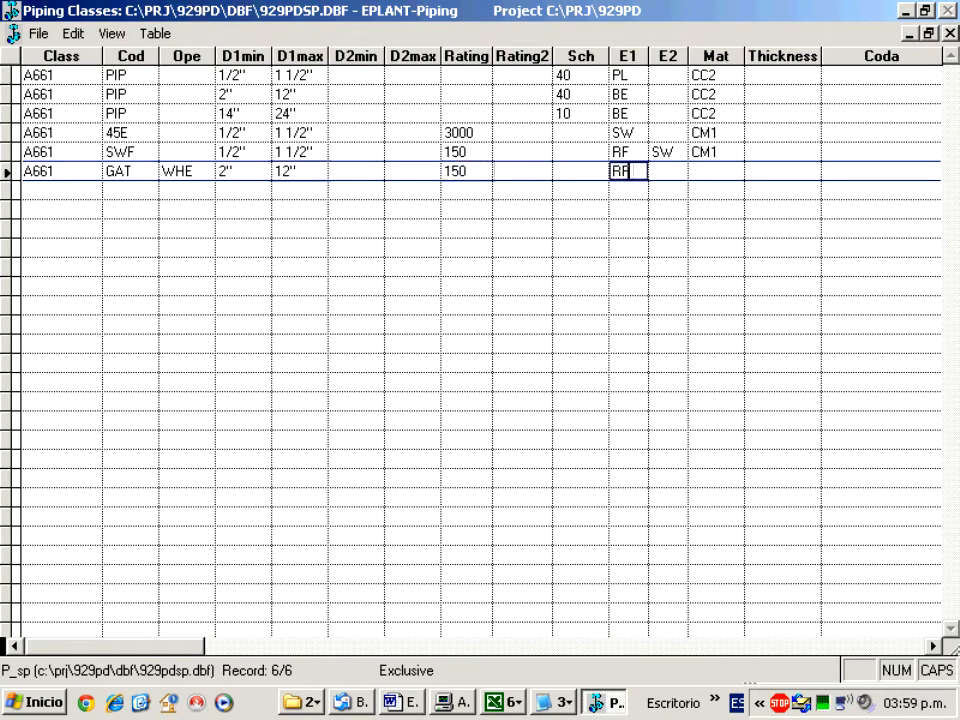
Enter 2VA-GA-10 as the gate valve's Coda and accept adding it to the Additional Code Table.
key("Tab")
key("Tab")
key("Tab")
key("Tab")
type("2V")
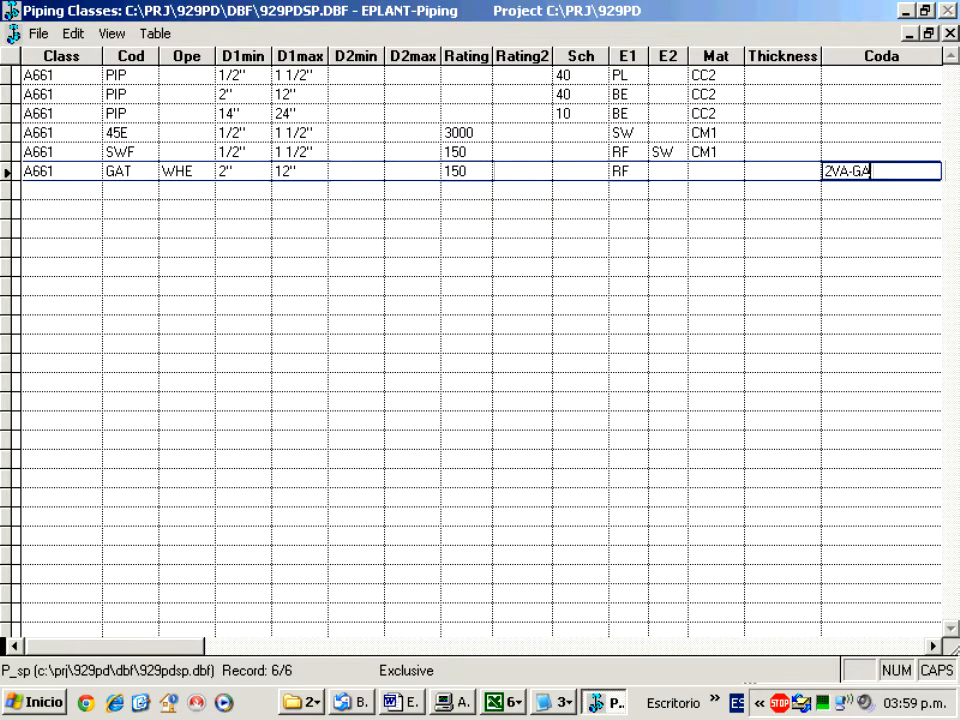
type("A-GA-10")
key("Tab")
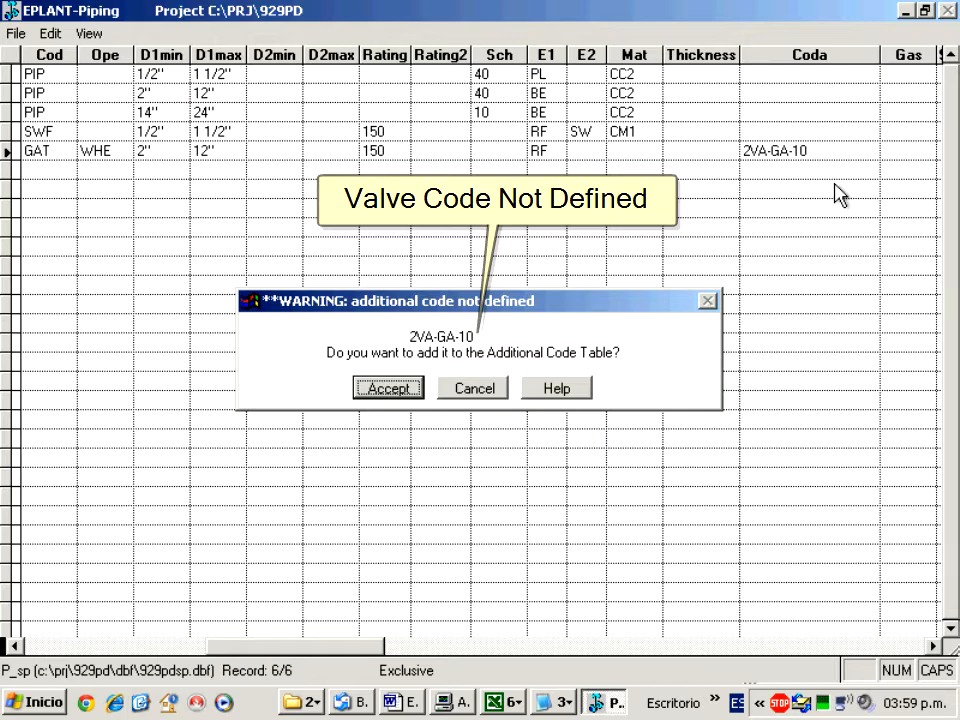
left_click(386, 388)
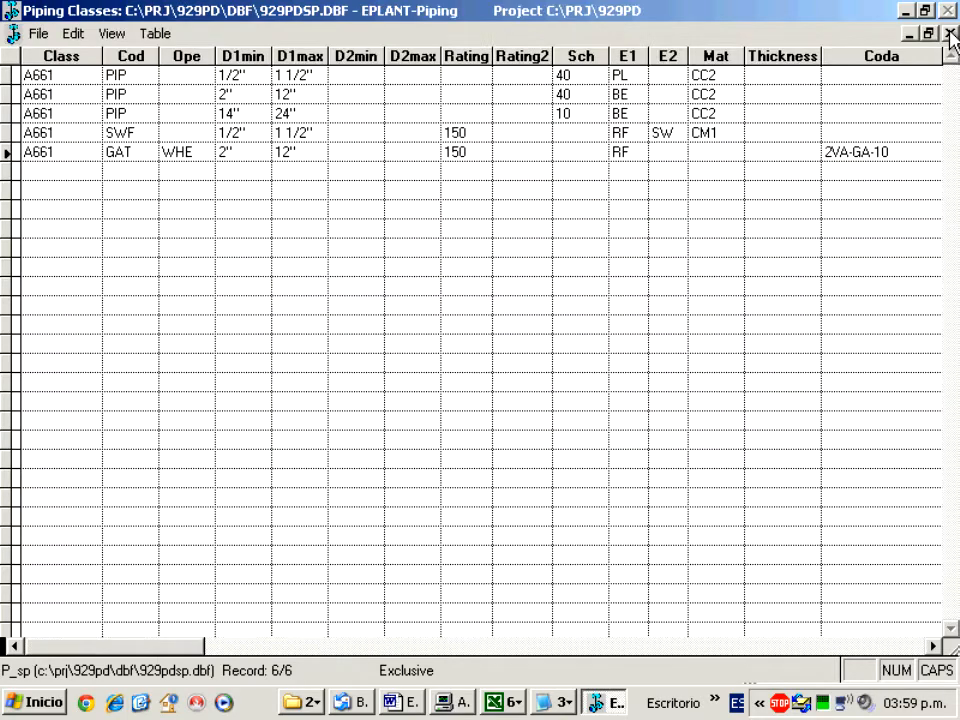
Close the piping classes table and open the project's Additional piping codes table.
left_click(950, 34)
left_click(550, 37)
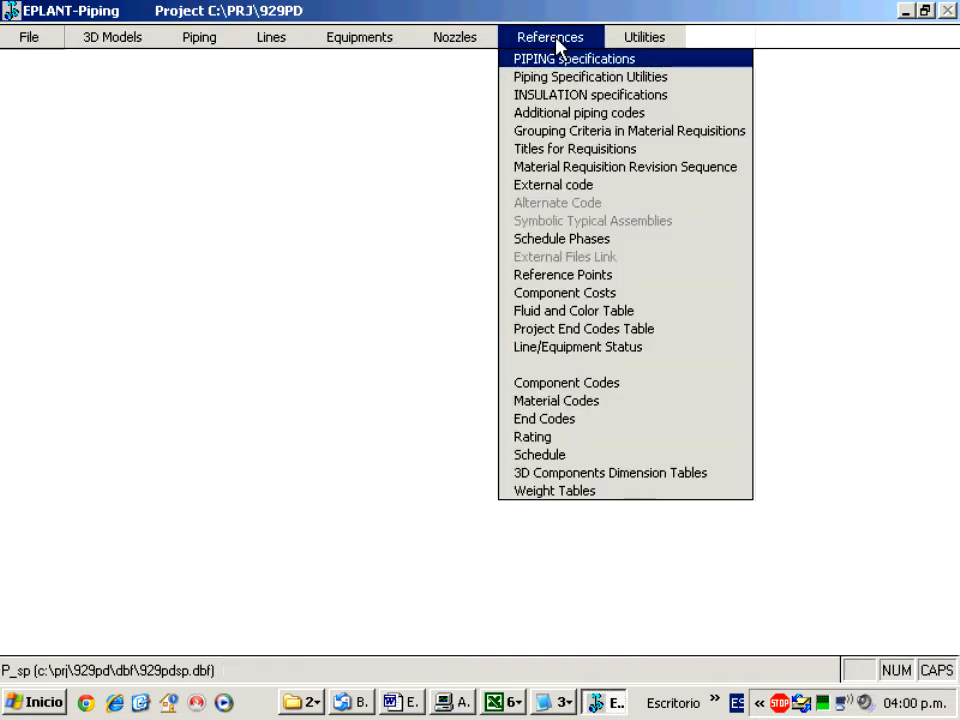
left_click(556, 115)
left_click(270, 222)
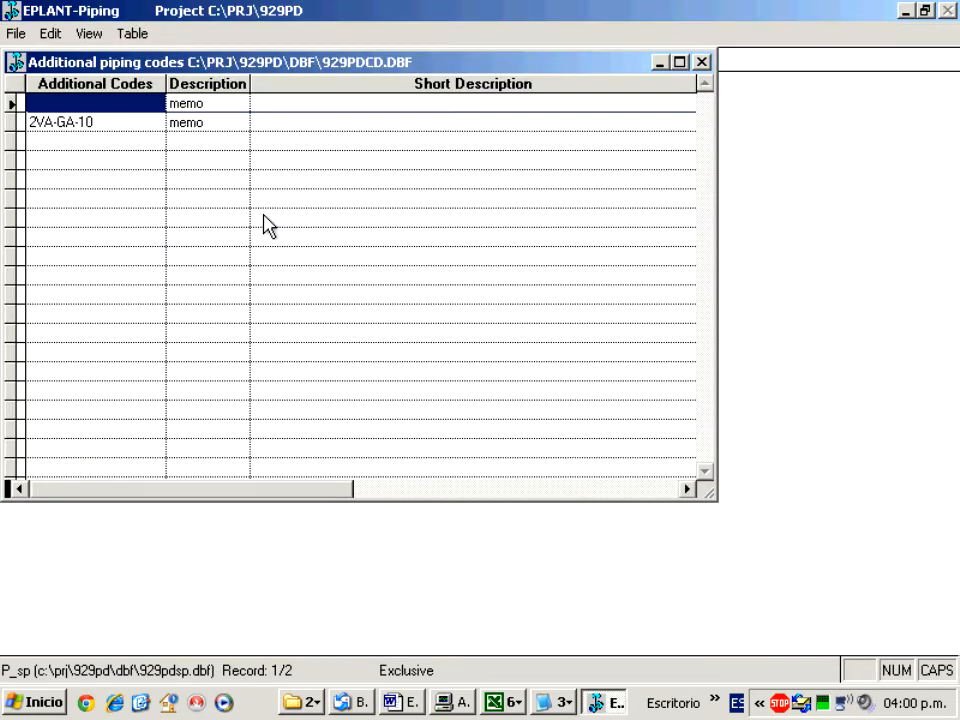
Open the Description memo of code 2VA-GA-10 and move its window clear of the code list.
left_click(57, 122)
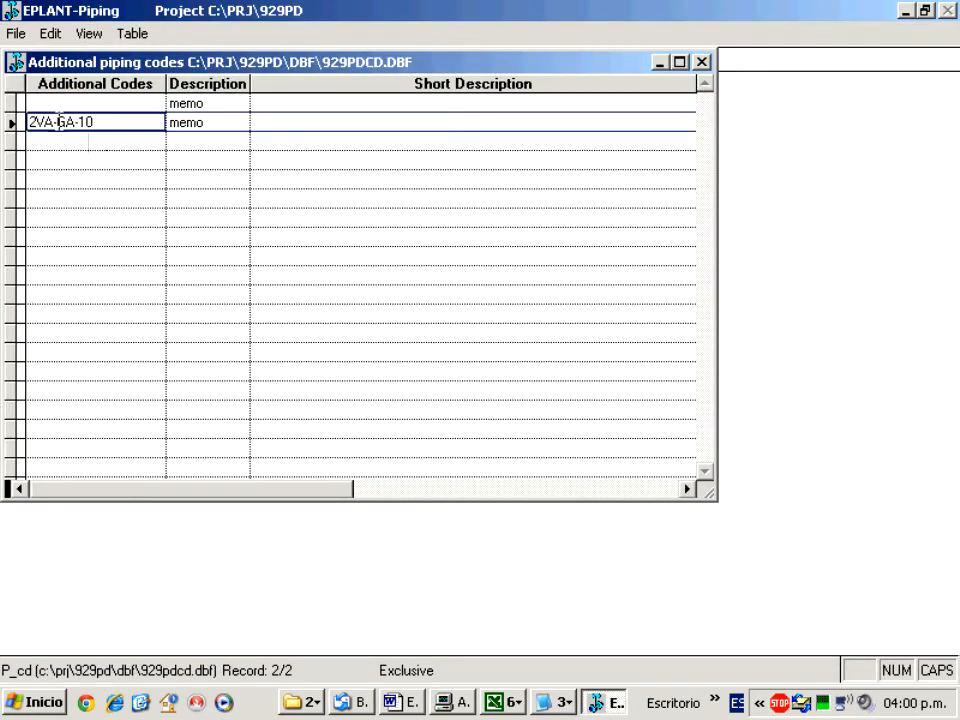
double_click(203, 131)
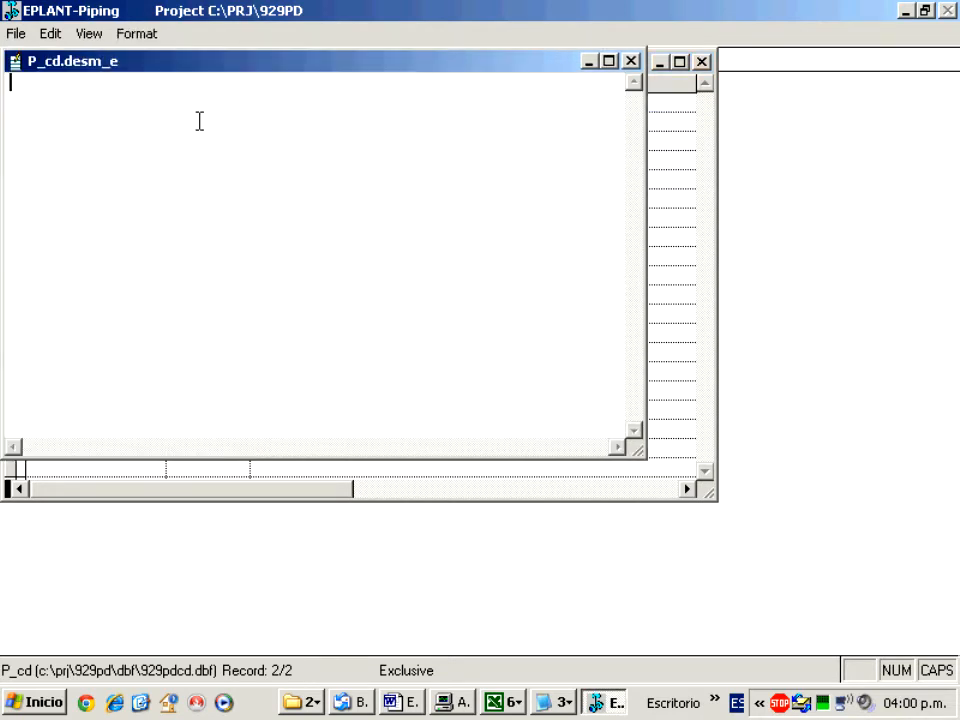
left_click_drag(196, 73, 406, 148)
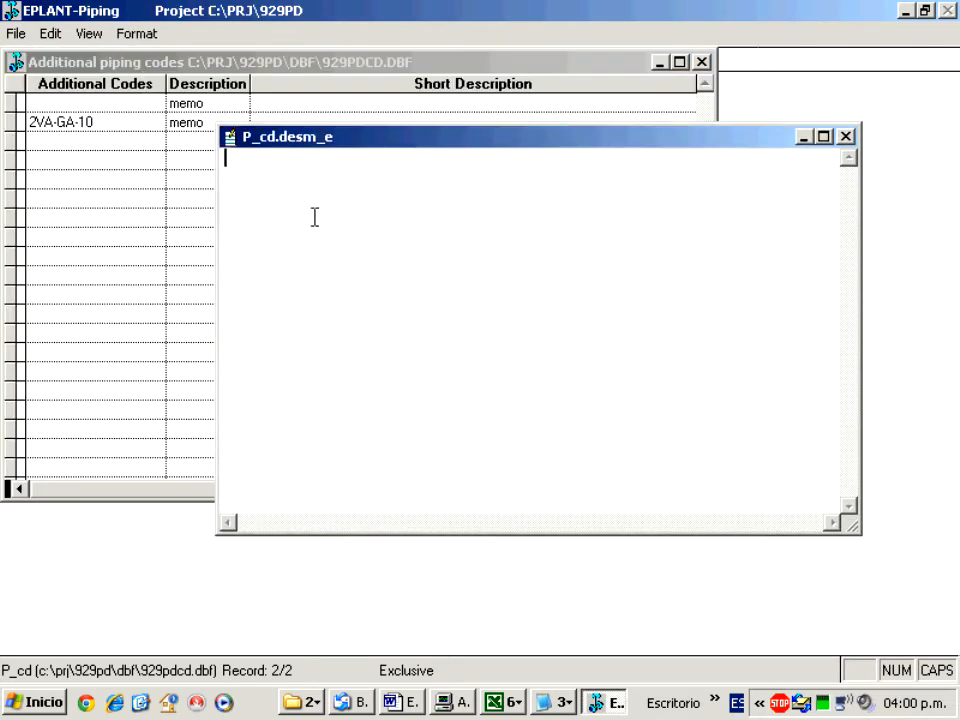
Copy the full description of the 2" to 12" gate valve from the A661_VALVES sheet in Excel into the 2VA-GA-10 memo in EPLANT-Piping.
left_click(503, 702)
left_click(510, 343)
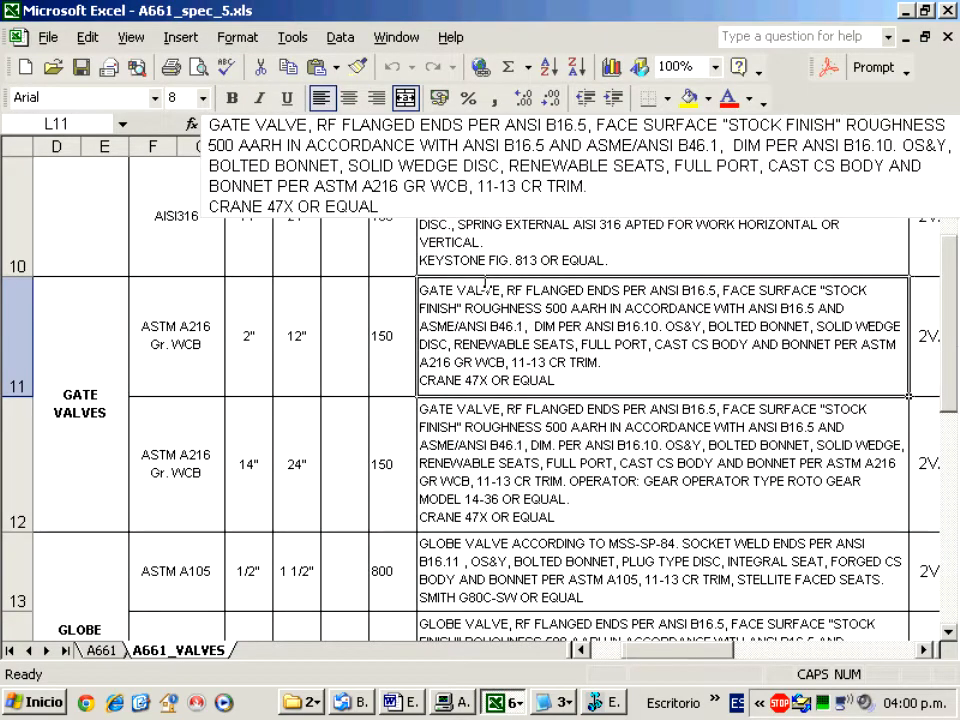
left_click(211, 125)
left_click_drag(211, 125, 392, 208)
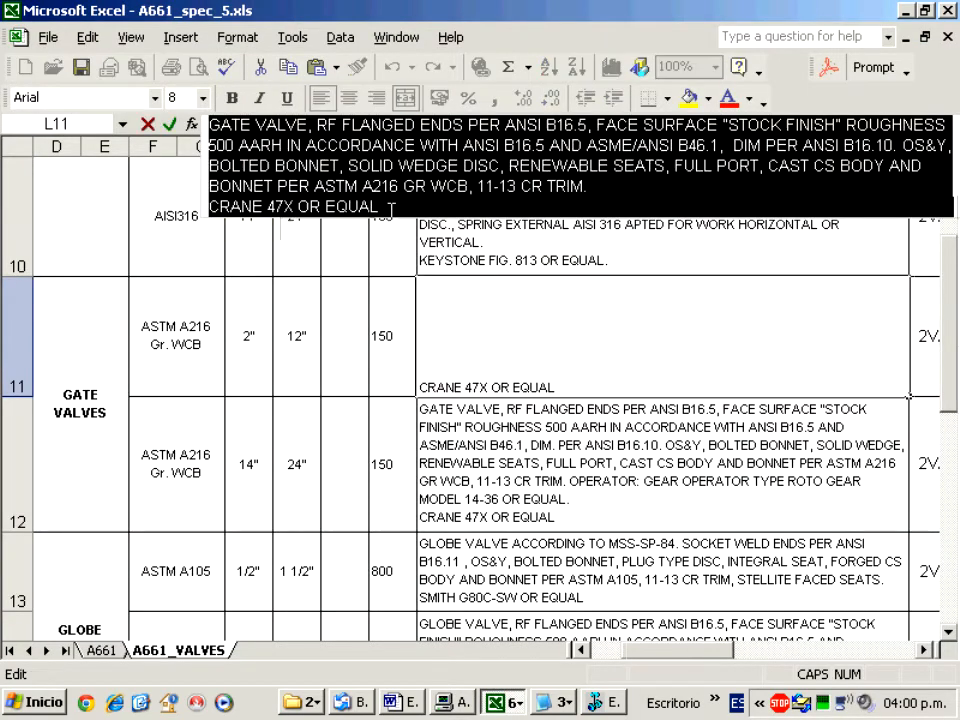
key("ctrl+c")
key("alt+Tab")
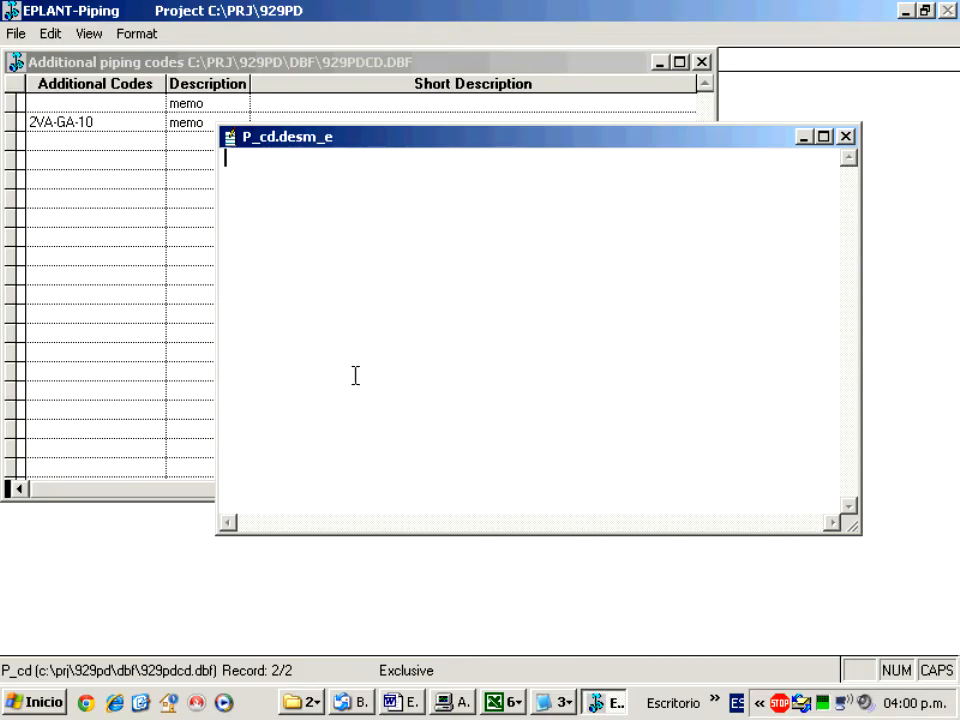
key("ctrl+v")
Copy "GATE VALVE, RF FLANGED ENDS PER ANSI B16.5" from the 2VA-GA-10 memo into that code's Short Description.
left_click_drag(223, 158, 566, 158)
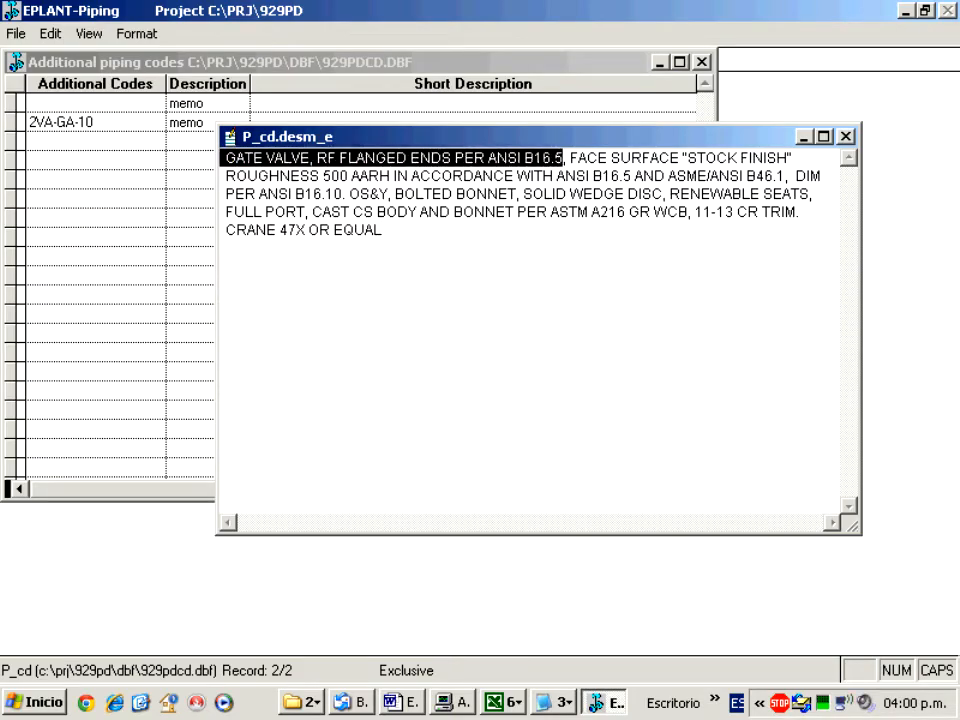
left_click(845, 136)
left_click(291, 124)
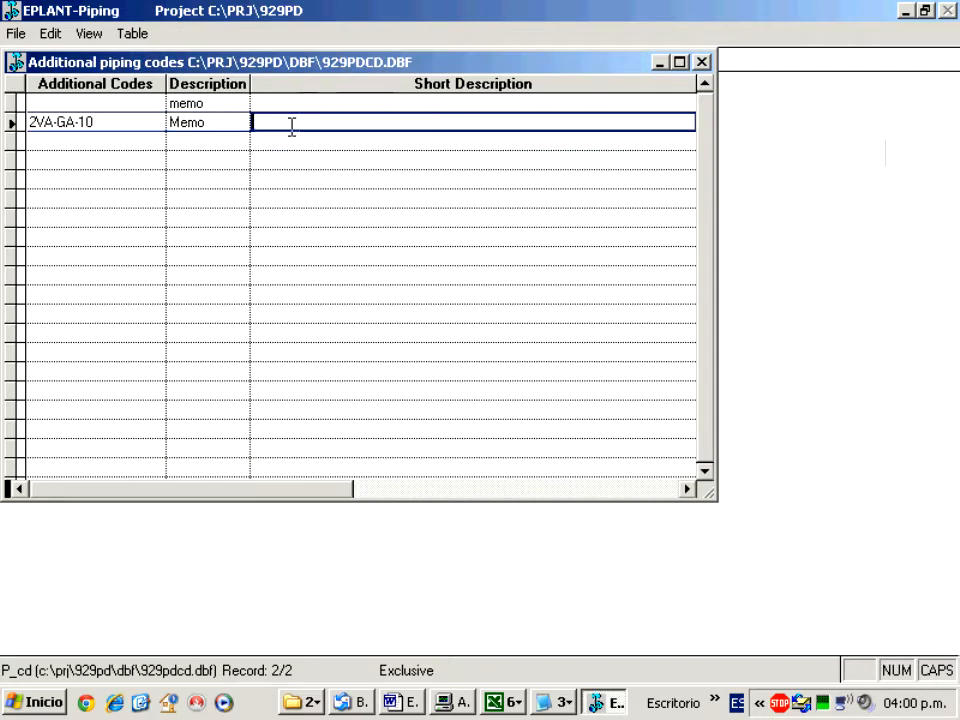
key("ctrl+v")
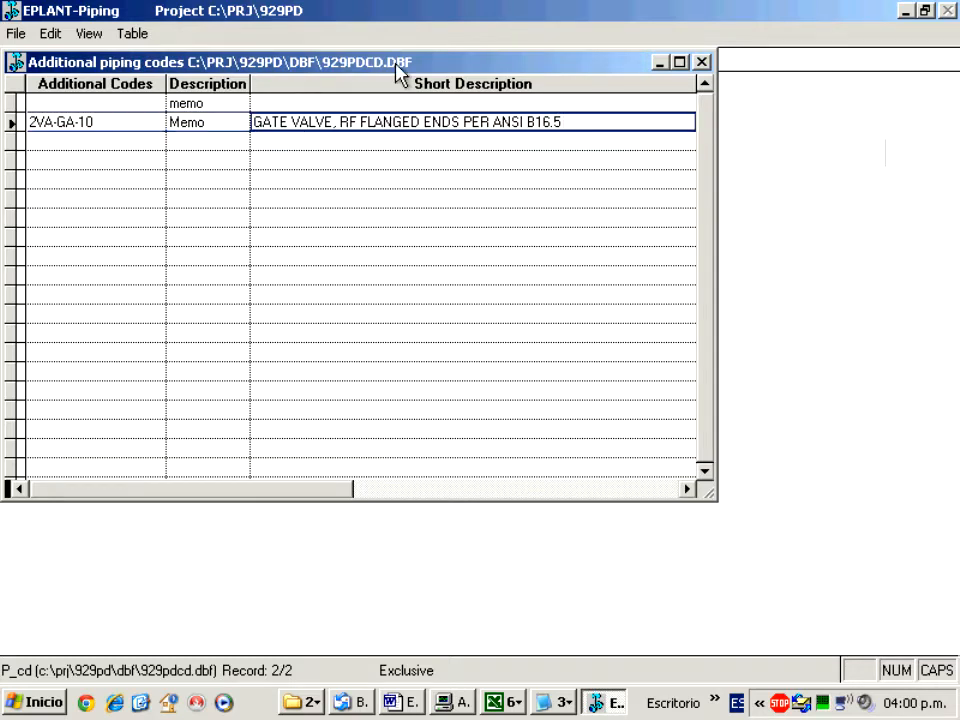
Close the additional piping codes table and open the project's piping specification Branch Table for browsing.
left_click_drag(399, 68, 479, 128)
left_click(781, 122)
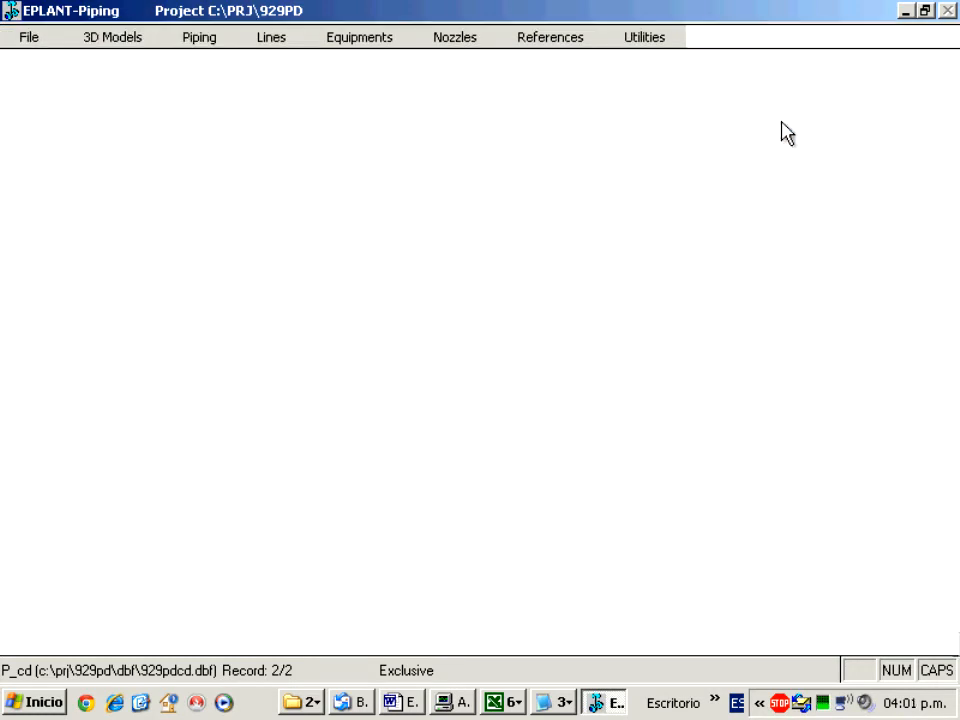
left_click(521, 45)
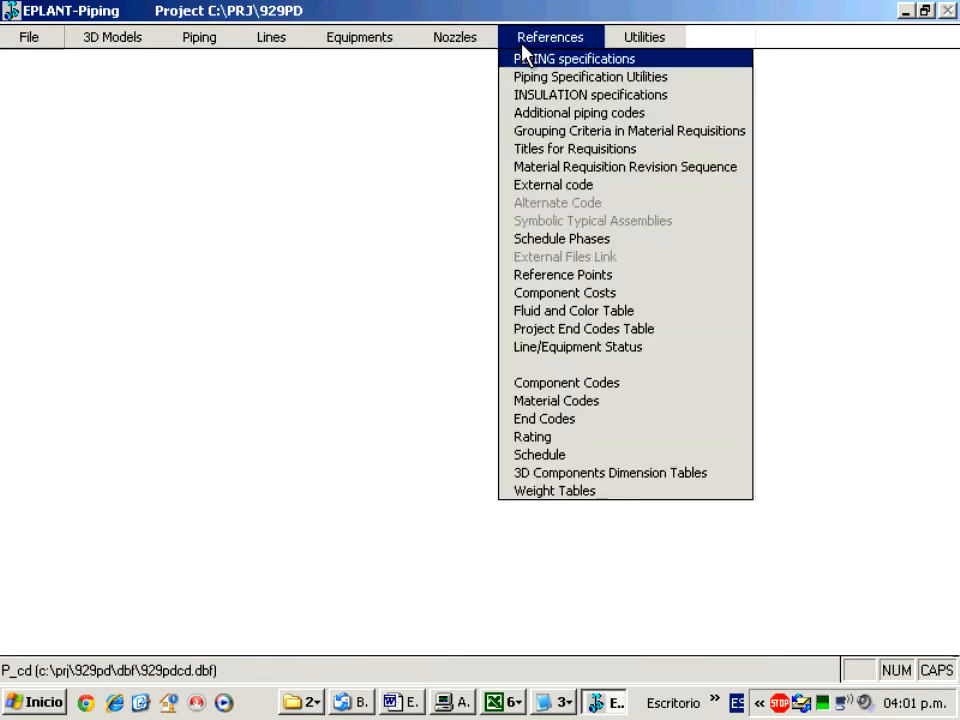
left_click(523, 58)
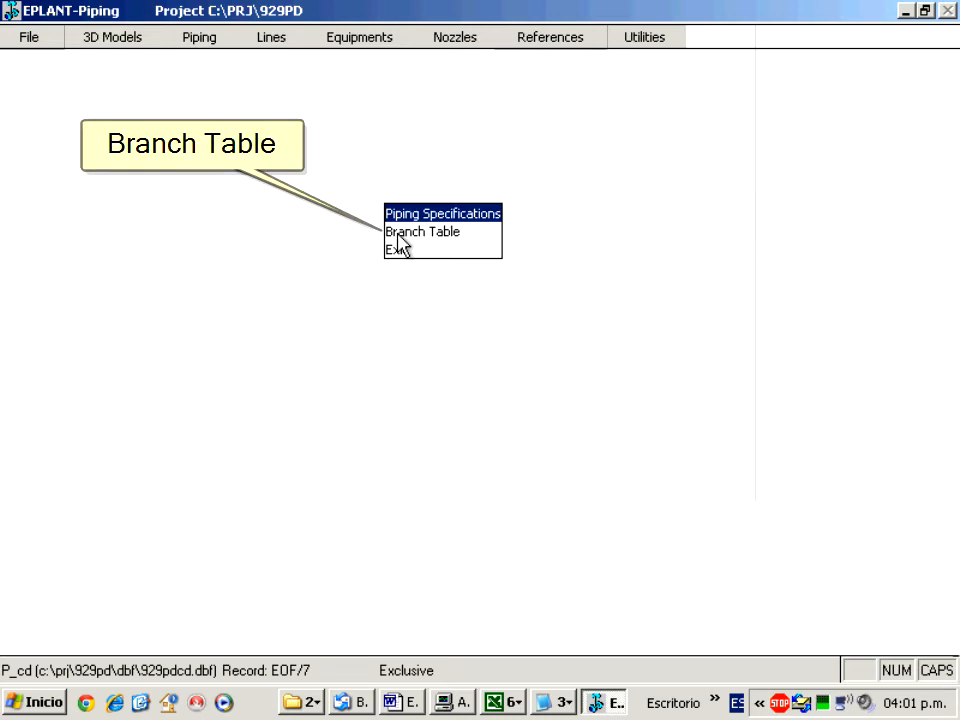
left_click(398, 235)
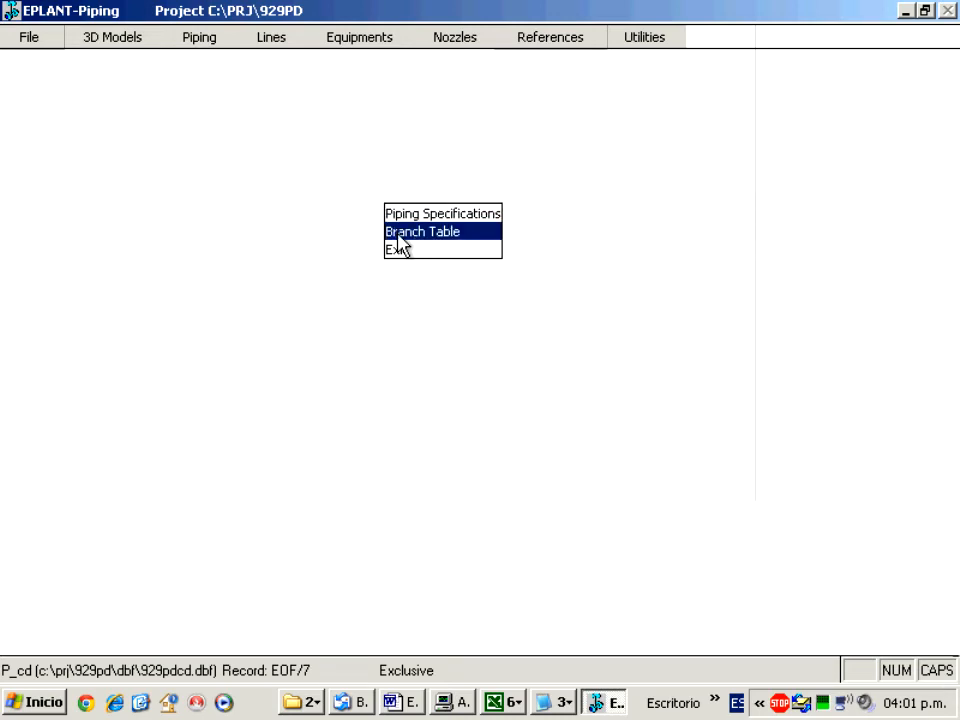
left_click(398, 235)
left_click(403, 212)
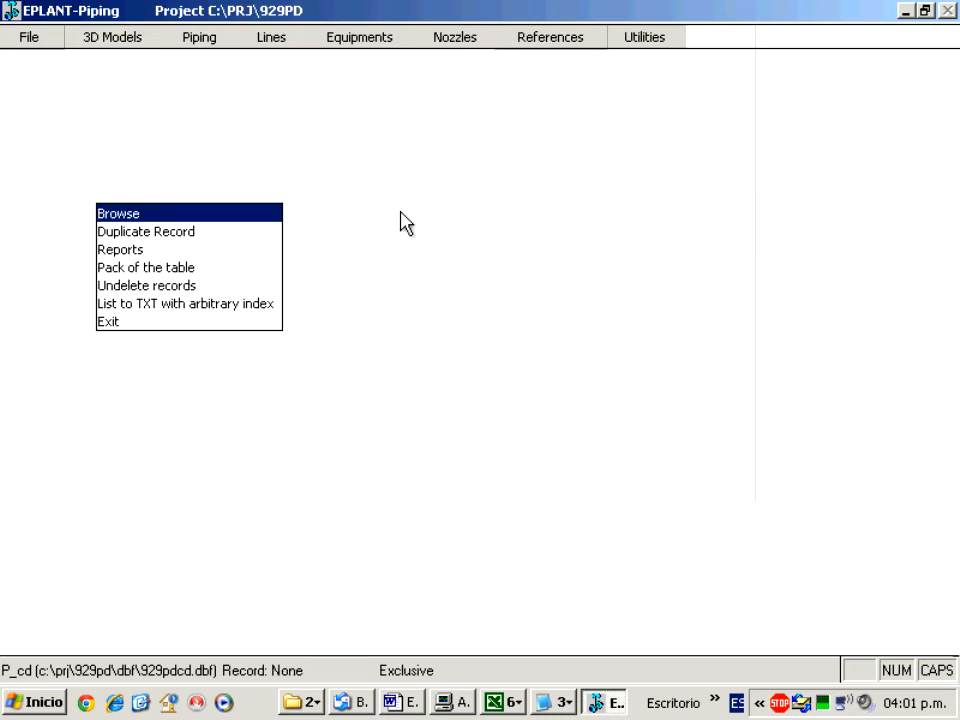
left_click(283, 222)
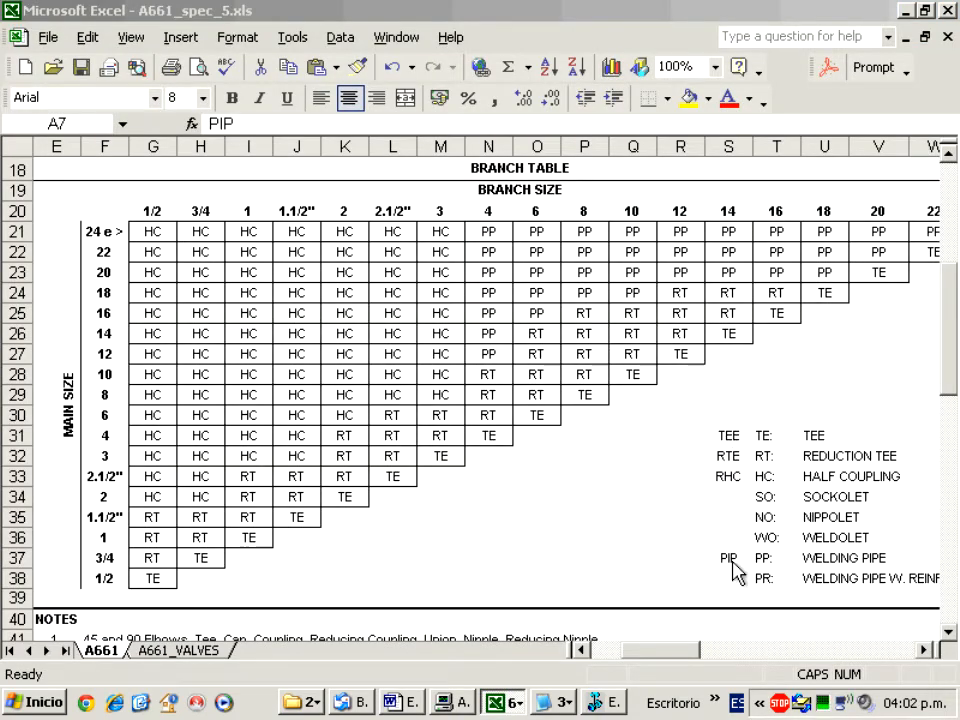
Switch back to EPLANT-Piping and enter a class A661 branch record with nominal diameter 1/2", branch diameter 1/2" and component code TEE.
left_click(600, 702)
type("A661")
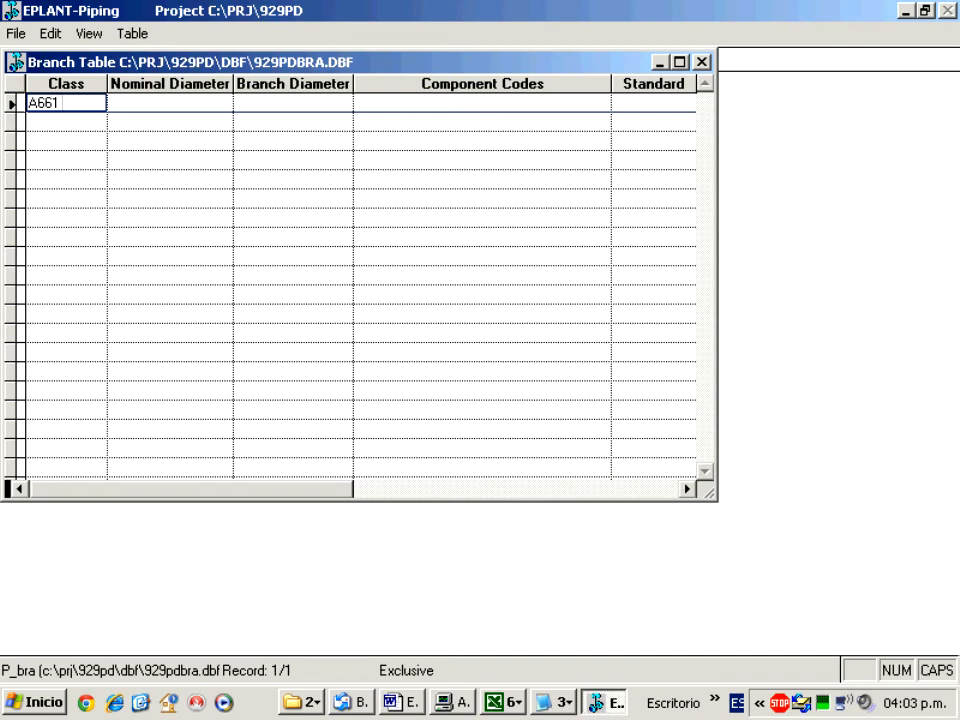
key("Tab")
type("1/2\"")
key("Tab")
type("1/")
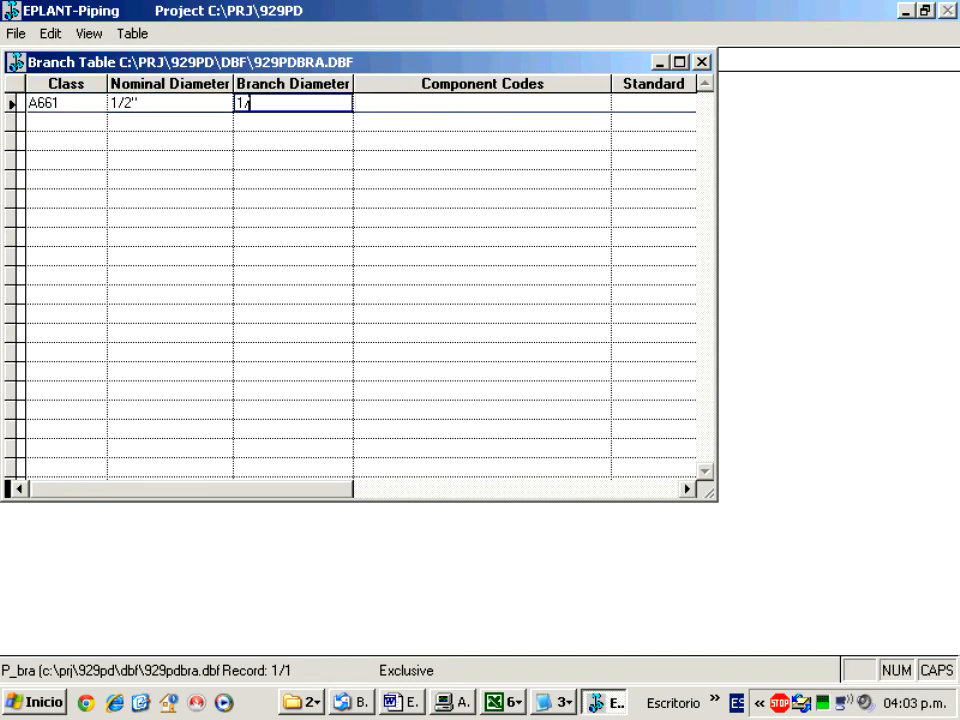
type("2\"")
key("Tab")
type("TEE")
key("Return")
Add a class A661 branch record with nominal diameter 3/4", branch diameter 1/2" and component code RTE.
type("A")
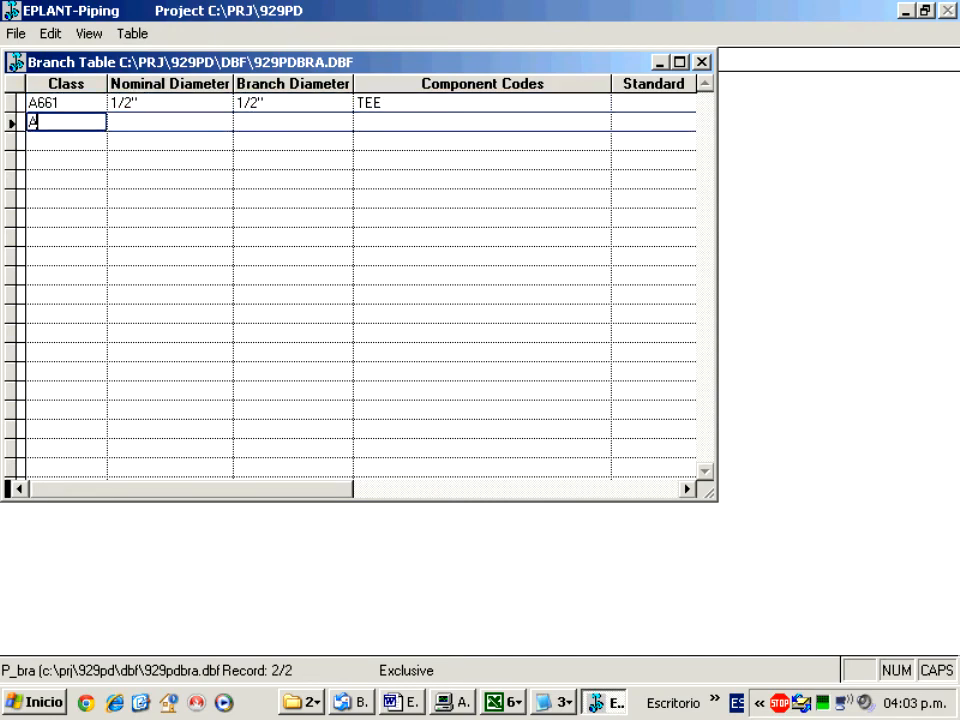
type("661")
key("Tab")
type("3/4\"")
key("Tab")
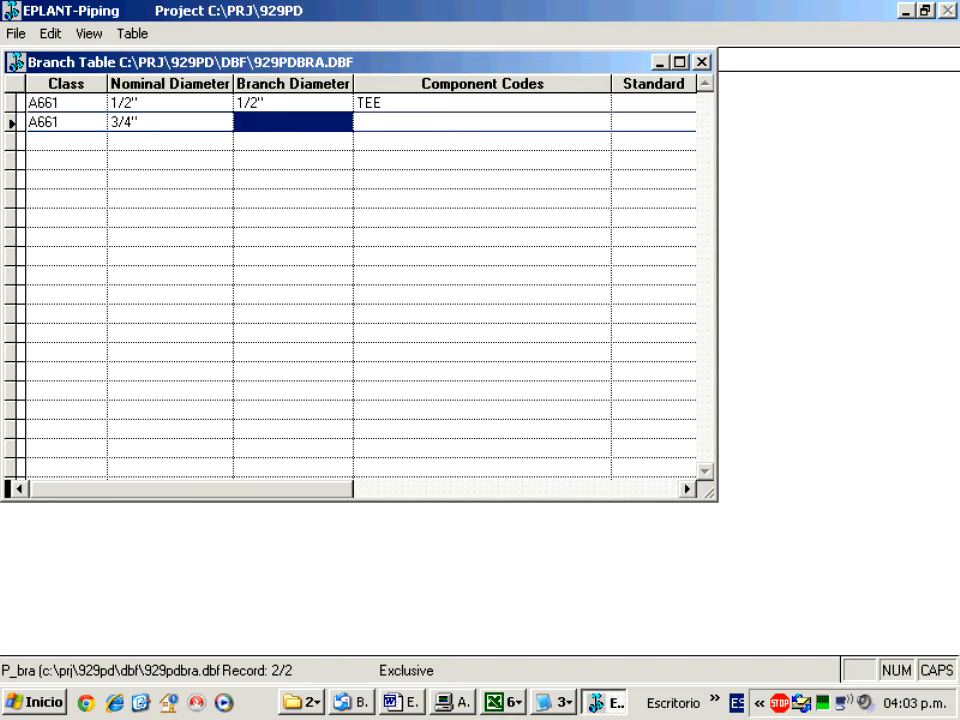
type("1/2\"")
key("Tab")
type("RTE")
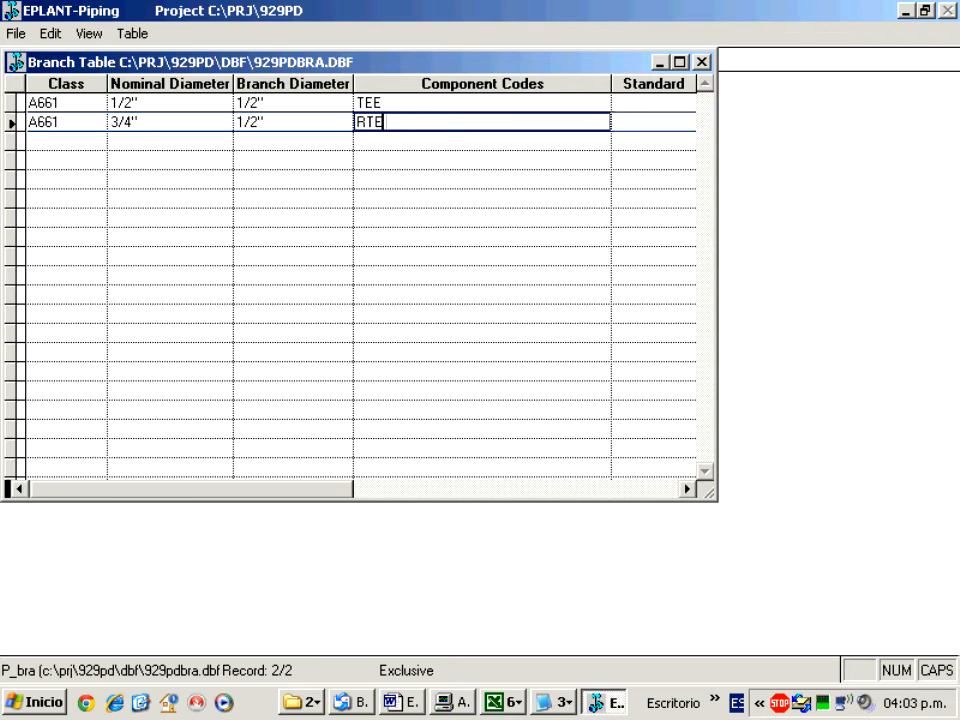
key("Return")
Add a class A661 branch record with nominal diameter 3/4", branch diameter 3/4" and component code TEE.
type("A661")
key("Tab")
type("3/4\"")
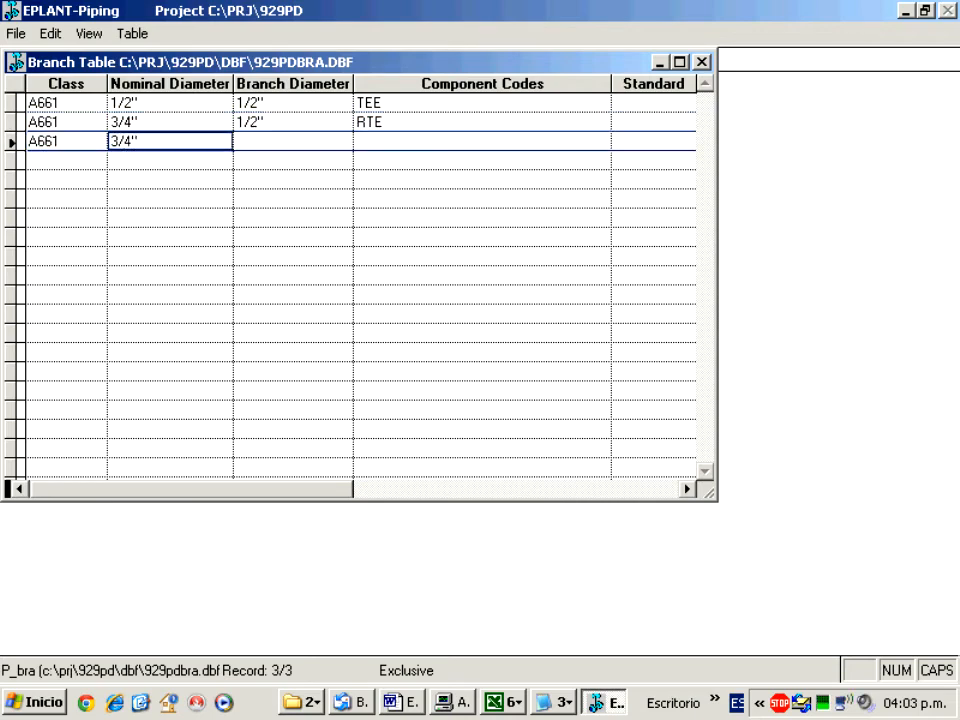
key("Tab")
type("3/4\"")
key("Tab")
type("TEE")
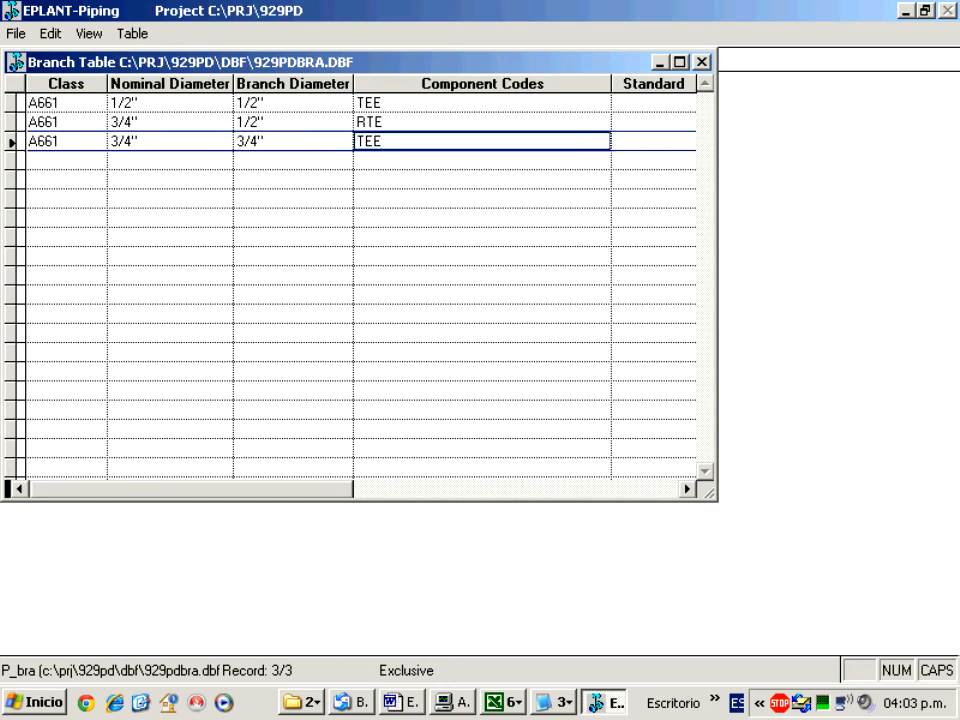